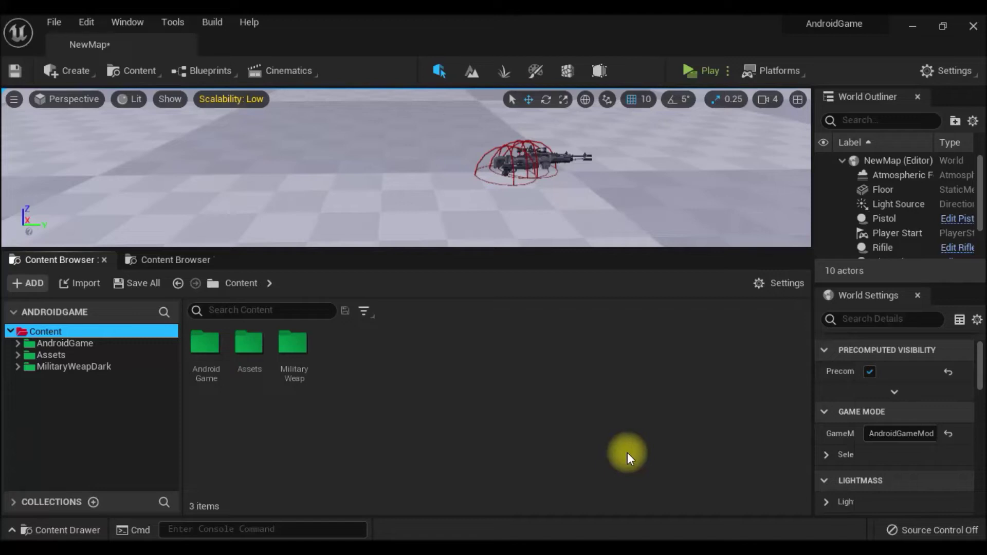
Create a new folder named Rifle inside Assets > Animation > Crouch.
click(18, 355)
click(27, 366)
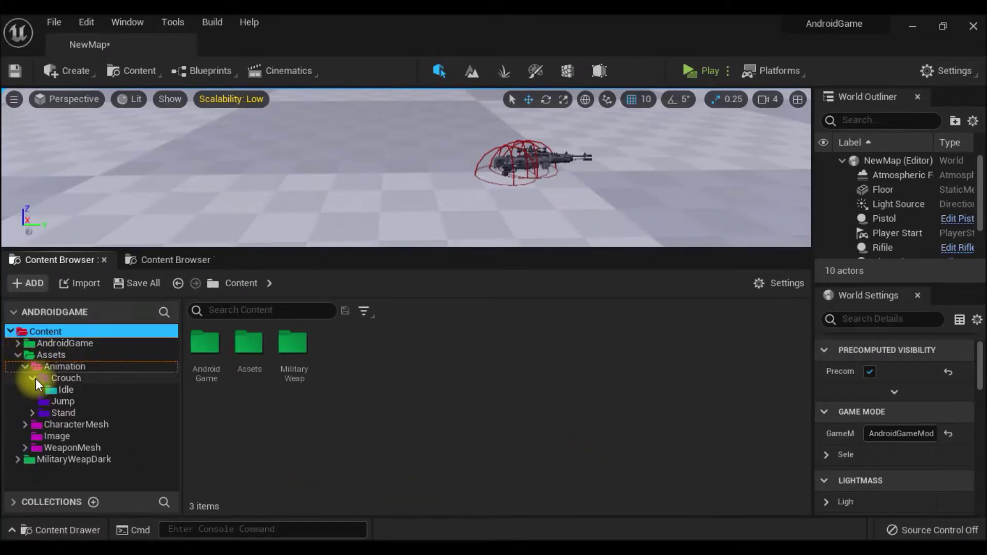
click(36, 378)
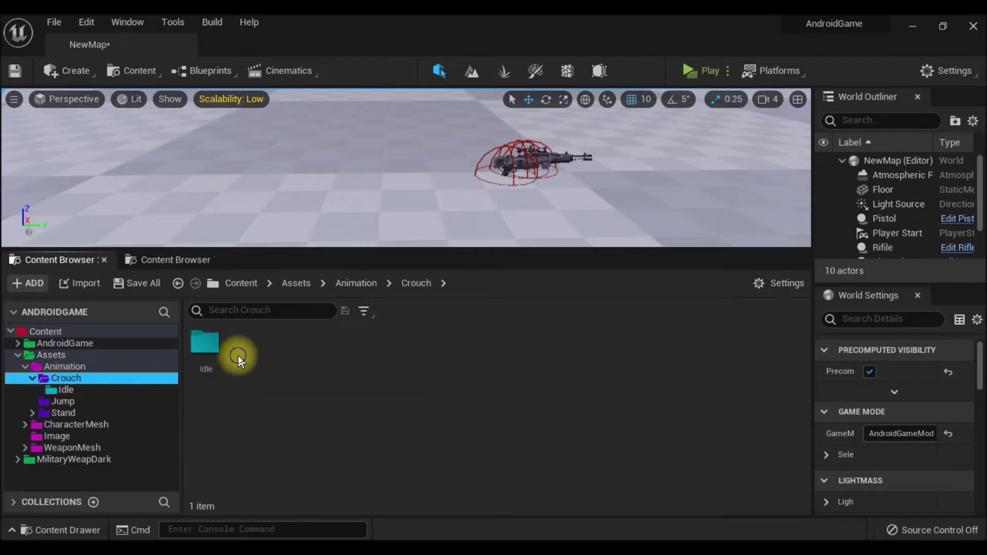
right_click(239, 356)
click(347, 152)
text(Rifle)
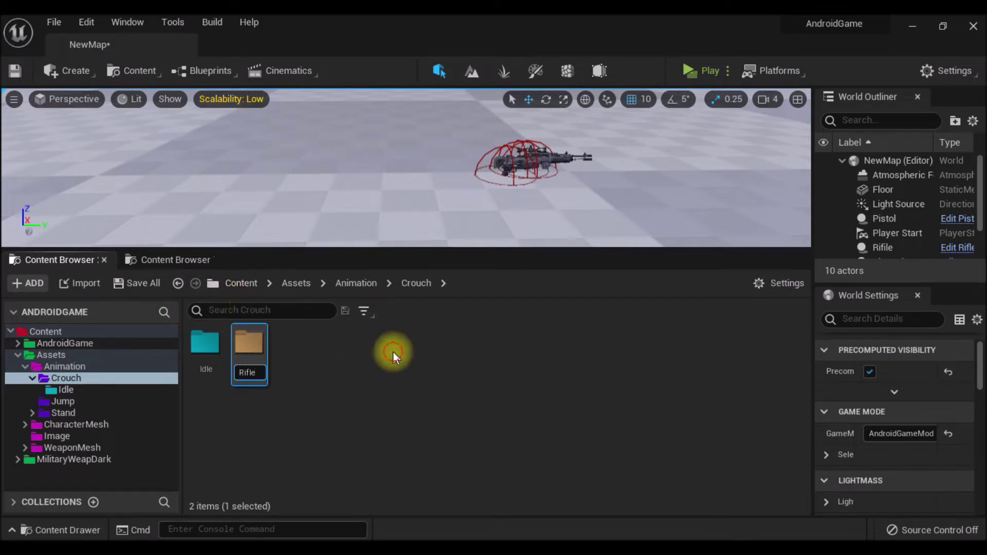
click(393, 352)
Colour the Rifle folder cyan and open it.
right_click(265, 352)
mouse_move(398, 122)
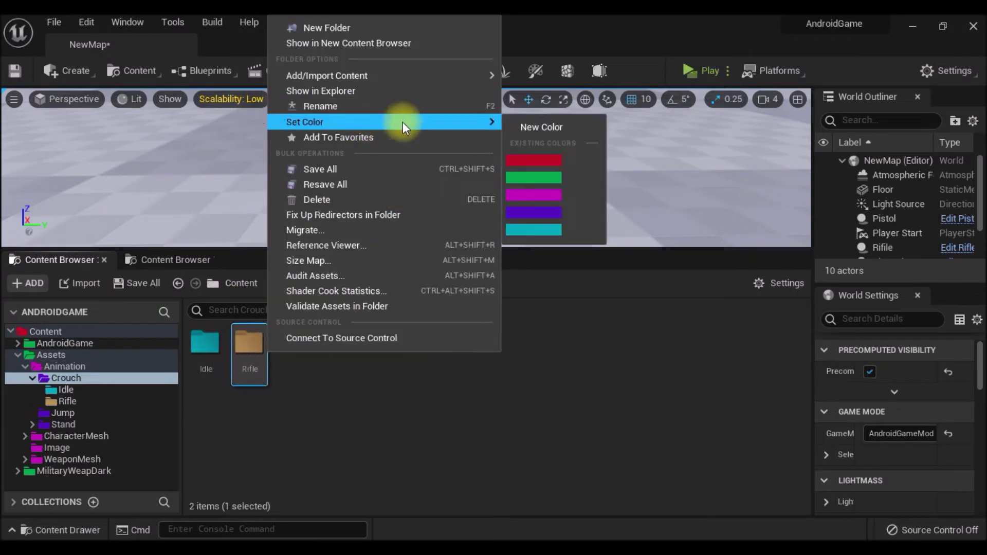
click(528, 225)
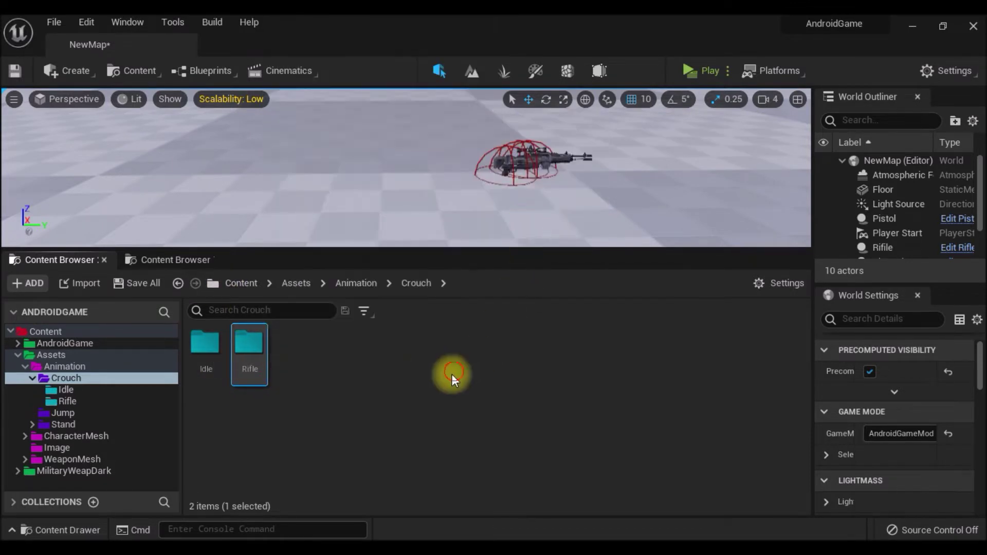
double_click(238, 354)
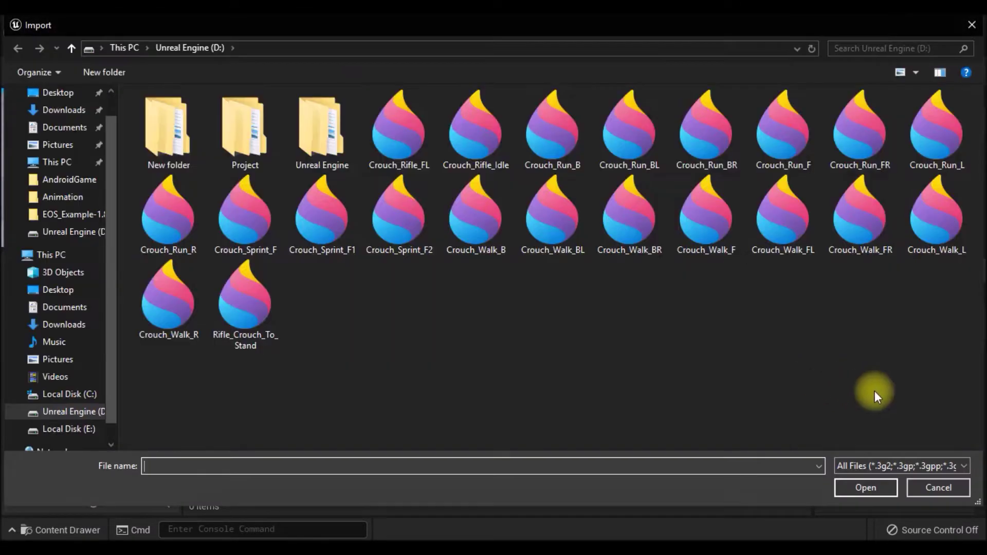
Import all 21 crouch rifle FBX animations into Rifle, assigned to swat_Skeleton.
drag(915, 395, 390, 97)
ctrl+drag(353, 359, 143, 178)
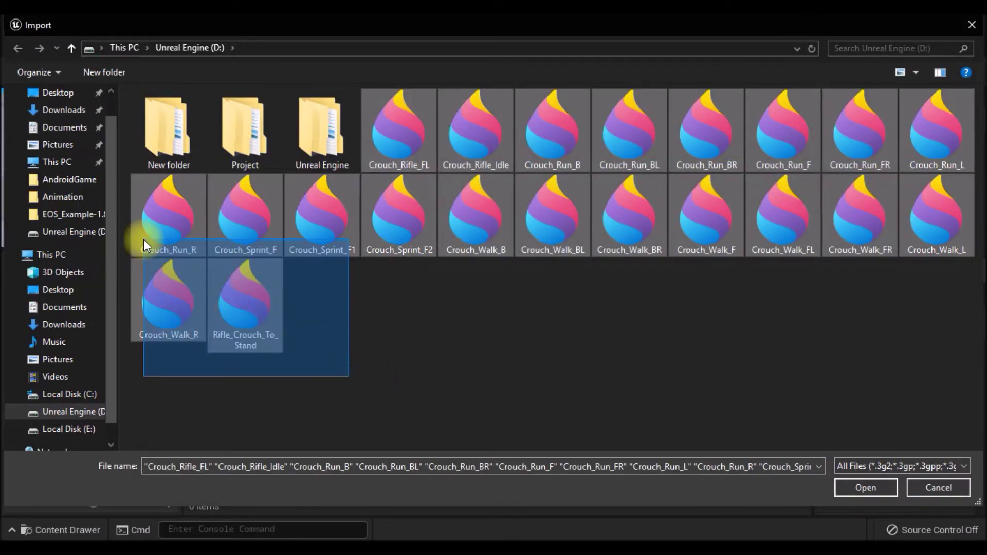
click(866, 489)
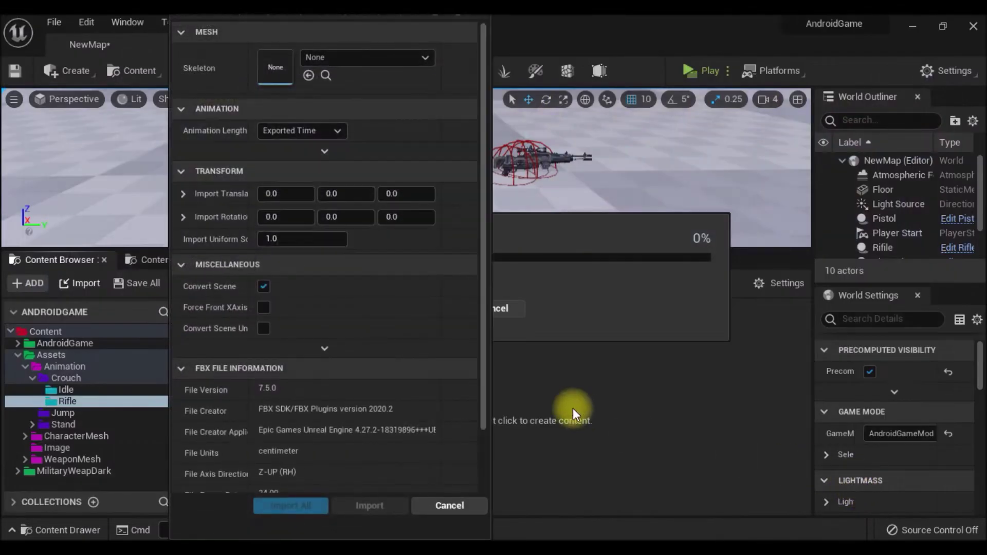
click(406, 57)
scroll(396, 319, down, 2)
click(391, 338)
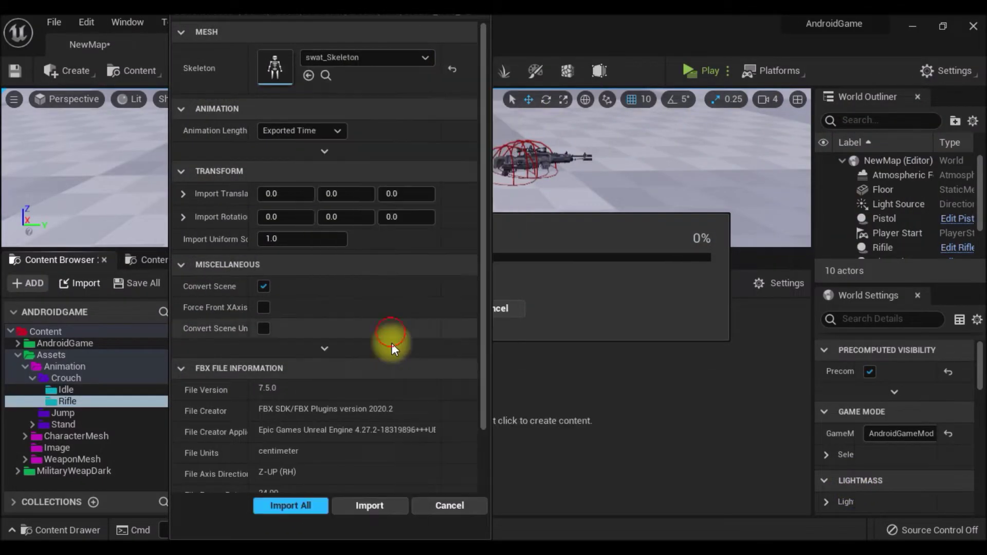
click(290, 505)
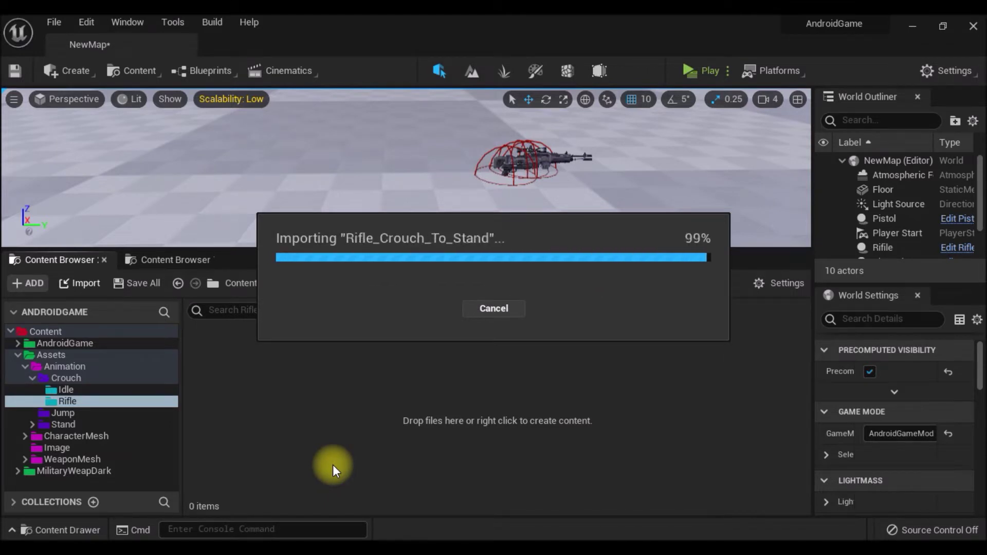
click(580, 432)
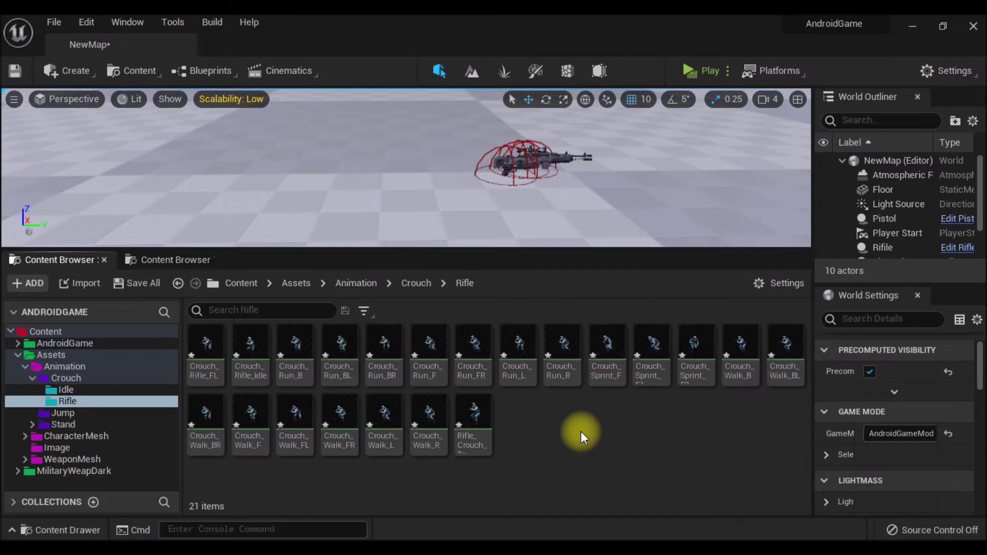
Add a new Animation > Blend Space named Crouch_Rifle and open it in the editor.
right_click(548, 421)
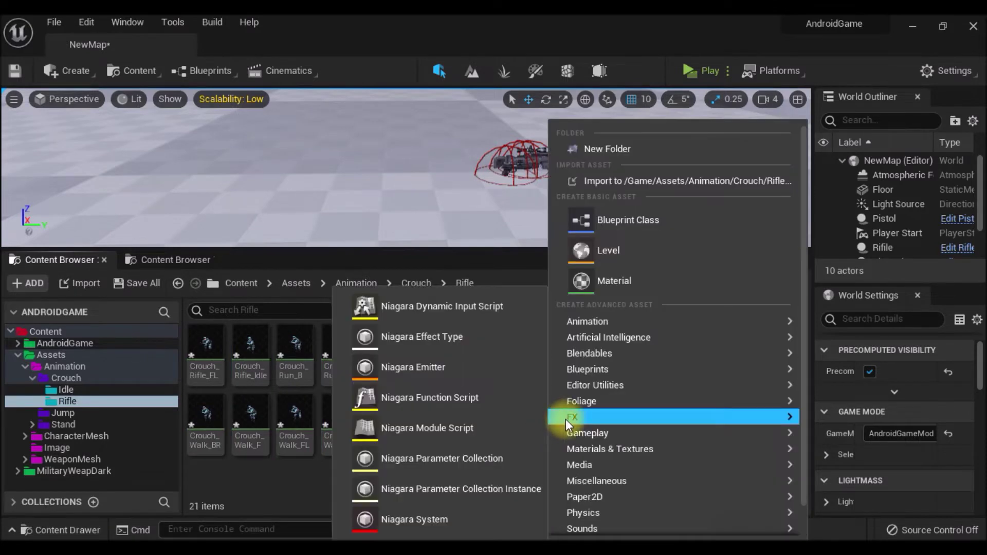
mouse_move(597, 324)
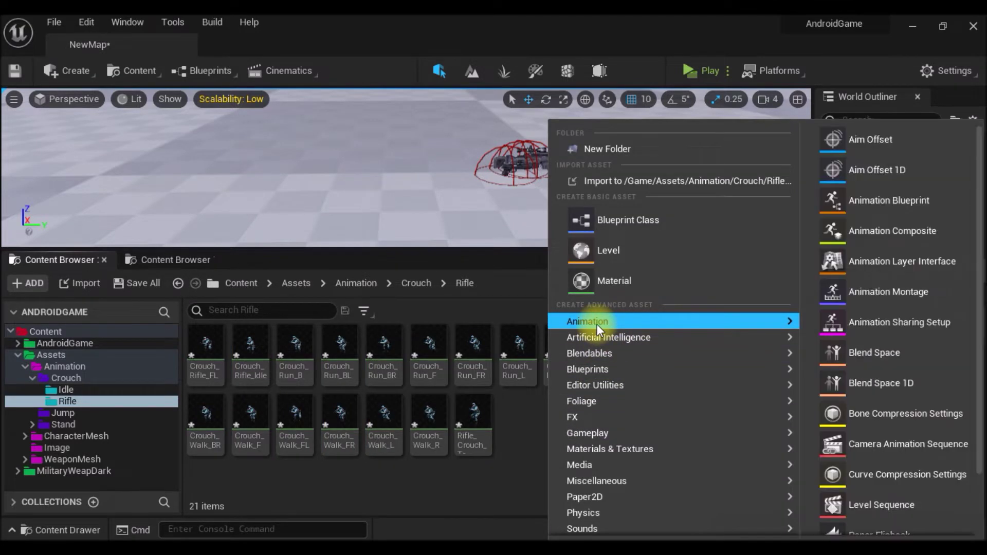
click(886, 352)
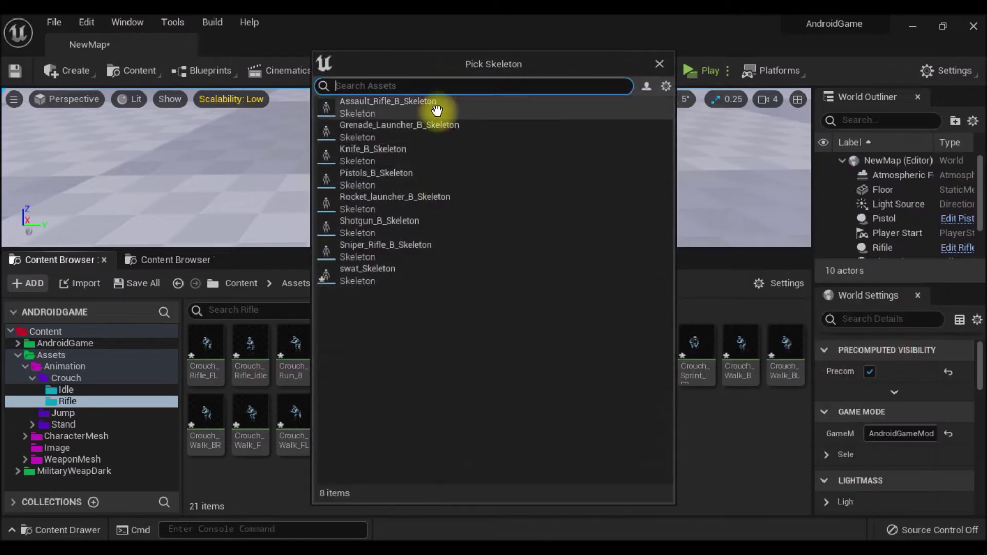
click(386, 271)
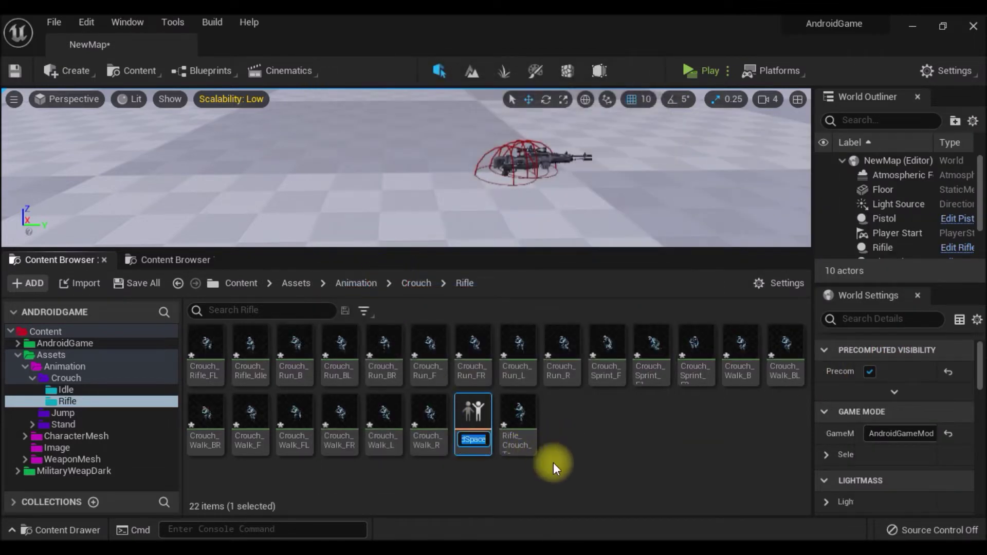
key(Return)
double_click(195, 355)
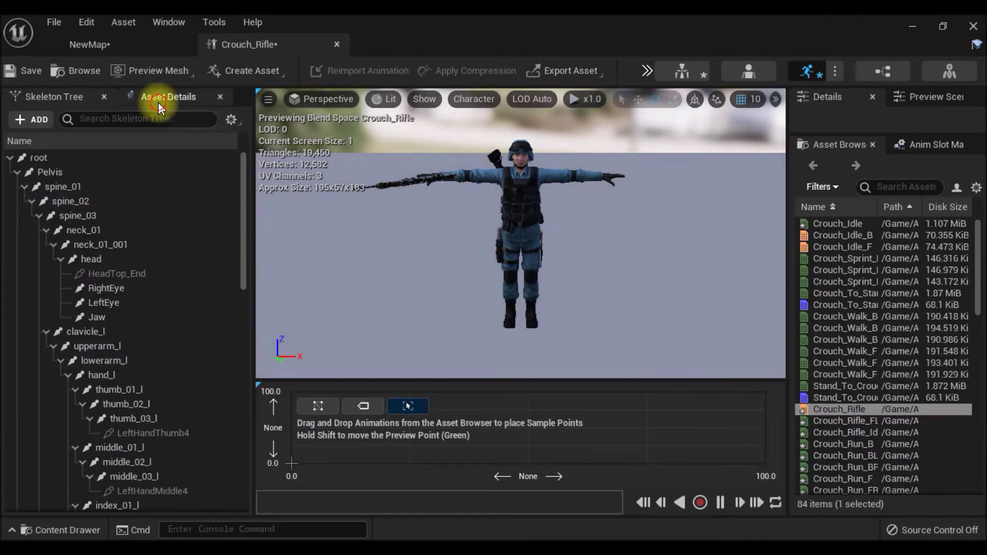
Set the horizontal axis to Distance, ranging −180 to 180 with 8 divisions.
click(160, 101)
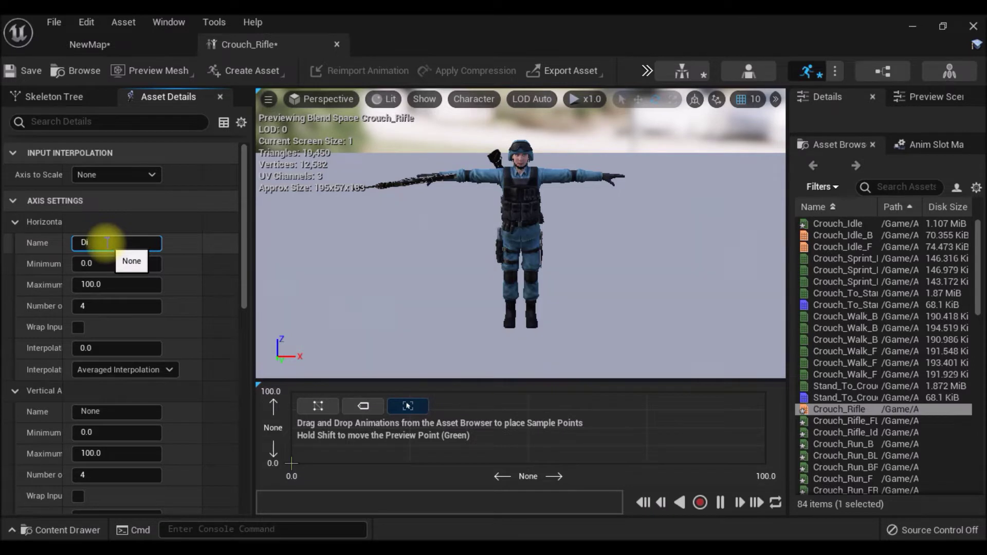
text(Distan)
text(ce)
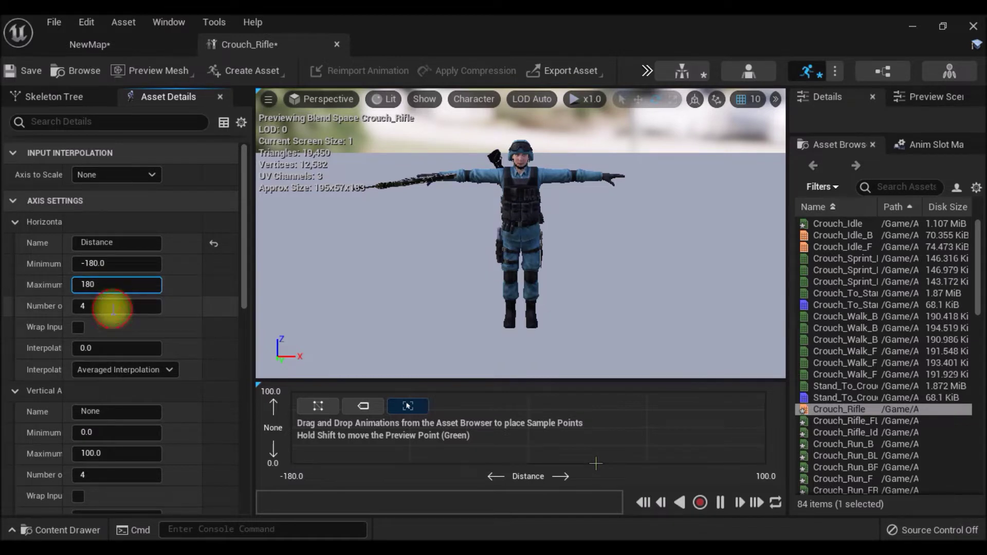
scroll(150, 317, down, 2)
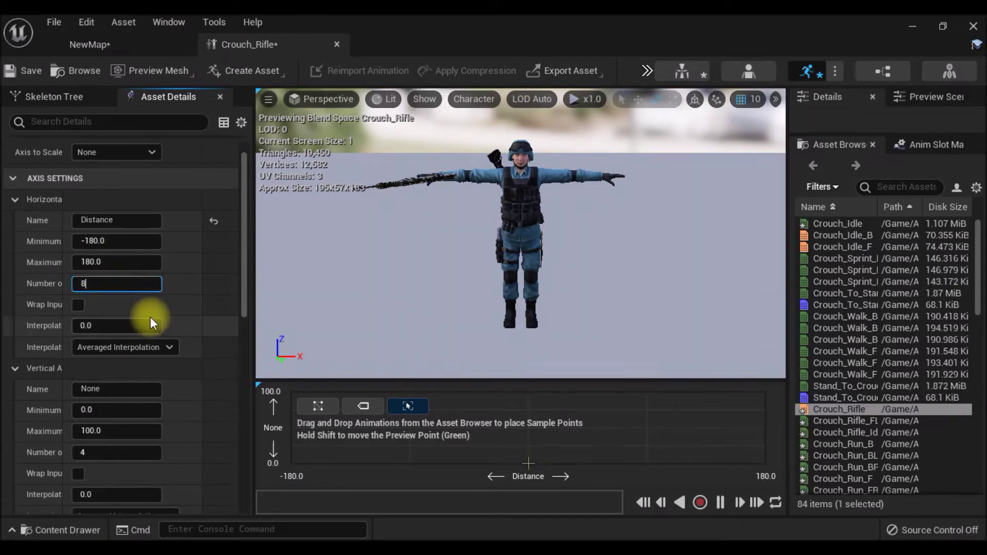
scroll(160, 338, down, 2)
scroll(154, 328, down, 2)
Set the vertical axis to Speed, 0 to 500 with 5 divisions, and global interpolation 5.0.
click(119, 297)
double_click(119, 297)
text(Speed)
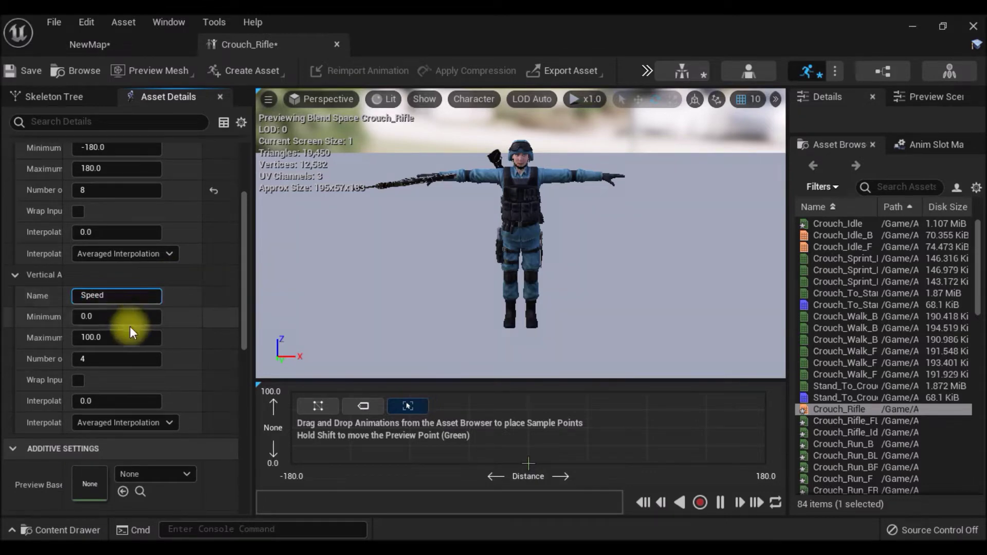
click(122, 337)
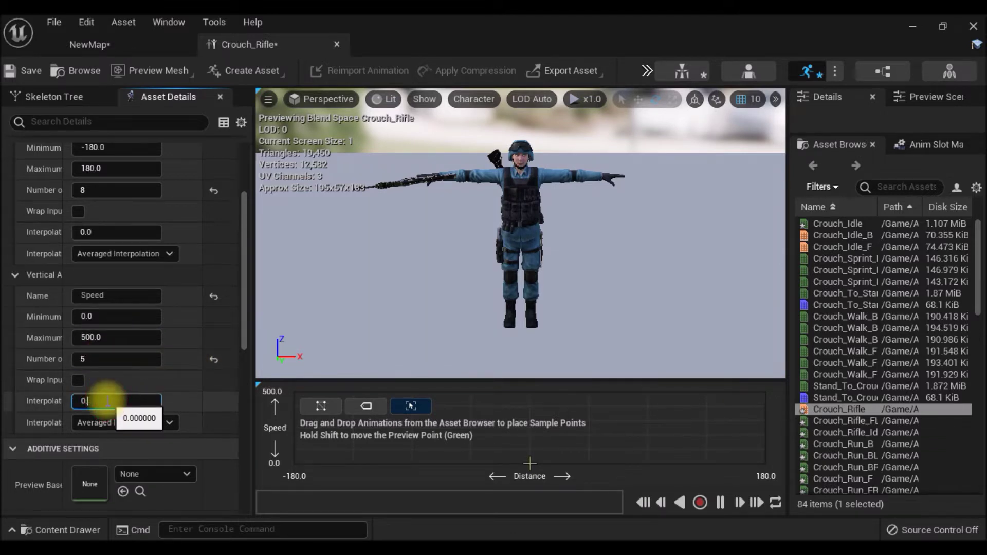
scroll(154, 400, down, 4)
scroll(144, 427, down, 6)
scroll(133, 421, down, 7)
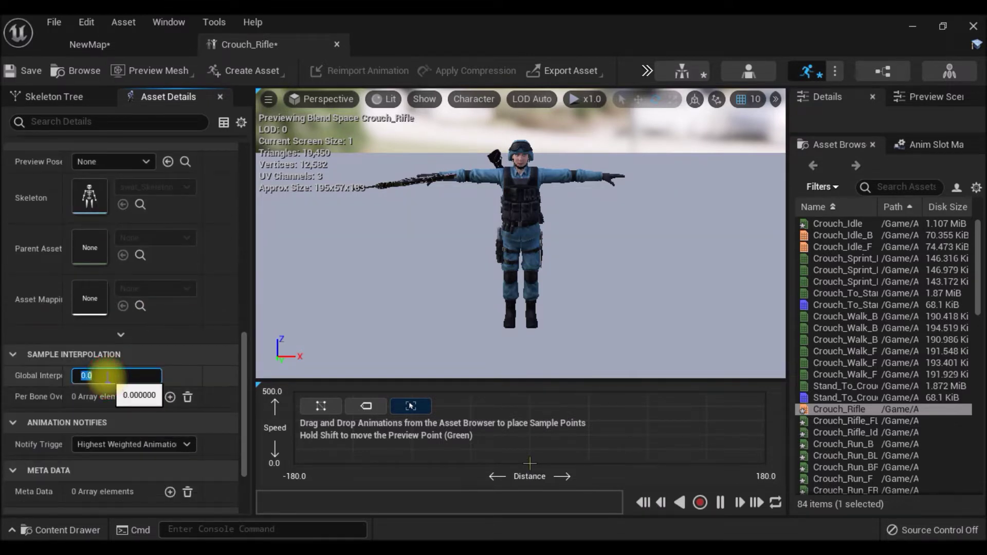
text(5)
click(229, 364)
click(14, 352)
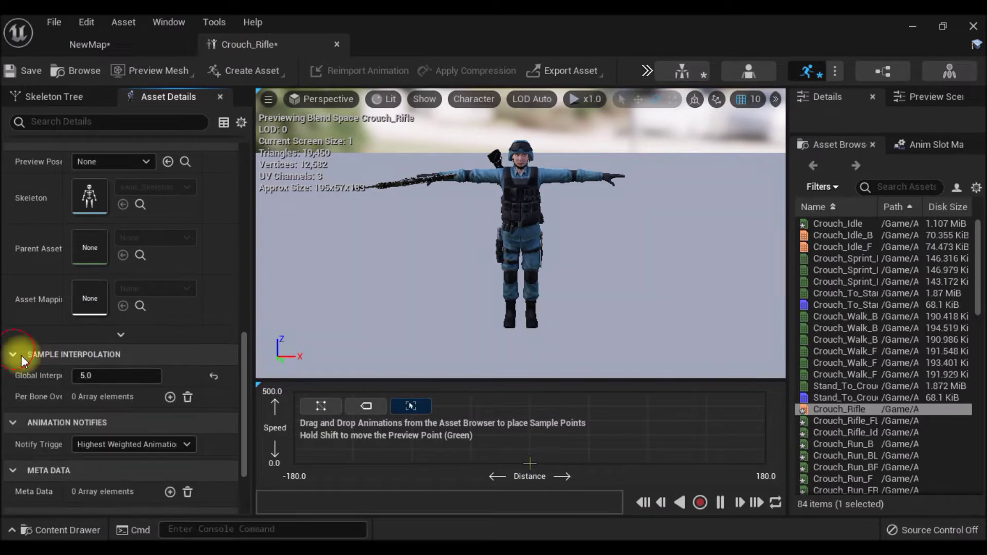
scroll(186, 353, up, 3)
scroll(493, 354, up, 3)
Enlarge the blend space grid and place a Crouch_Rifle_FL sample on it.
drag(496, 381, 514, 250)
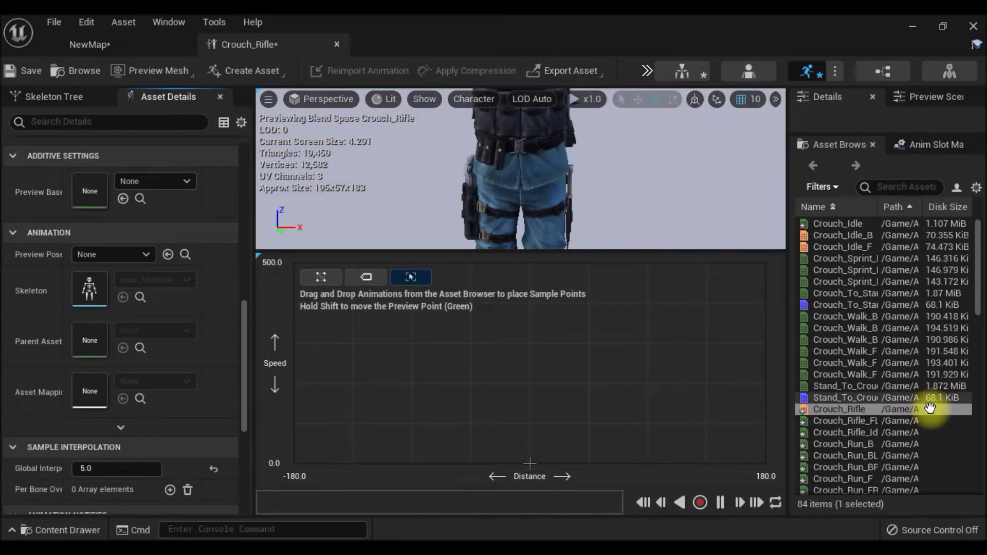
scroll(856, 423, down, 3)
scroll(857, 419, down, 1)
scroll(857, 414, down, 2)
scroll(869, 356, down, 1)
scroll(869, 356, down, 1)
scroll(863, 359, down, 1)
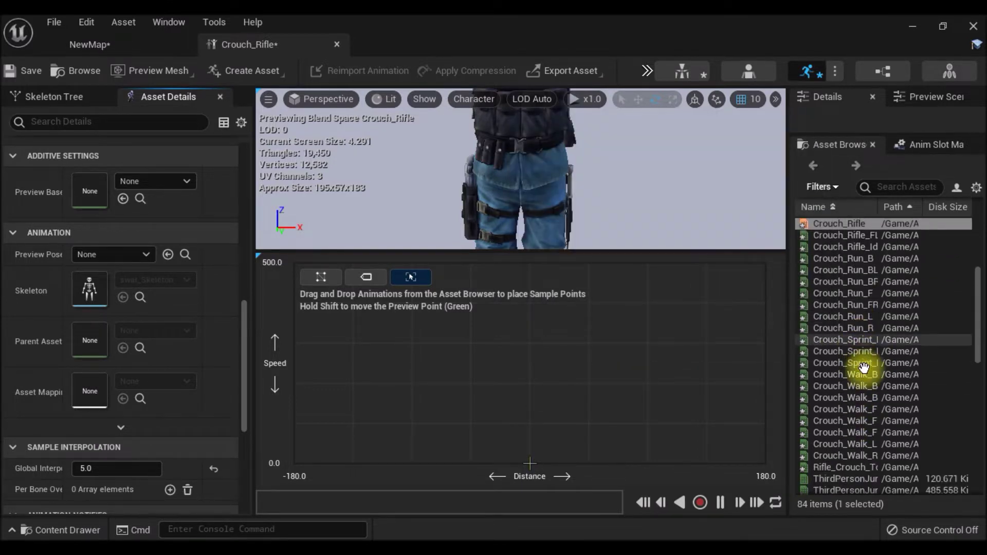
scroll(867, 370, down, 2)
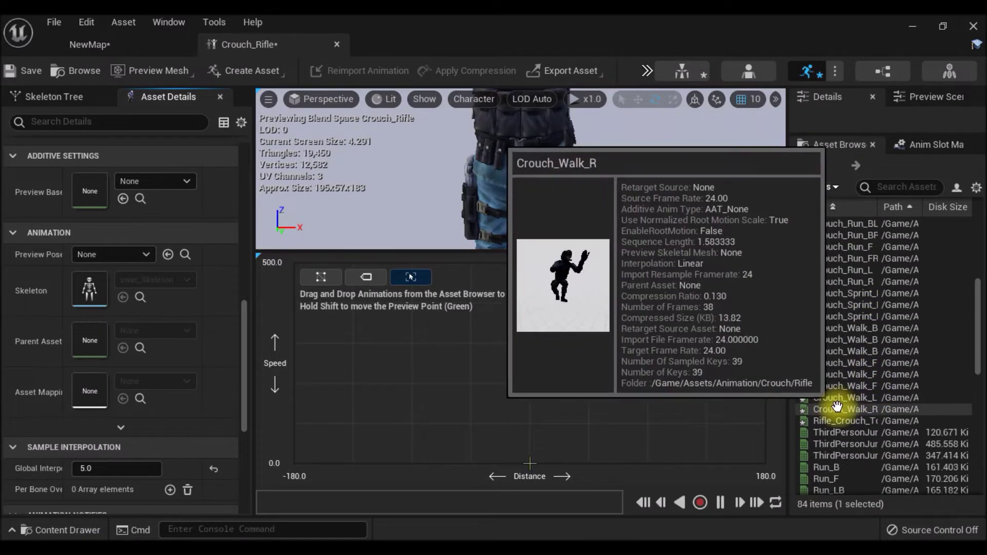
scroll(860, 363, up, 3)
scroll(855, 361, up, 1)
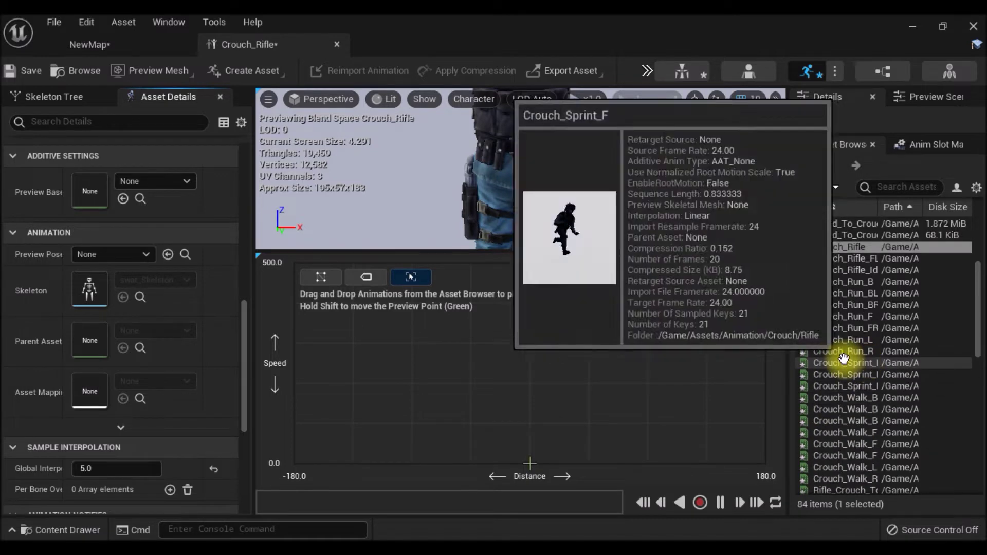
mouse_move(875, 281)
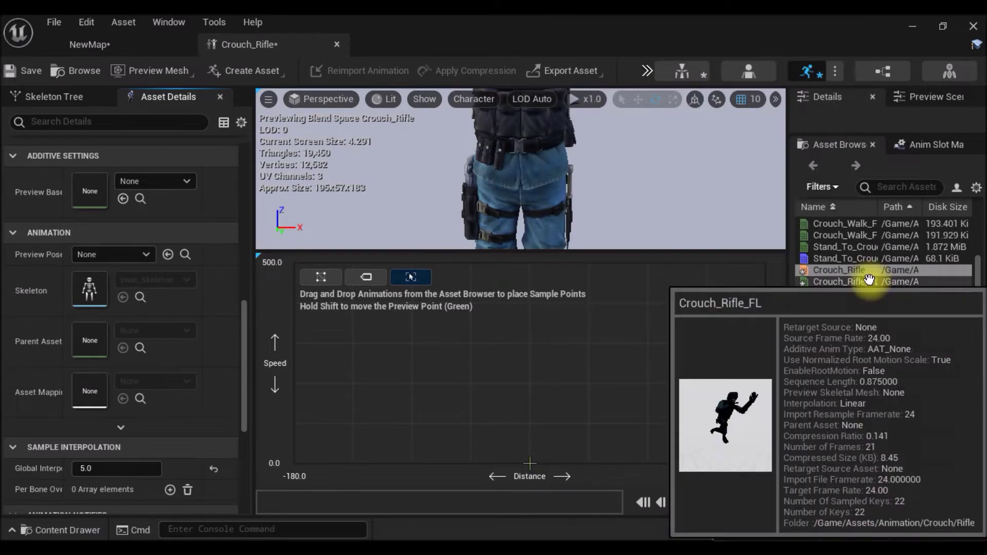
drag(877, 281, 430, 339)
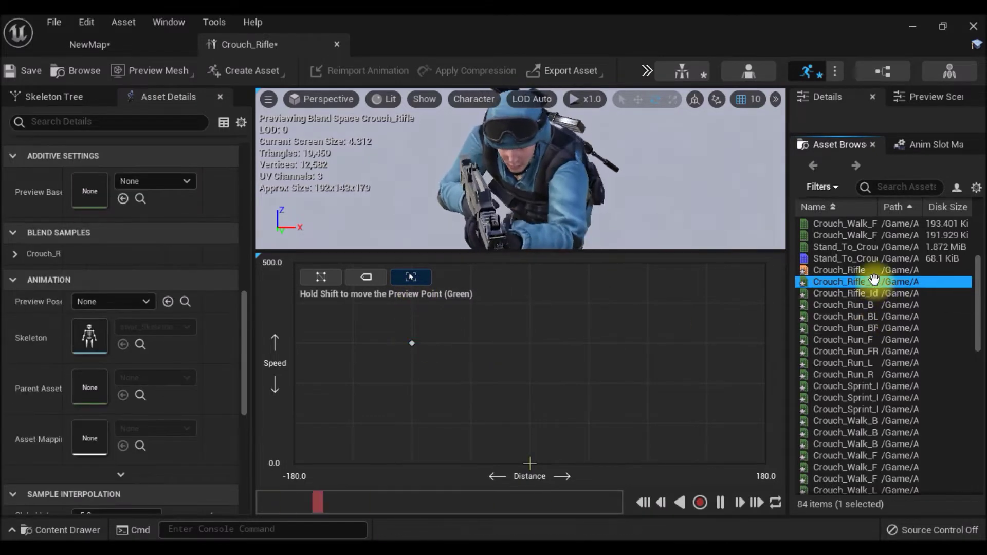
Pause the preview and drop Crouch_Rifle_Idle at five Speed 0 points from −180 to 180.
mouse_move(868, 281)
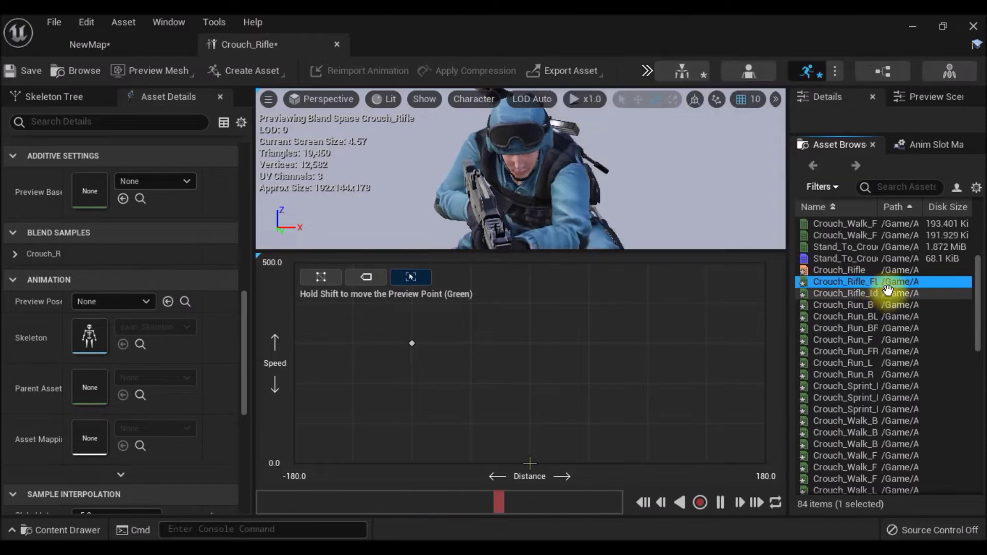
click(720, 502)
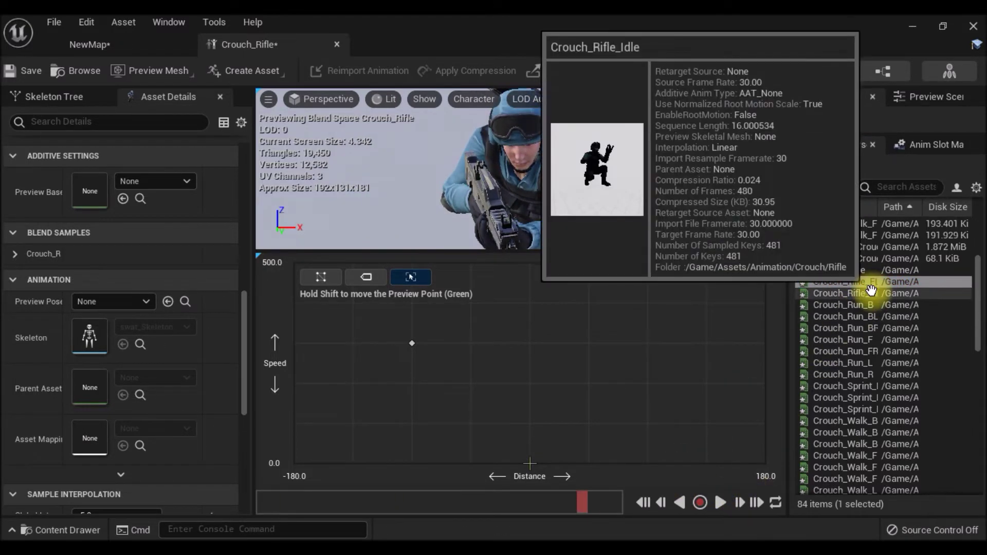
drag(871, 293, 530, 463)
mouse_move(871, 294)
mouse_down()
mouse_move(591, 368)
mouse_move(434, 459)
mouse_up()
mouse_move(828, 293)
mouse_down()
mouse_move(617, 346)
mouse_move(294, 463)
mouse_up()
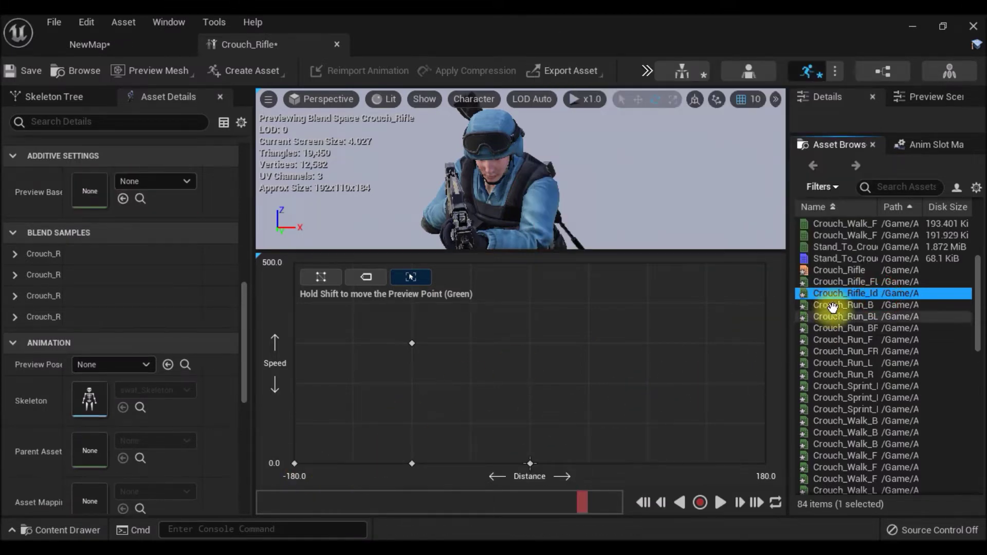
drag(845, 293, 647, 461)
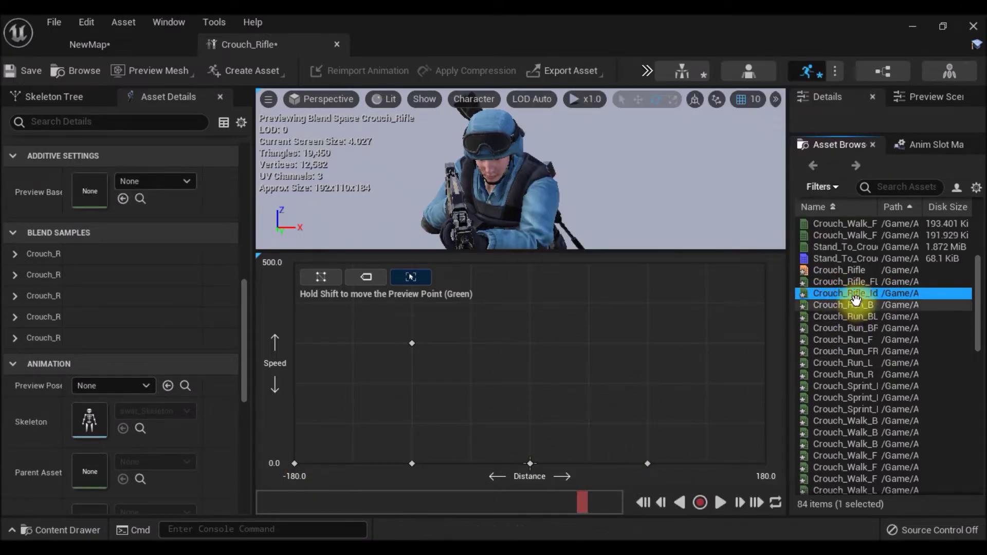
drag(785, 327, 765, 463)
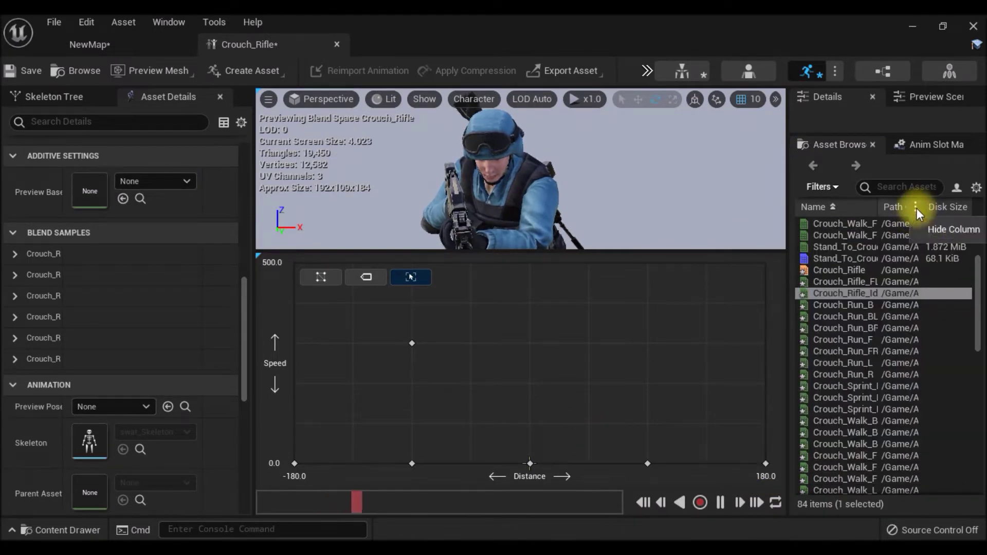
click(945, 232)
Hide the Disk Size column and fill the Speed 300 row with Crouch_Run samples (B, BL, BR, F, FR, L, R).
click(962, 211)
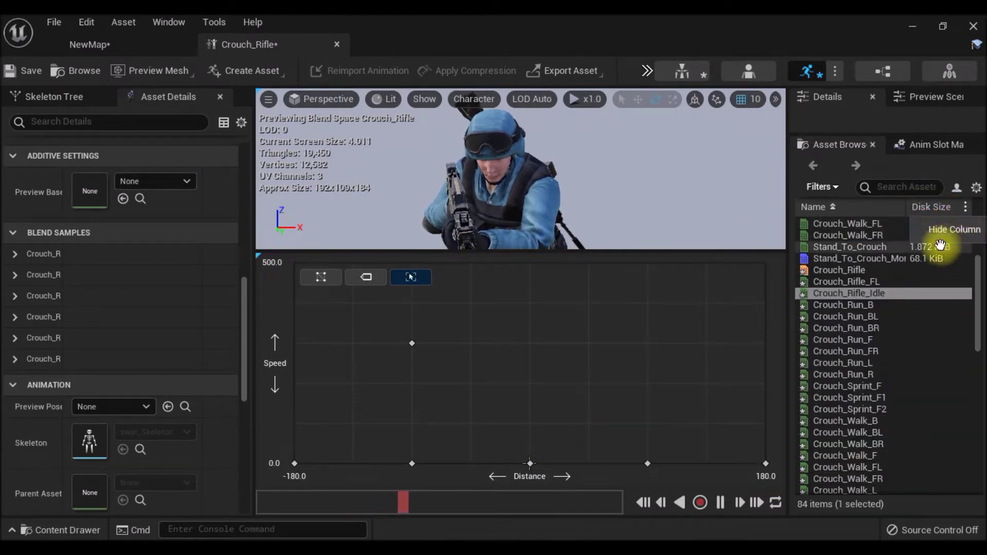
click(944, 230)
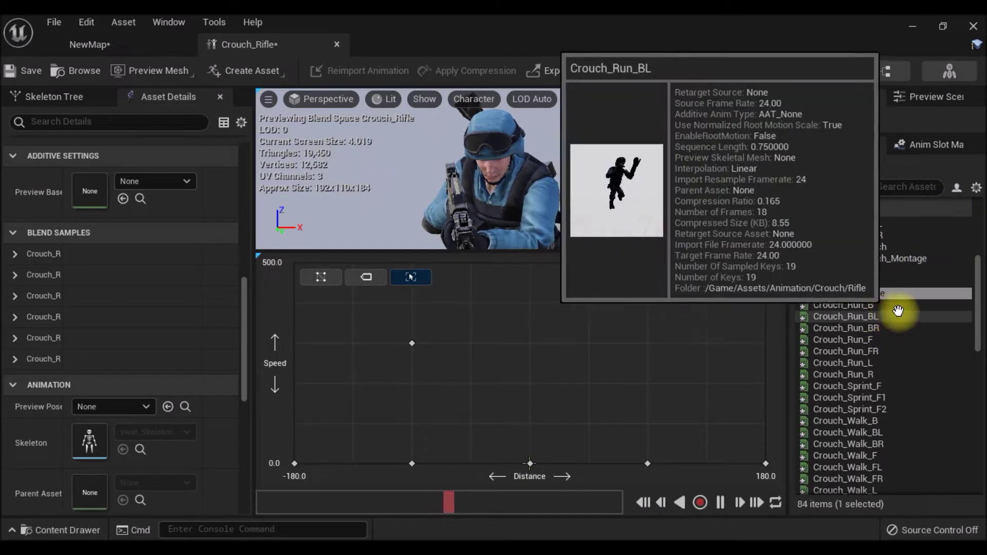
drag(874, 305, 295, 343)
drag(906, 300, 765, 341)
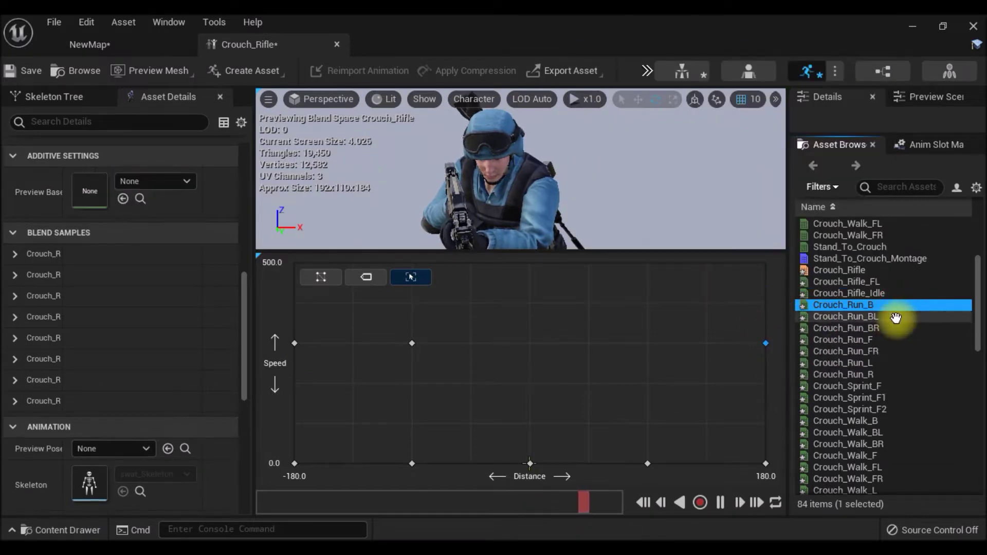
mouse_move(874, 316)
mouse_down()
mouse_move(468, 355)
mouse_move(353, 343)
mouse_up()
drag(892, 328, 707, 345)
drag(869, 339, 541, 343)
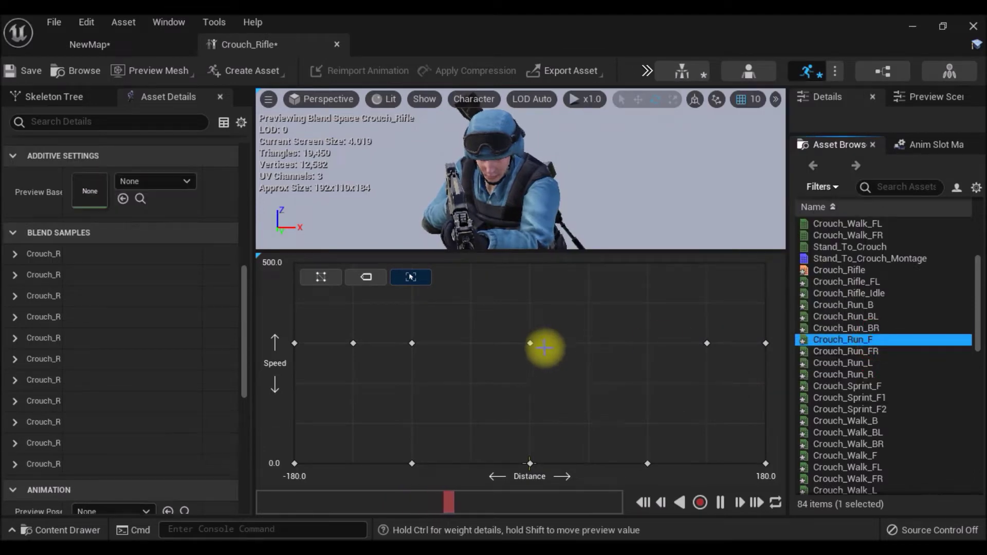
mouse_move(845, 281)
mouse_down()
mouse_move(458, 342)
mouse_move(470, 343)
mouse_up()
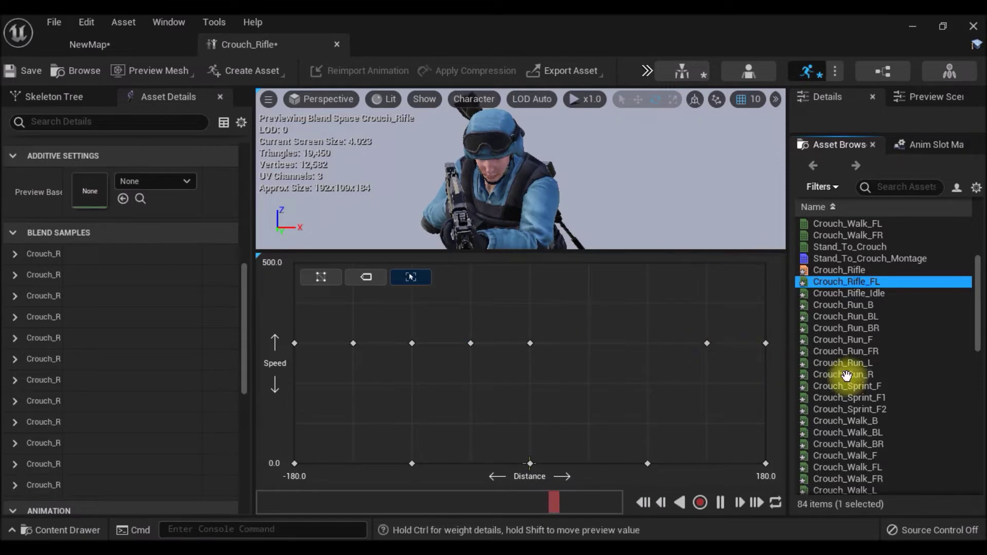
drag(874, 351, 598, 349)
drag(828, 363, 412, 344)
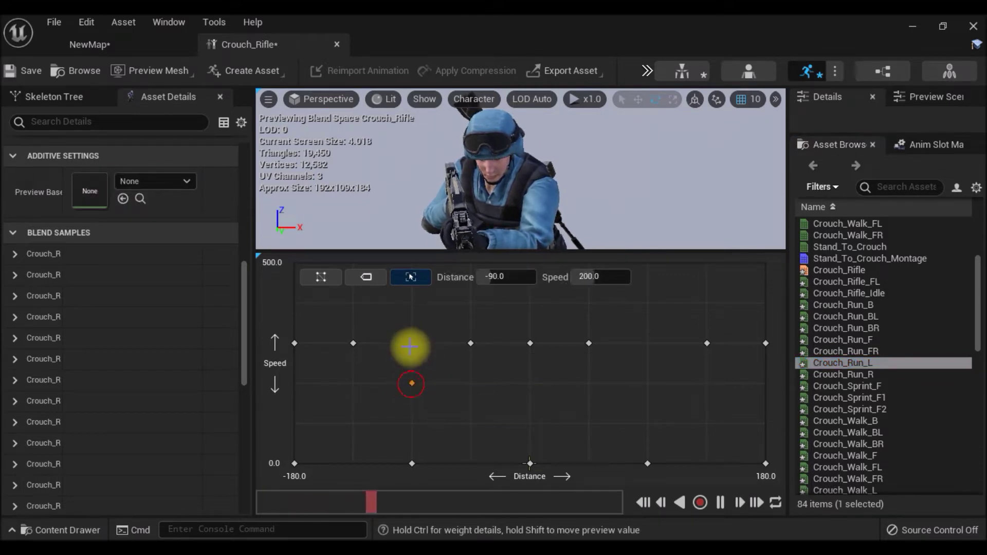
click(410, 347)
click(830, 363)
drag(880, 371, 630, 341)
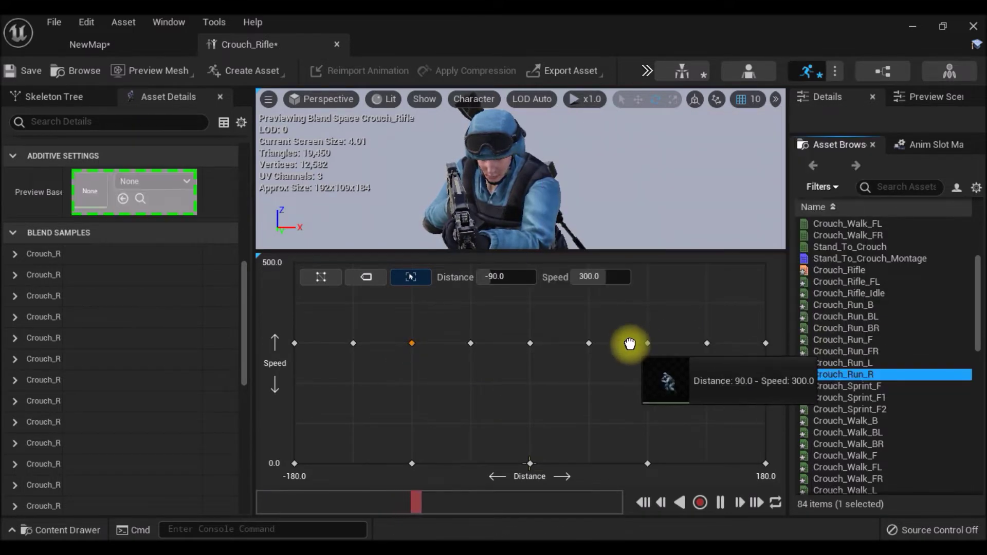
Pause the preview and add Crouch_Sprint_F, F2 and another sprint sample at Speed 500.
click(718, 502)
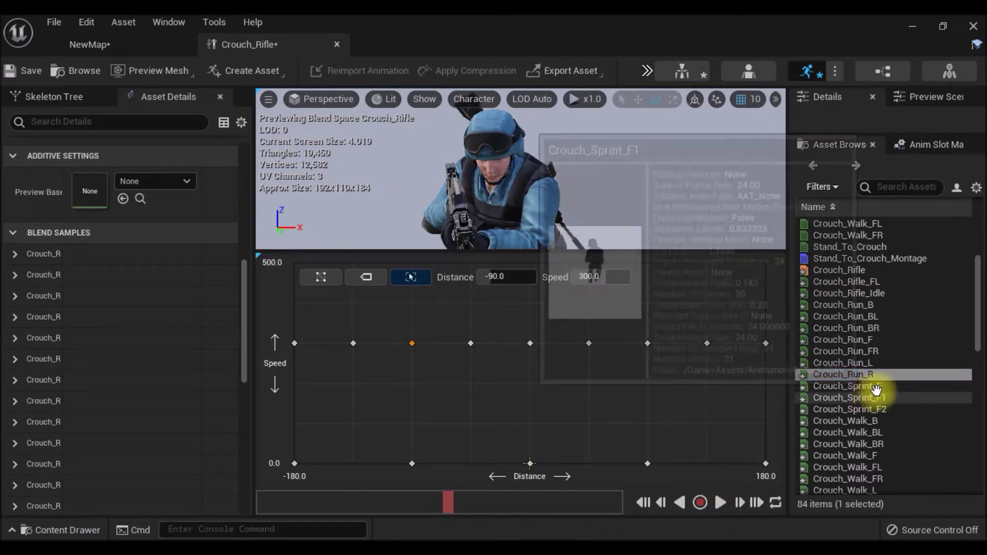
drag(848, 386, 529, 276)
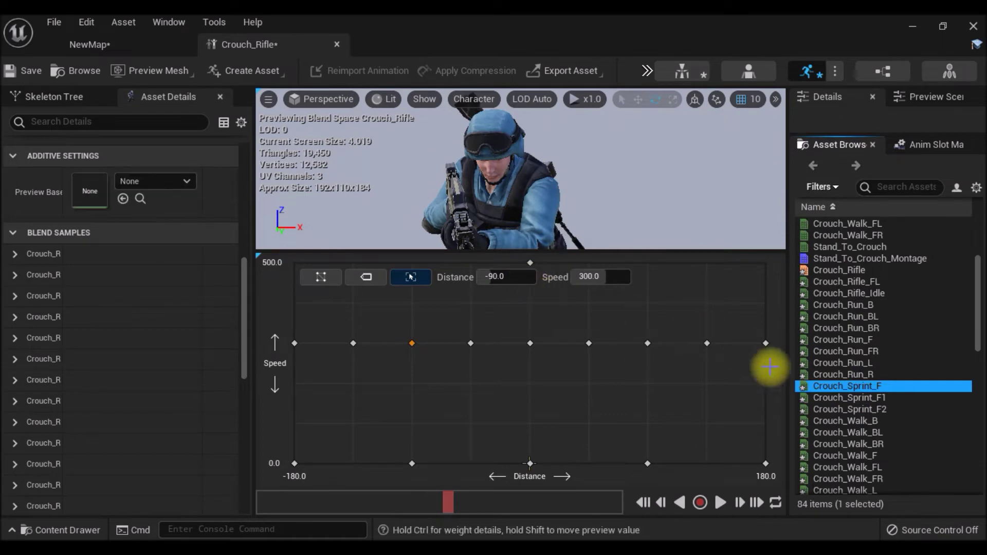
mouse_move(880, 409)
mouse_down()
mouse_move(436, 278)
mouse_move(470, 263)
mouse_up()
mouse_move(875, 397)
drag(848, 397, 588, 263)
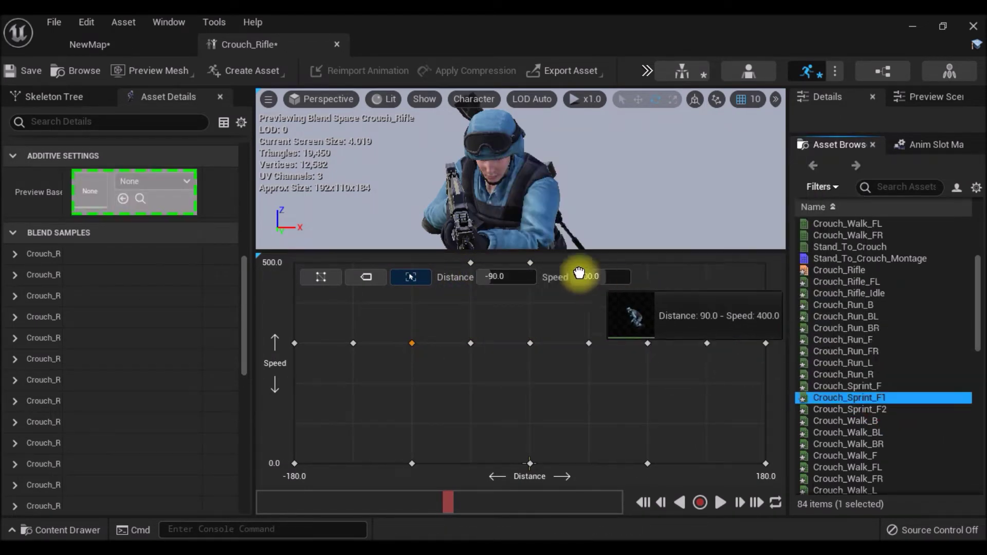
Fill the Speed 100 row with Crouch_Walk samples (B, BR, F, FR, L).
scroll(880, 408, down, 2)
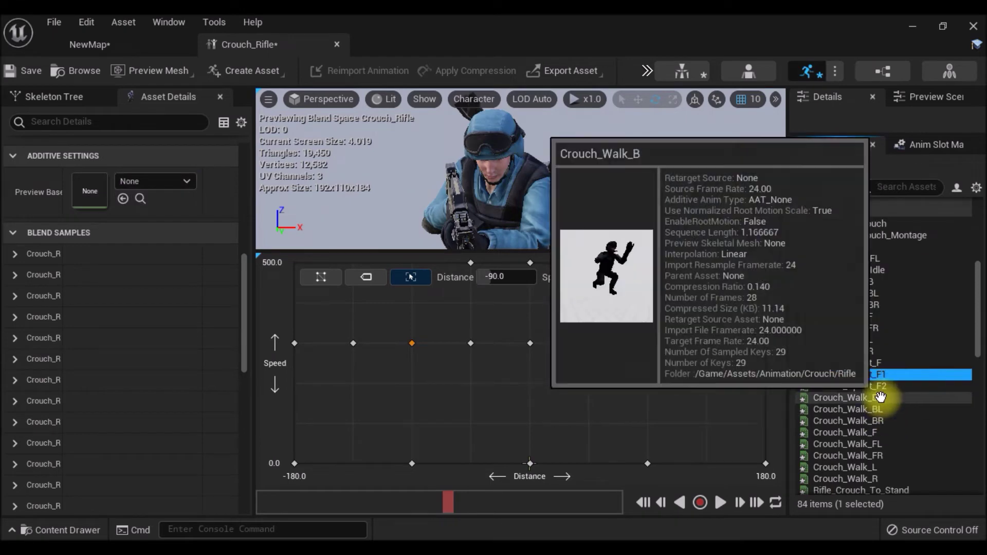
drag(822, 397, 294, 422)
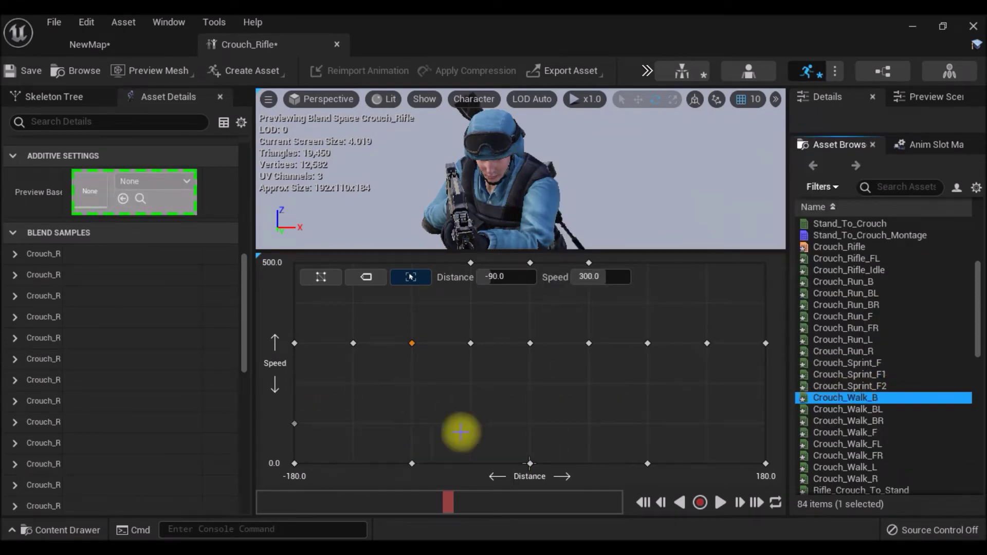
mouse_move(864, 397)
mouse_down()
mouse_move(765, 423)
mouse_move(354, 423)
mouse_up()
drag(869, 420, 720, 424)
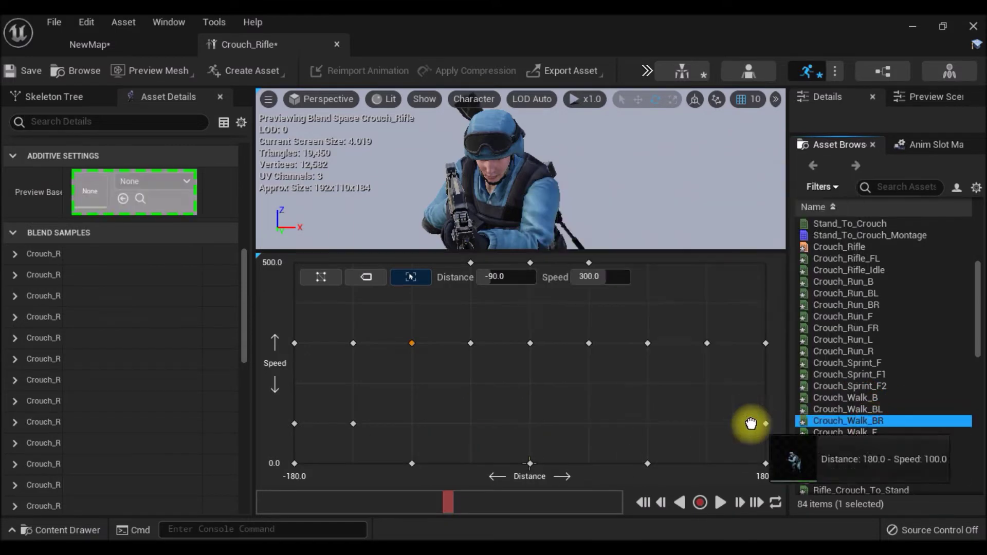
drag(842, 434, 470, 425)
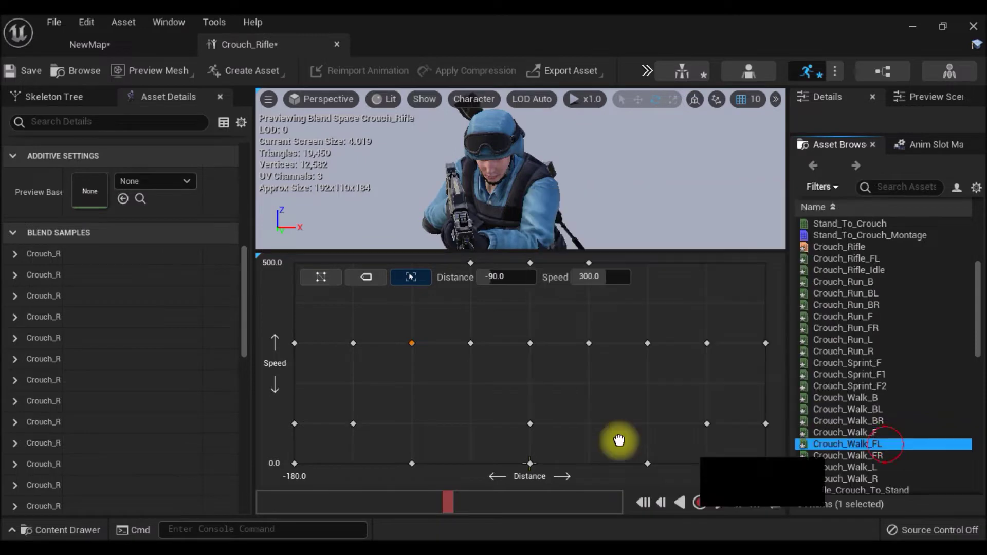
drag(864, 456, 589, 424)
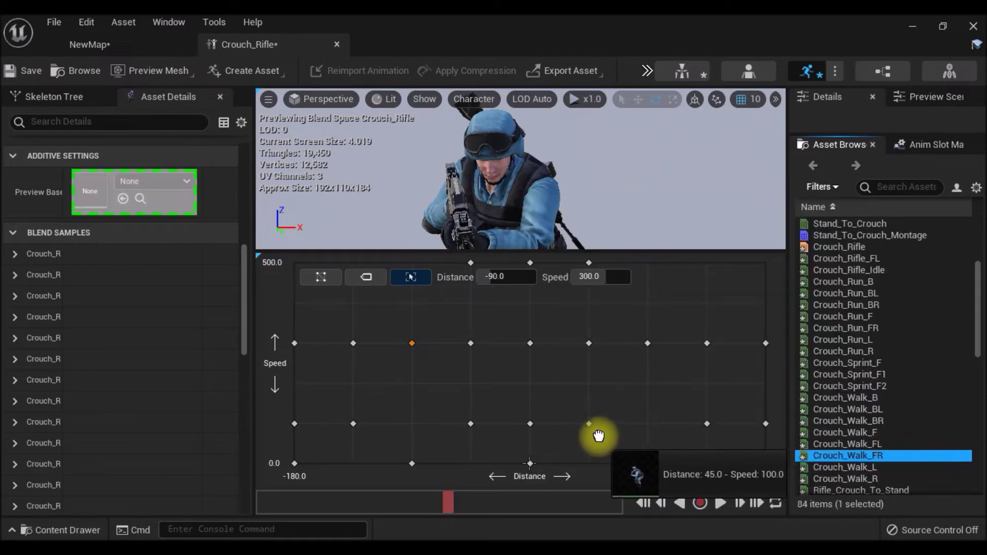
drag(883, 465, 419, 427)
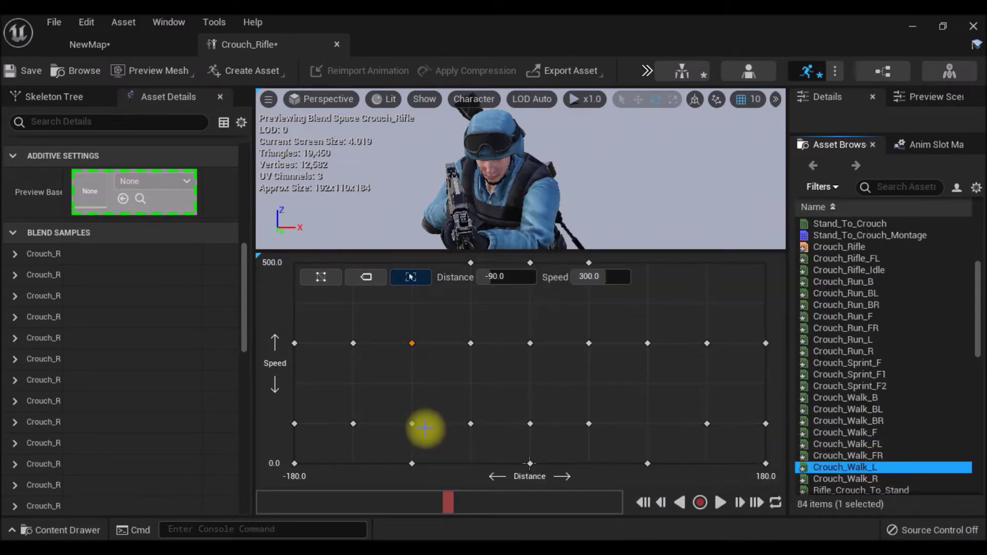
drag(884, 477, 647, 425)
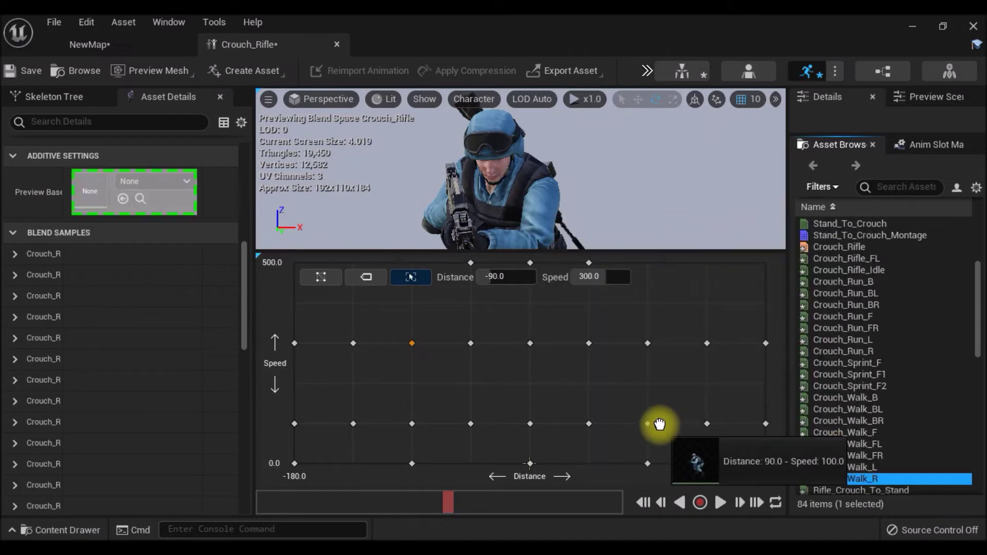
scroll(900, 422, down, 3)
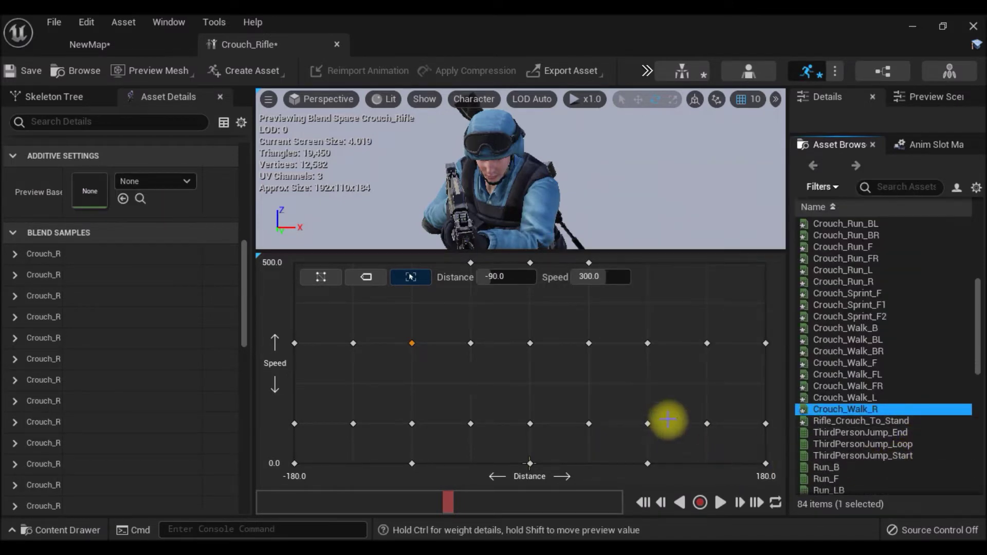
click(587, 368)
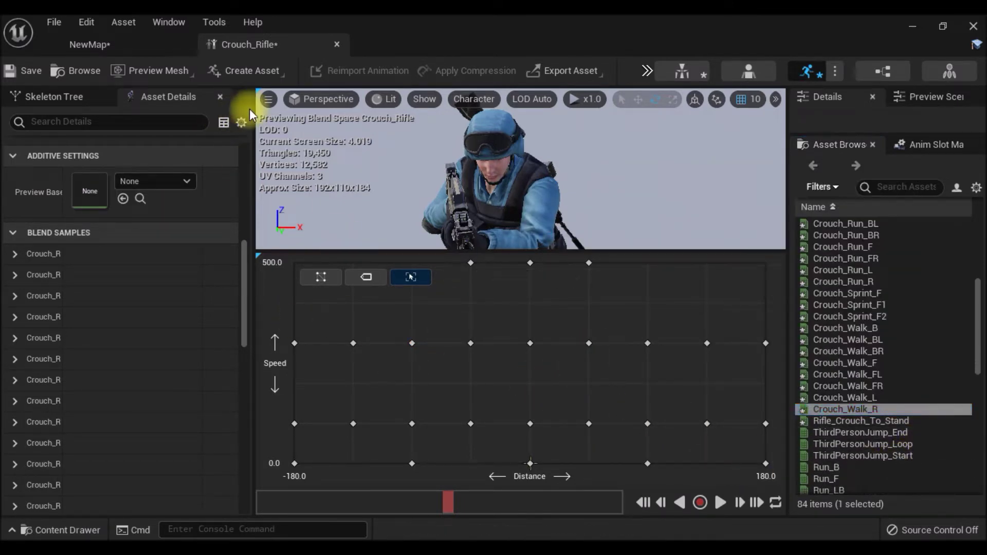
Close the blend space and open MyAnimBP's Locomotion state machine.
click(336, 44)
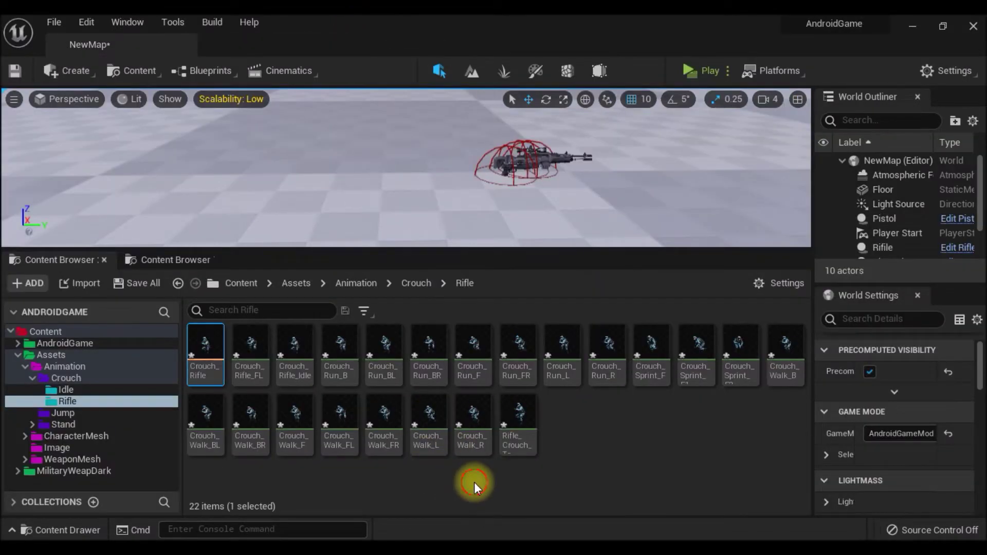
click(86, 341)
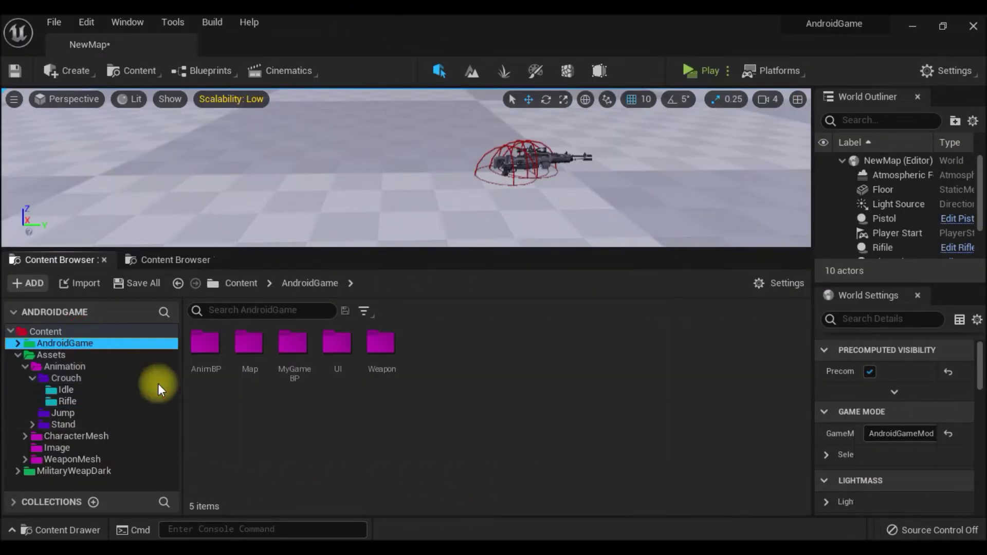
double_click(209, 349)
double_click(208, 374)
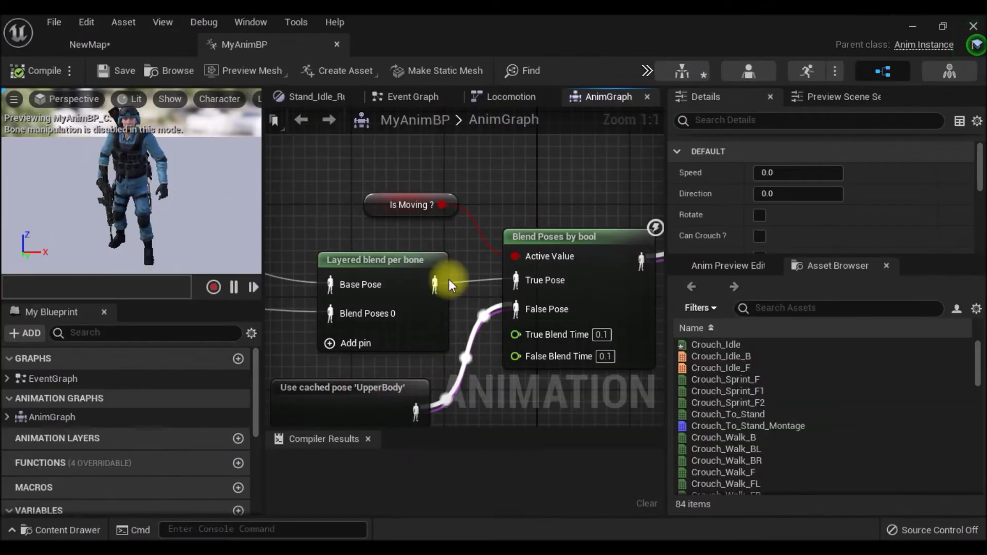
scroll(448, 279, down, 3)
right_drag(390, 361, 469, 275)
right_drag(359, 297, 343, 248)
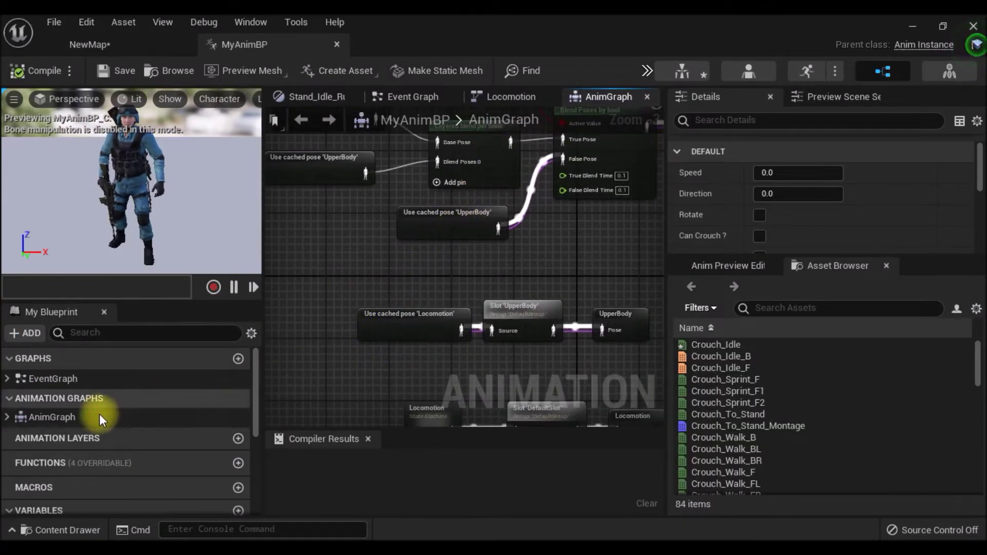
right_drag(407, 394, 412, 300)
double_click(412, 300)
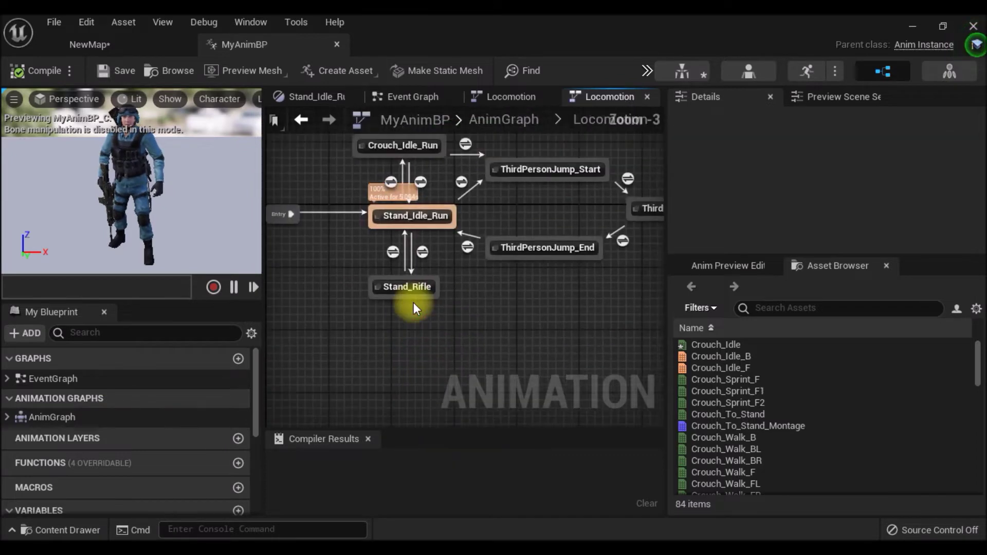
right_drag(526, 337, 498, 297)
scroll(788, 405, down, 2)
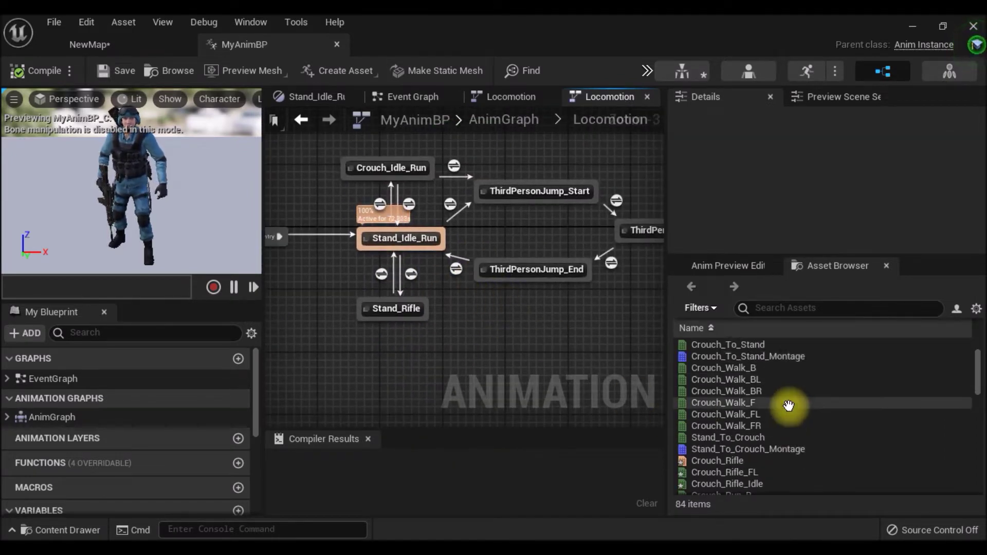
Add a Crouch_Rifle state beside Stand_Rifle with transitions in both directions.
drag(768, 392, 465, 328)
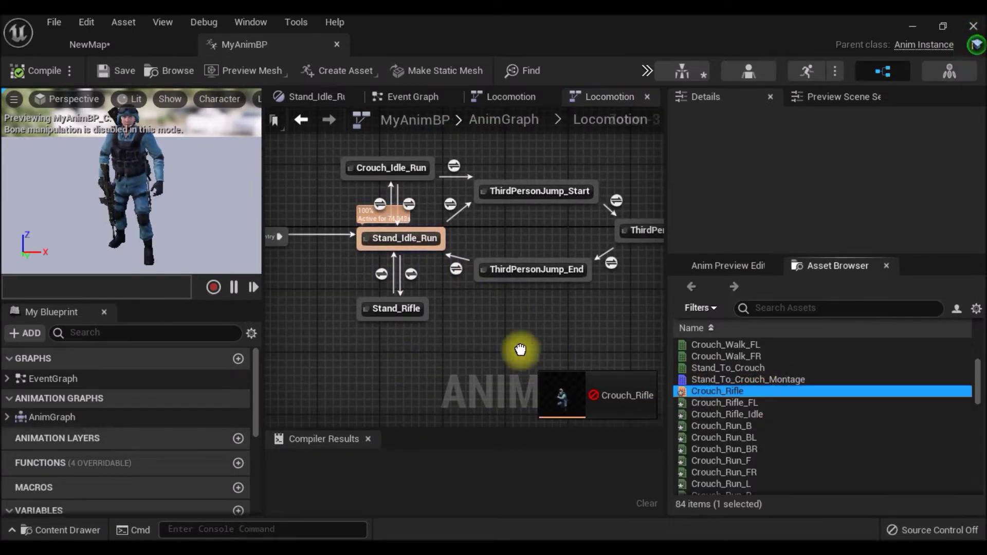
click(475, 343)
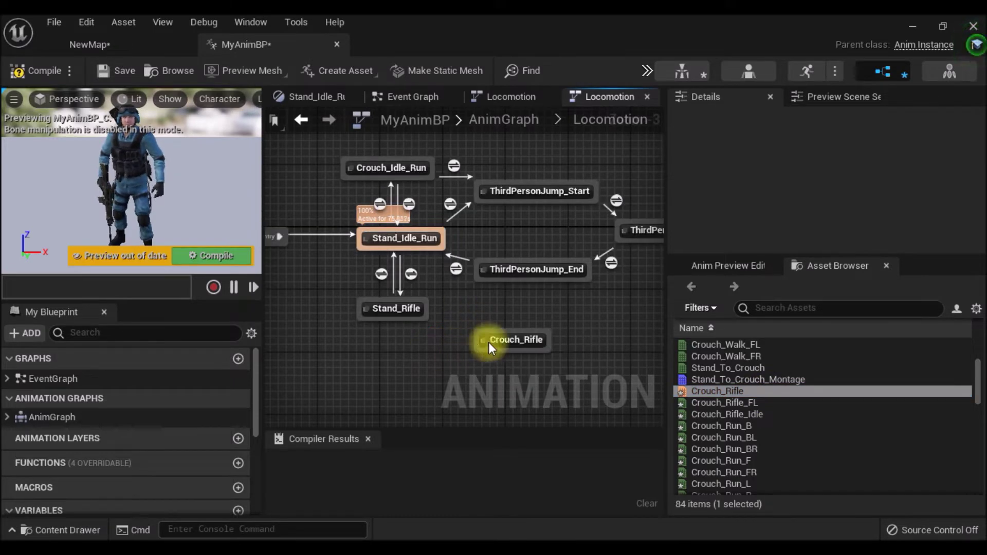
drag(500, 342, 474, 318)
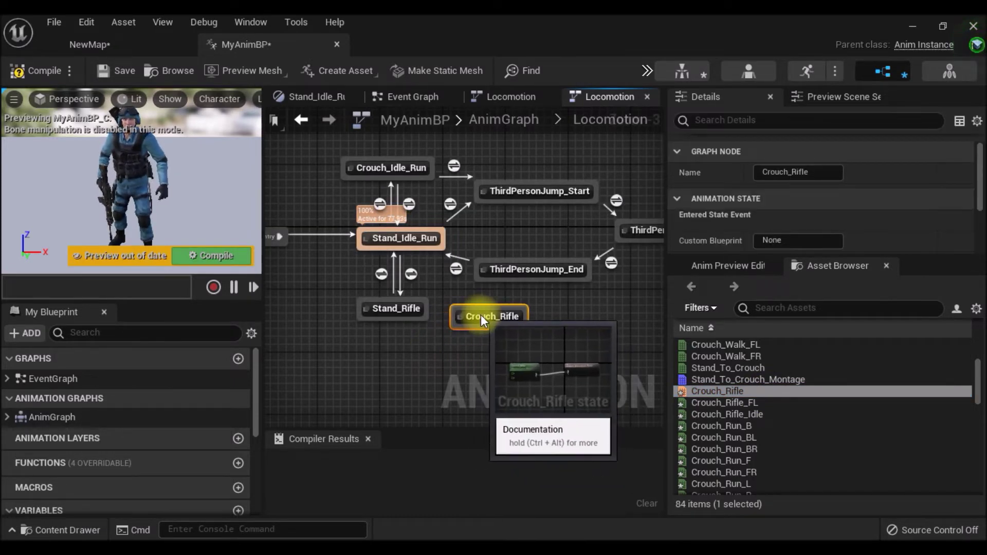
scroll(411, 327, up, 2)
drag(441, 301, 558, 316)
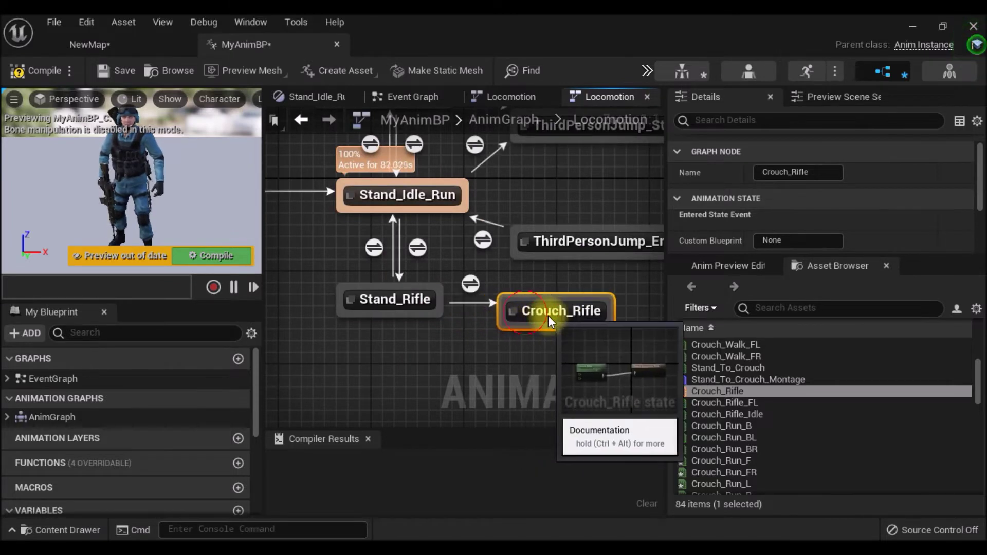
right_drag(468, 340, 472, 371)
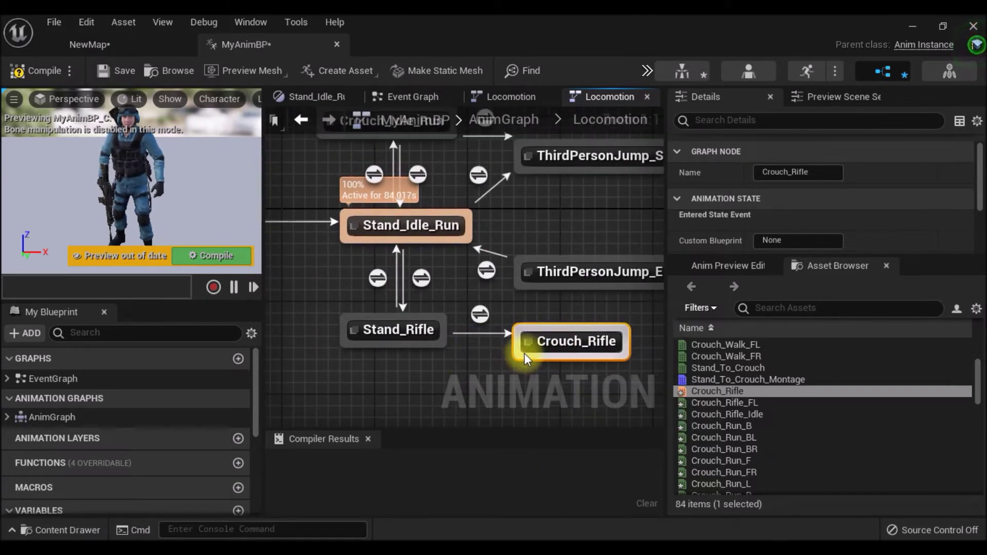
drag(455, 351, 443, 342)
mouse_move(471, 366)
right_down()
mouse_move(446, 383)
mouse_move(433, 375)
mouse_move(390, 221)
right_up()
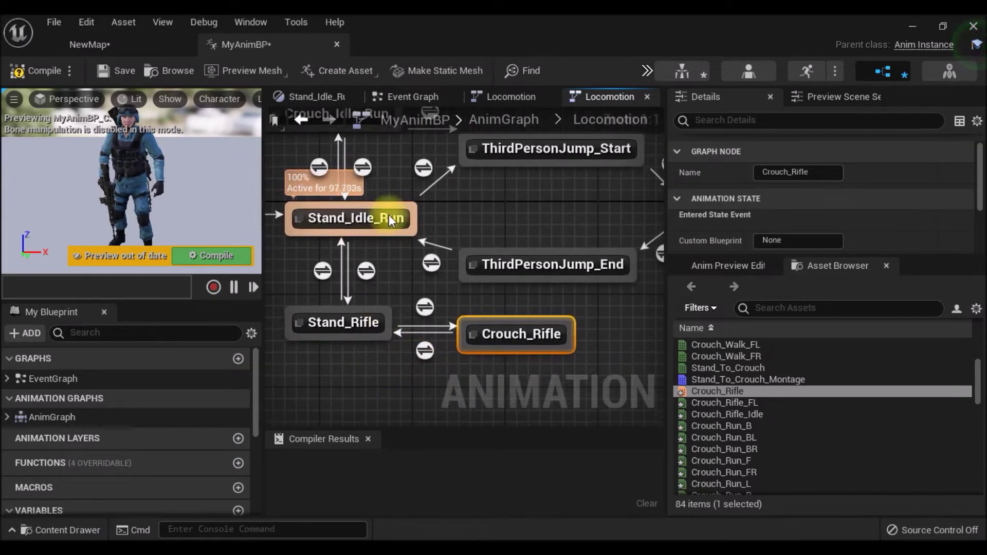
double_click(363, 165)
mouse_move(508, 369)
right_down()
mouse_move(531, 332)
mouse_move(547, 345)
right_up()
click(302, 119)
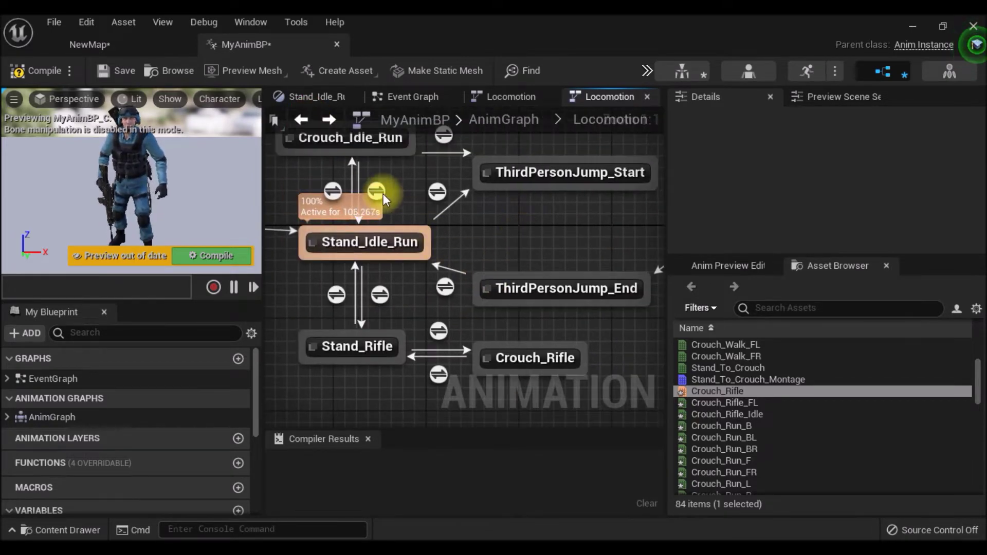
Copy Can Crouch ? → NOT from the crouch idle rule into the Crouch_Rifle to Stand_Rifle rule.
double_click(384, 196)
right_drag(467, 348, 523, 365)
right_click(538, 324)
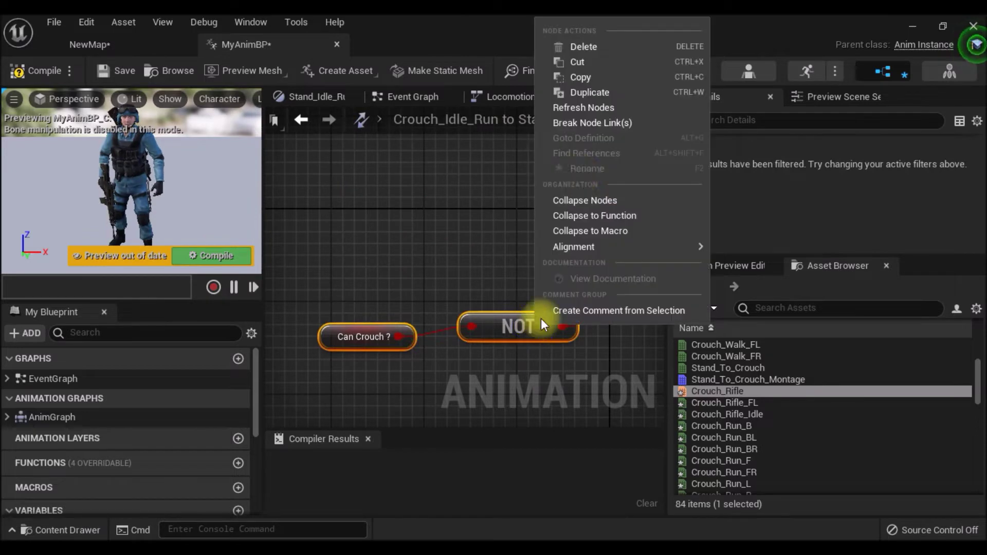
click(592, 79)
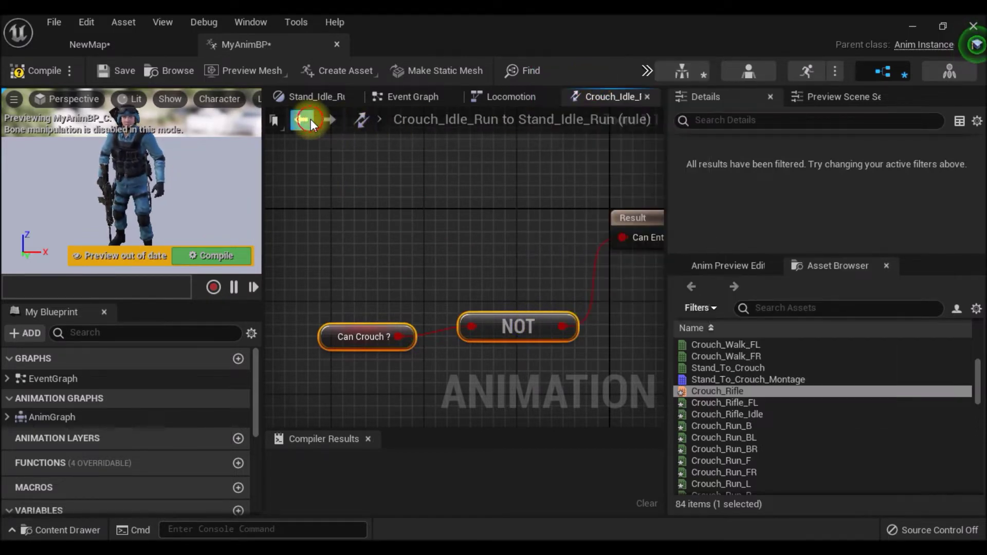
click(311, 119)
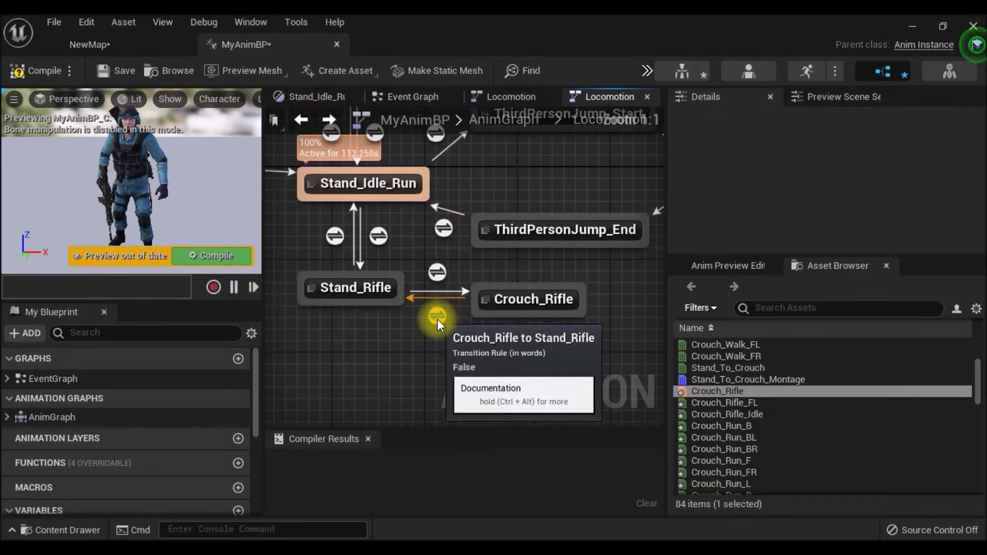
double_click(437, 319)
key(ctrl+v)
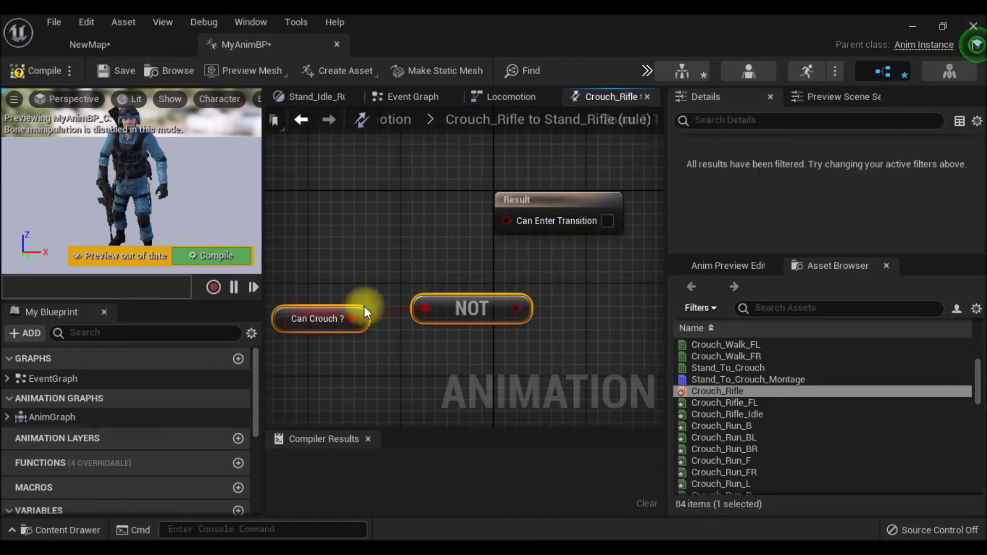
drag(515, 309, 518, 223)
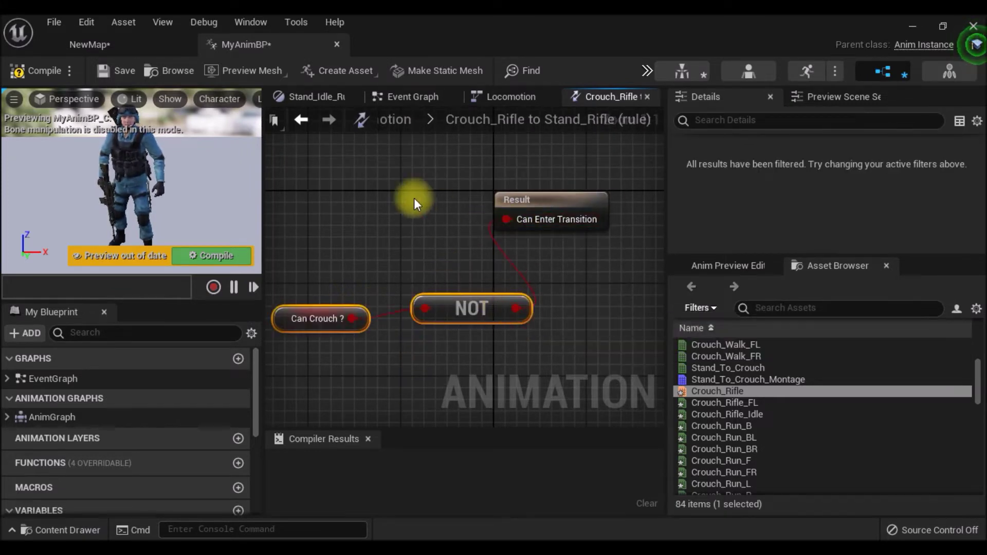
click(303, 120)
Drive the Stand_Rifle to Crouch_Rifle rule with Can Crouch ? and save MyAnimBP.
double_click(439, 274)
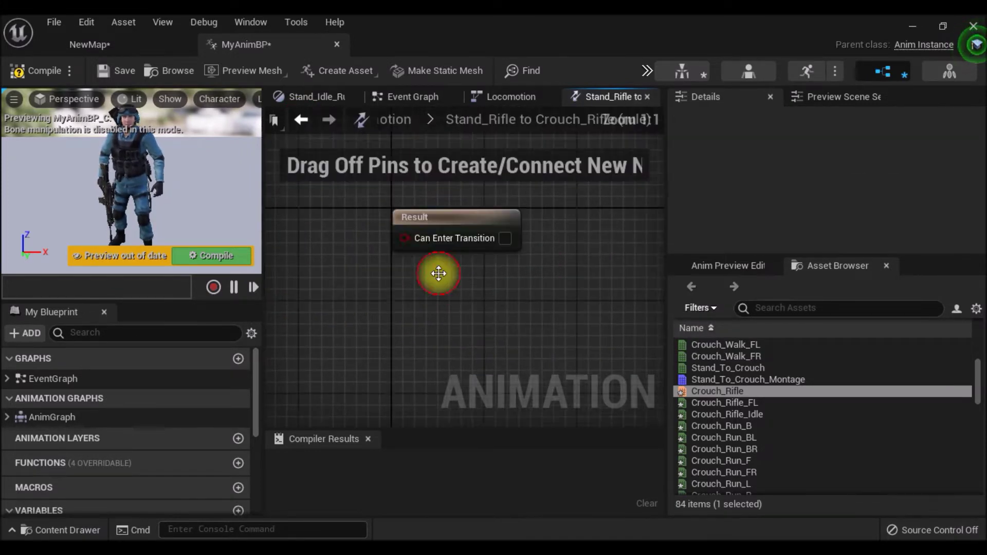
scroll(54, 466, down, 3)
scroll(94, 477, down, 2)
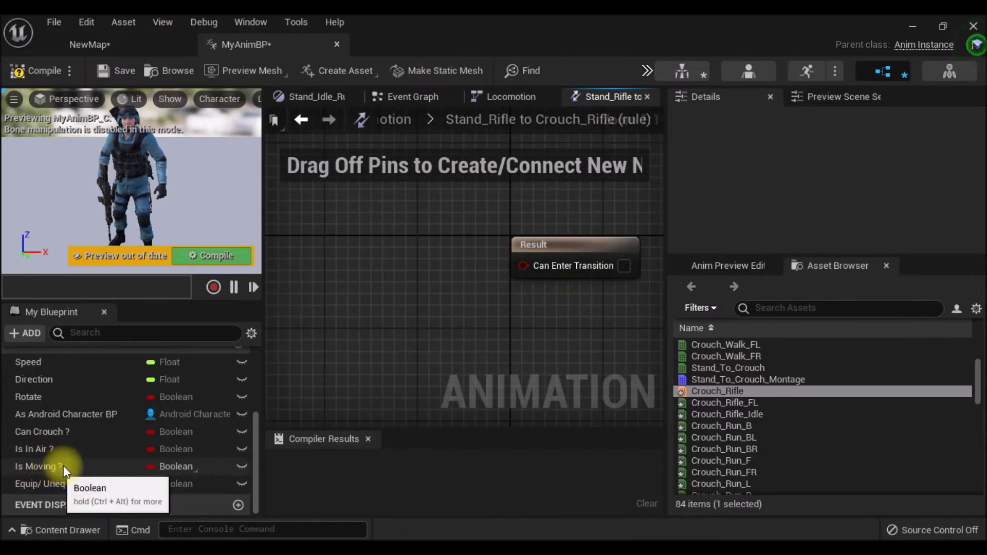
ctrl+drag(480, 260, 530, 272)
click(103, 69)
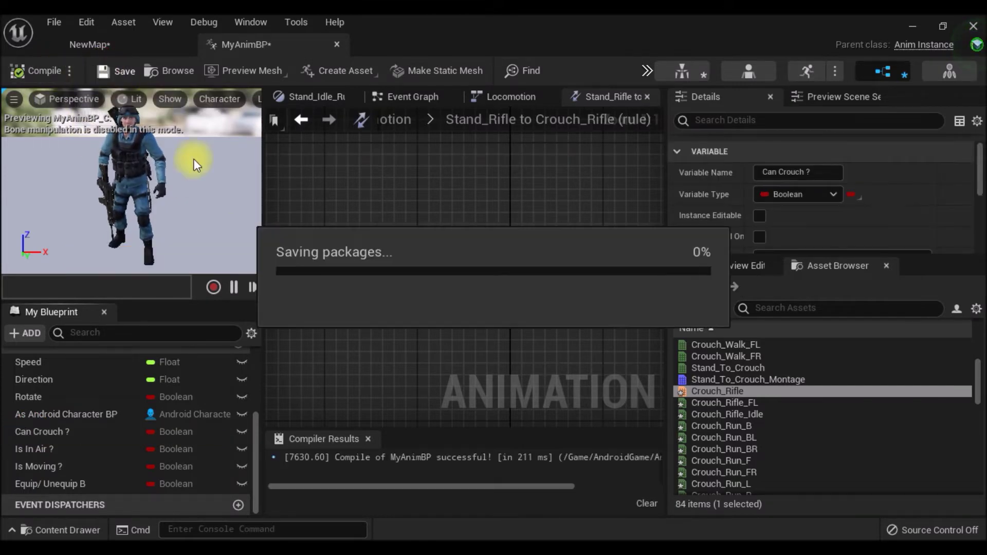
click(110, 44)
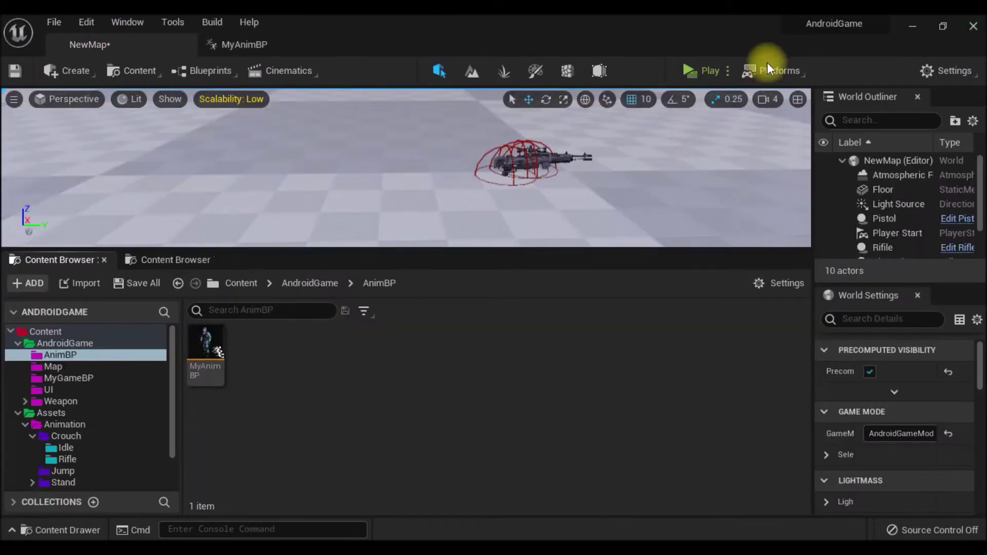
click(706, 71)
mouse_move(562, 327)
mouse_down()
mouse_move(557, 375)
mouse_move(709, 394)
mouse_up()
click(634, 293)
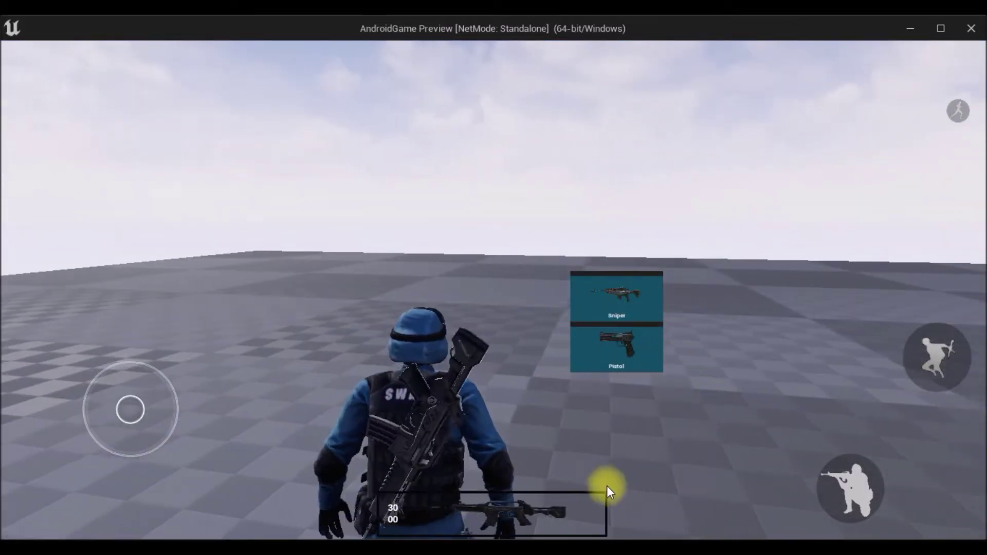
click(559, 500)
click(841, 467)
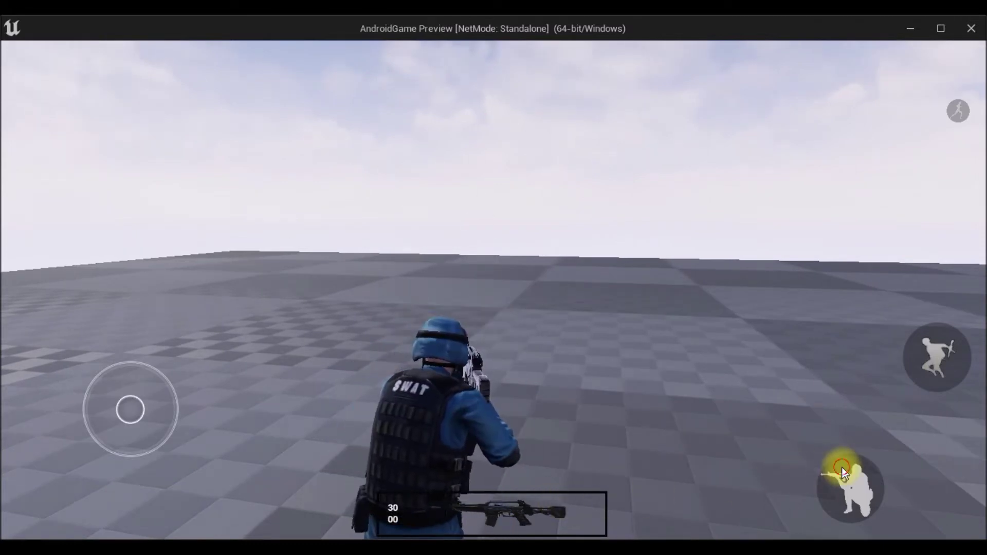
click(853, 467)
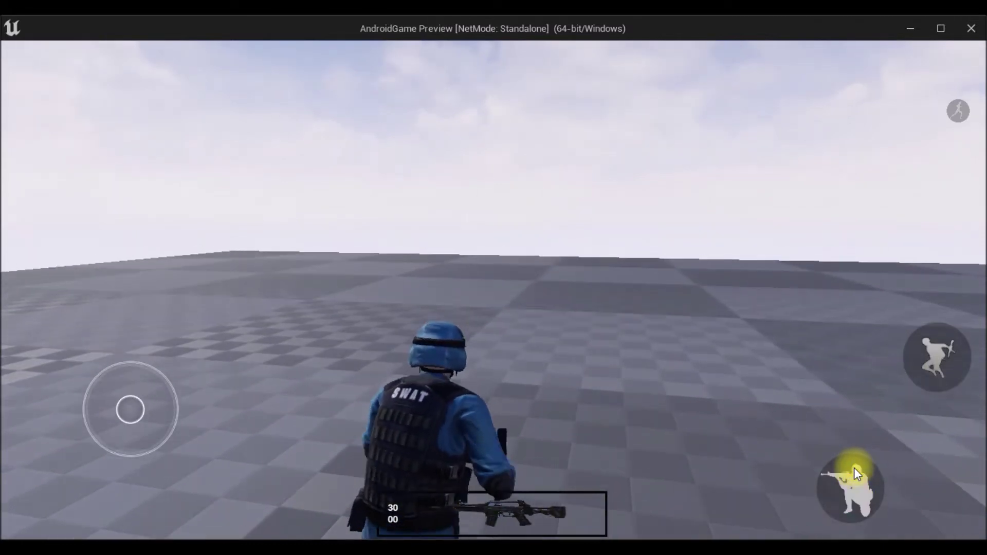
mouse_move(853, 467)
mouse_down()
mouse_move(649, 372)
mouse_move(657, 465)
mouse_up()
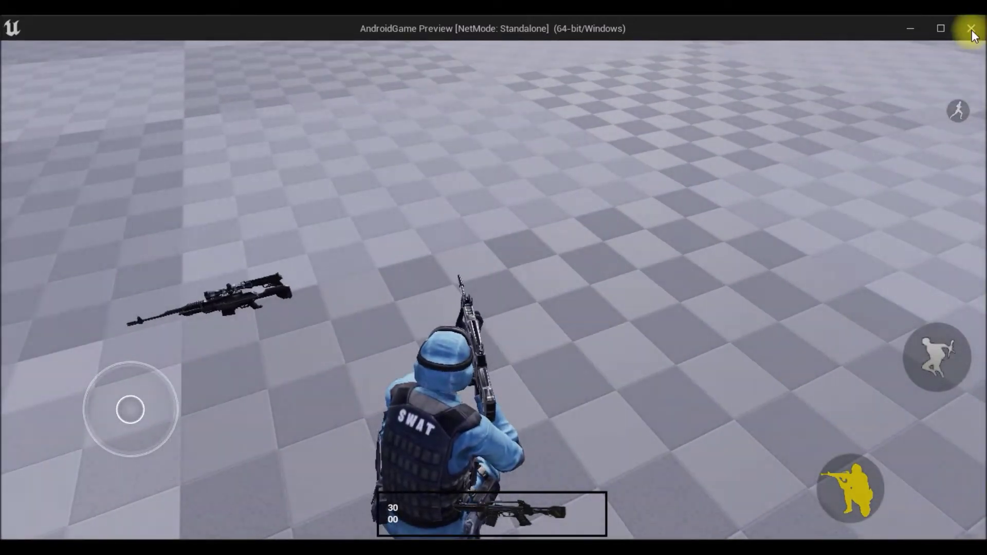
click(971, 30)
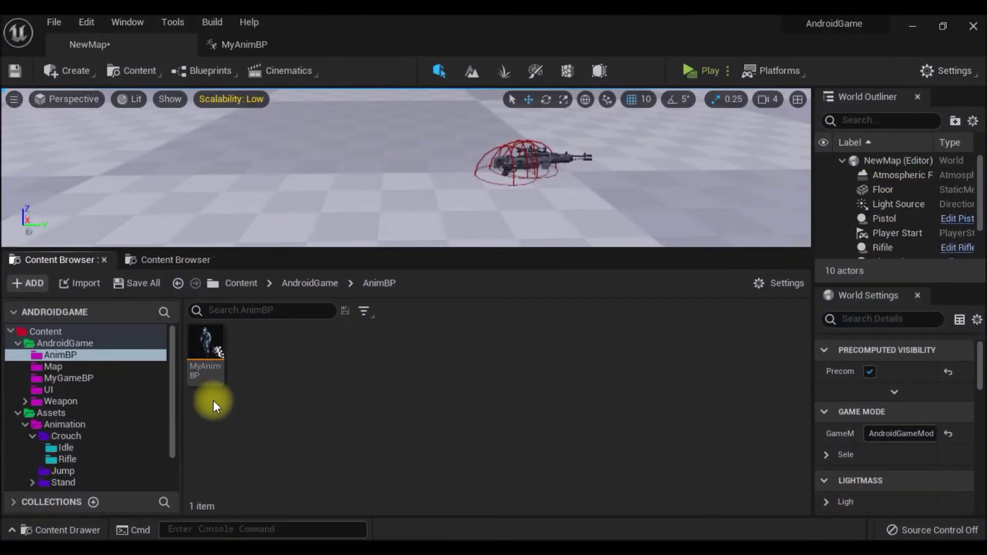
In the Crouch_Rifle state, wire Direction to Distance and Speed to Speed, then play NewMap.
click(267, 48)
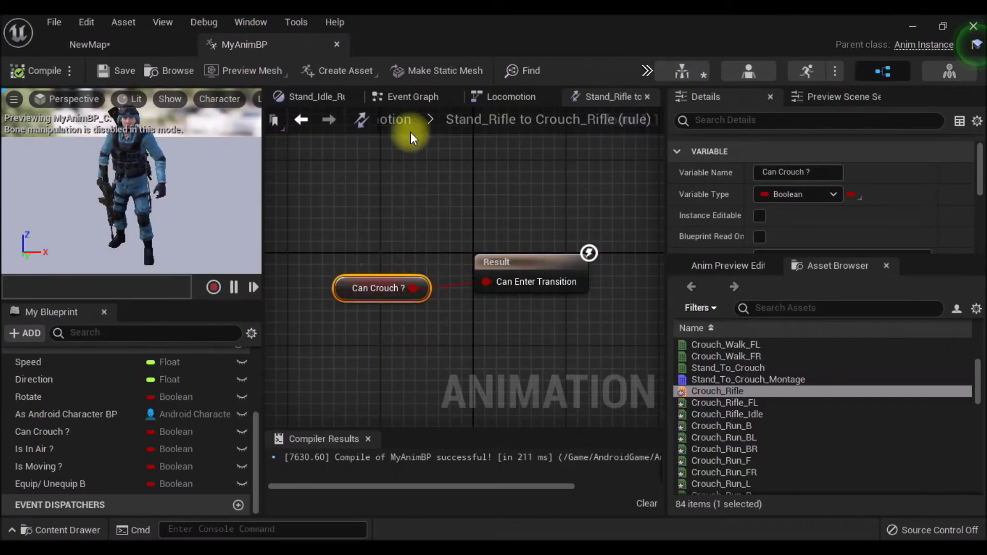
click(304, 122)
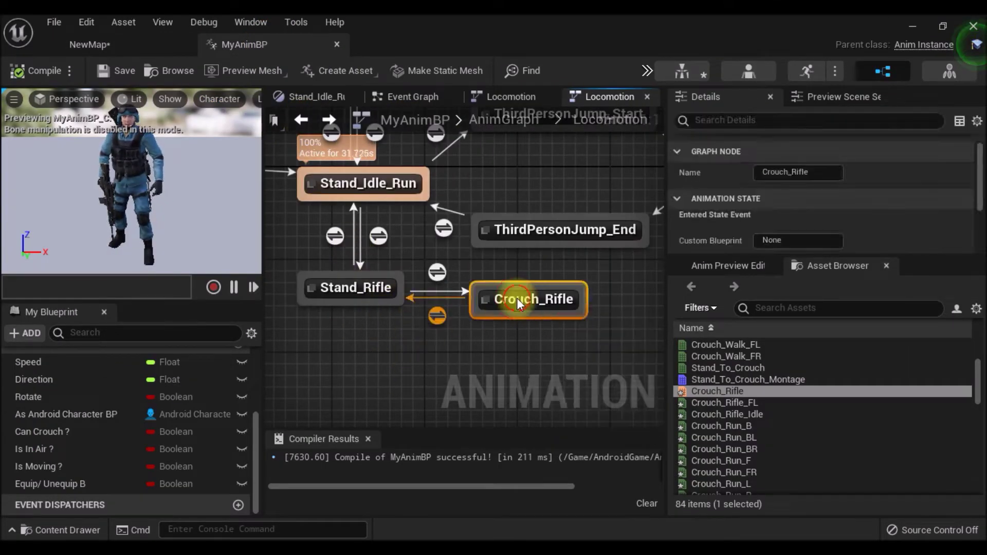
double_click(517, 303)
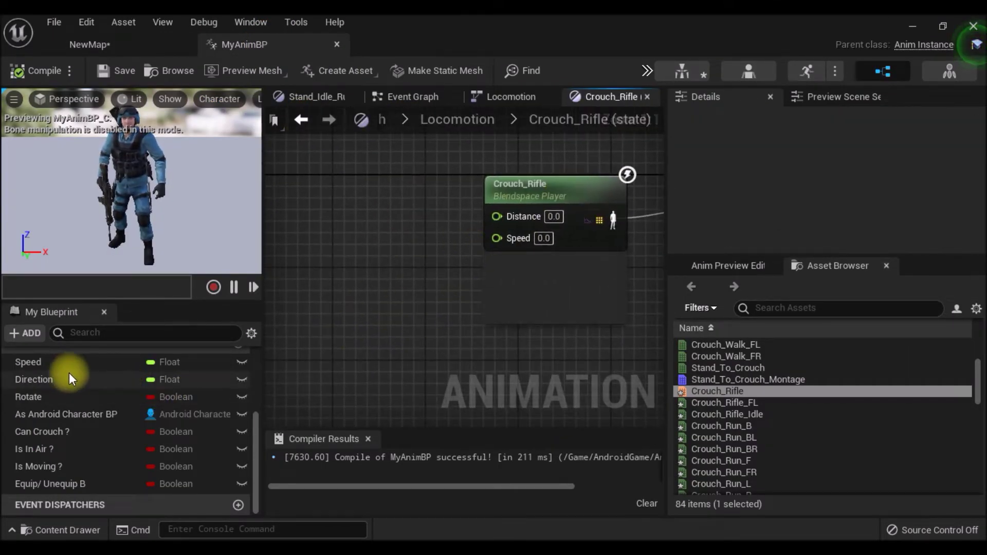
drag(69, 379, 496, 211)
drag(82, 362, 538, 235)
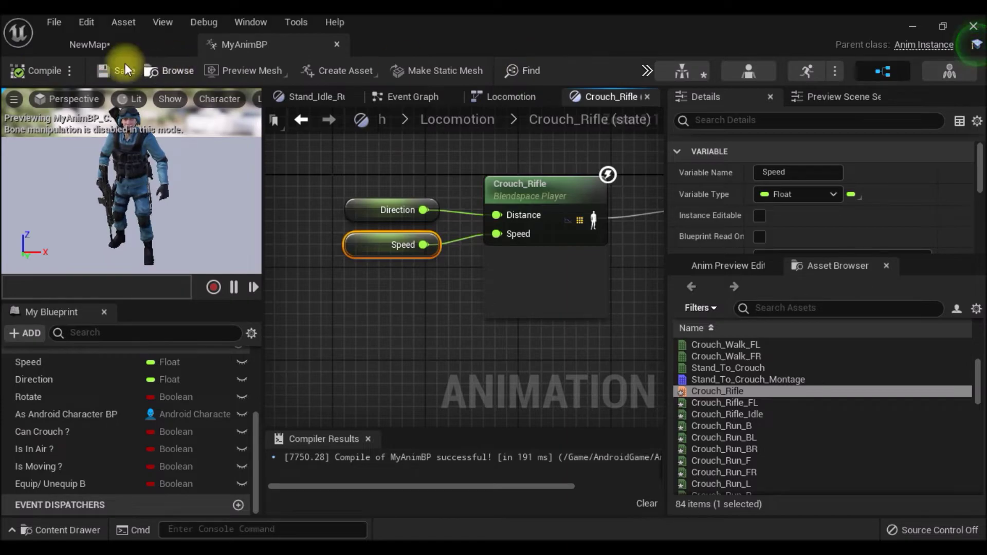
click(103, 46)
click(699, 70)
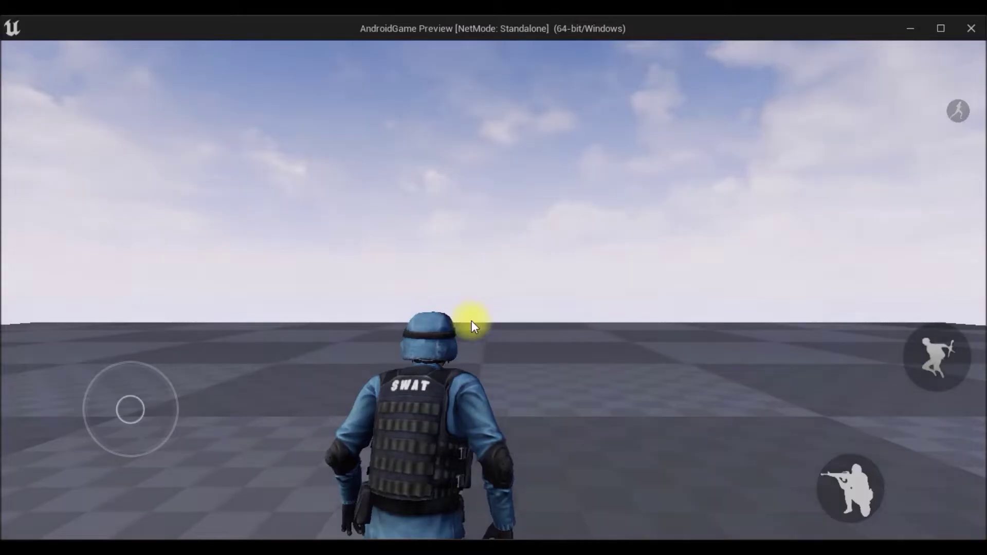
Equip the Sniper rifle from the pickup panel and crouch with it drawn.
drag(488, 301, 777, 327)
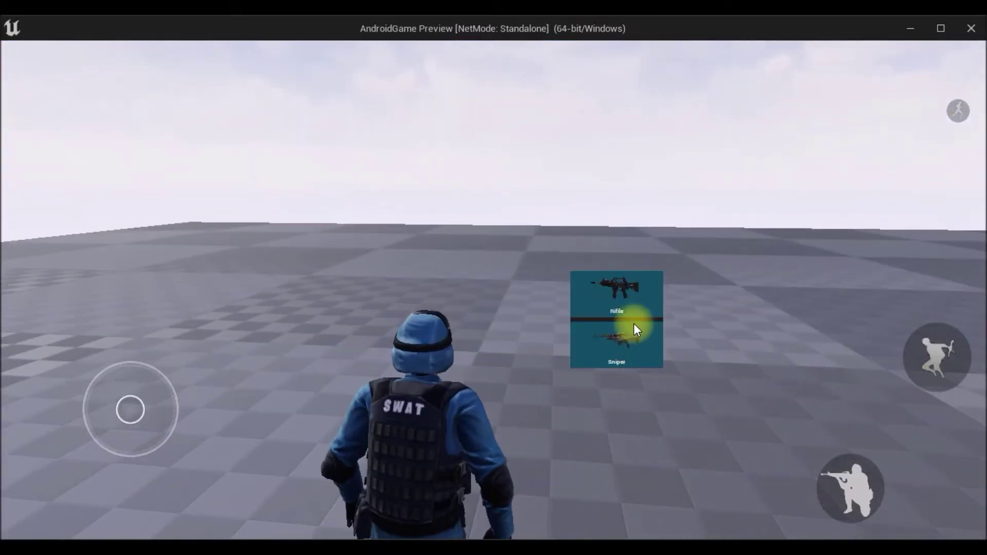
click(640, 297)
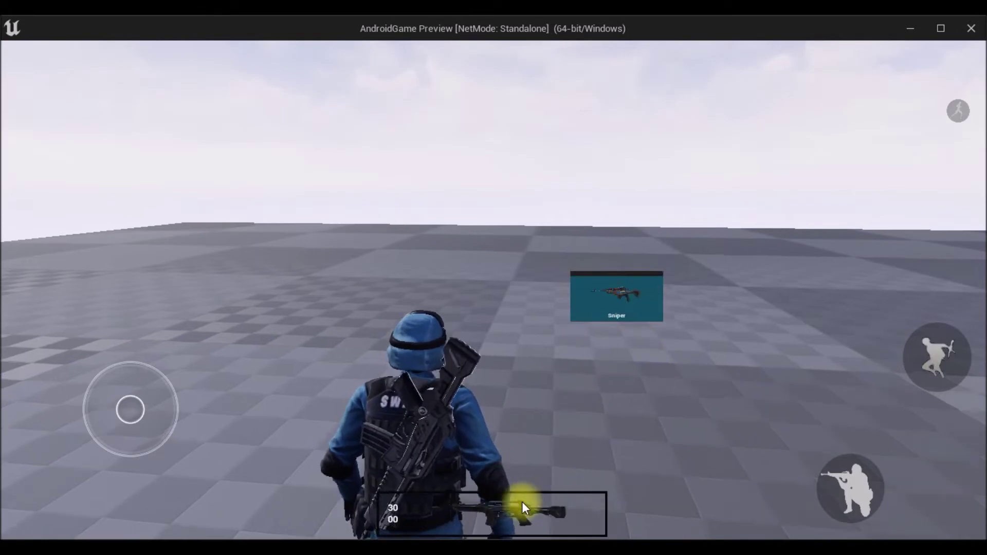
click(537, 498)
click(849, 486)
drag(850, 483, 637, 372)
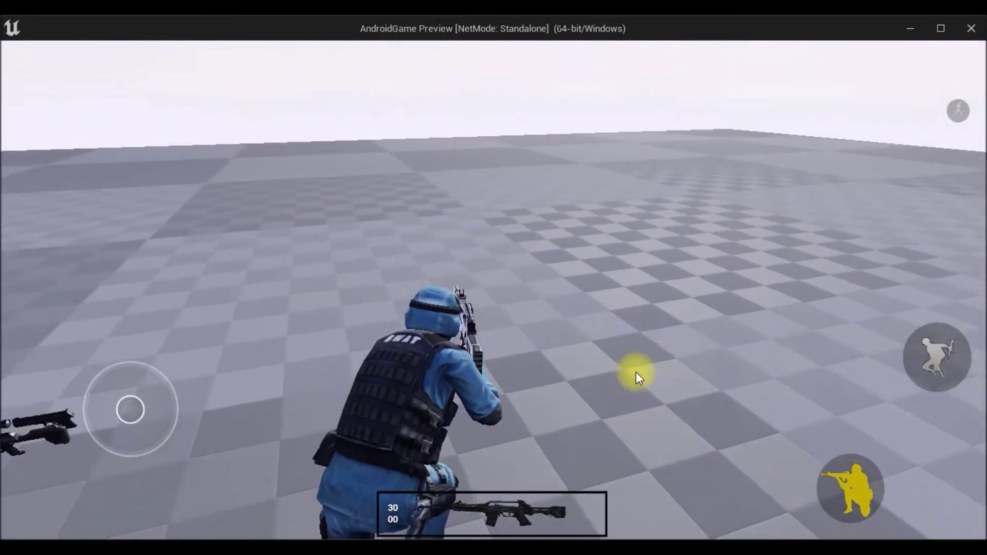
Walk the crouched character around with A, S and W while turning the camera.
key(a)
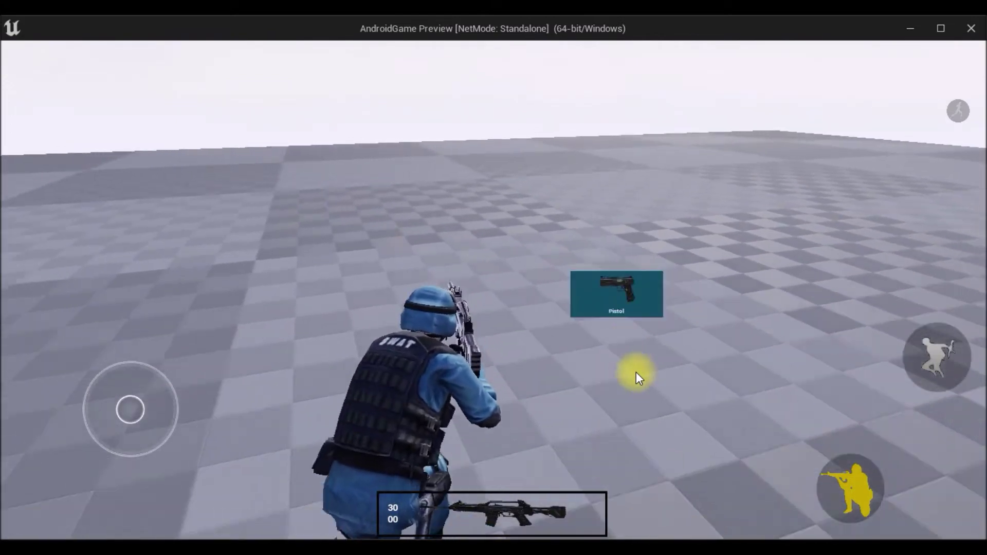
key(a)
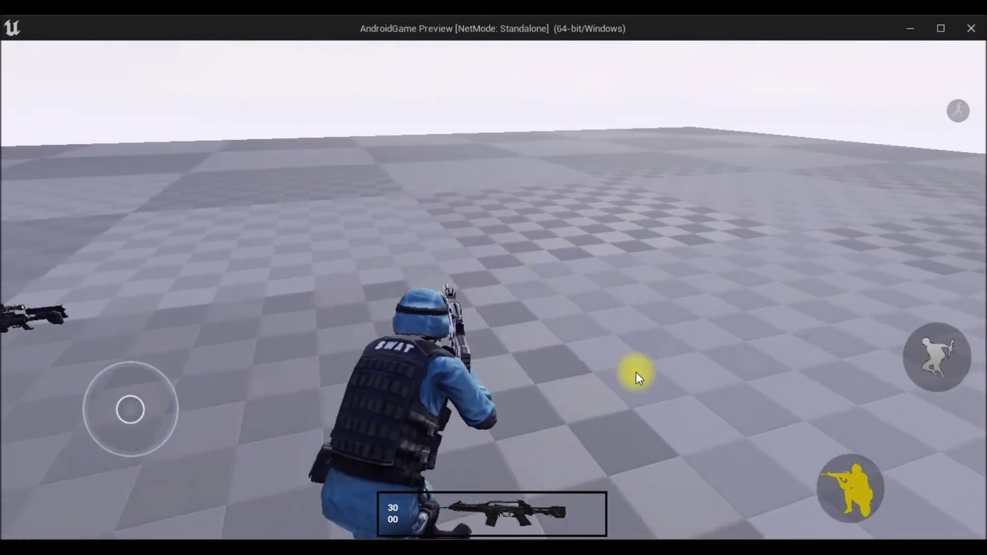
key(s)
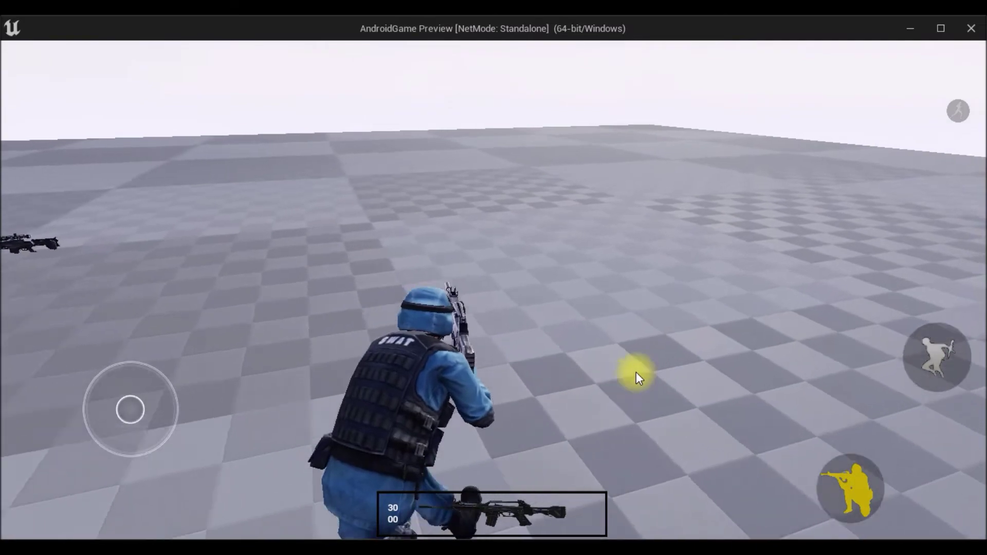
key(w)
mouse_move(637, 372)
mouse_down()
mouse_move(510, 347)
mouse_move(614, 358)
mouse_up()
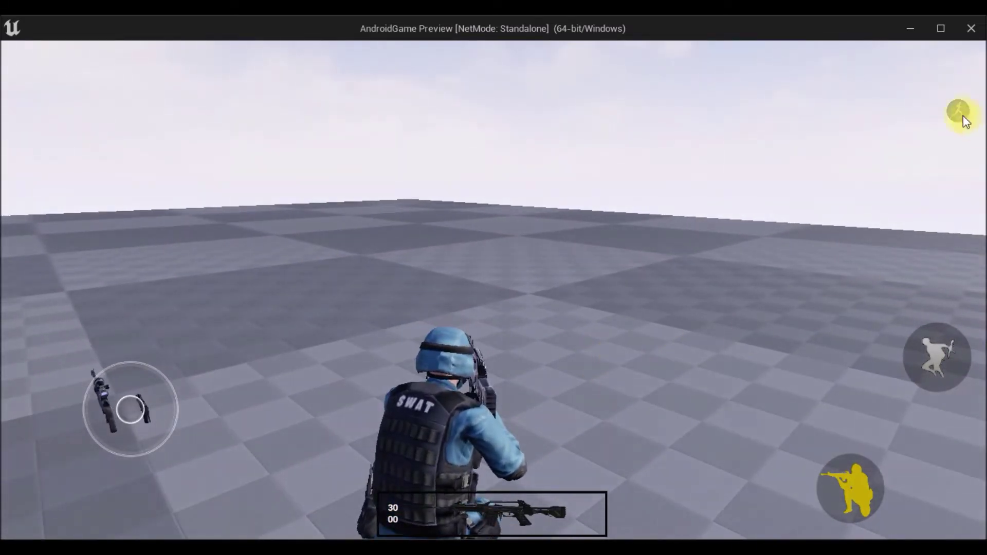
drag(722, 286, 604, 288)
key(w)
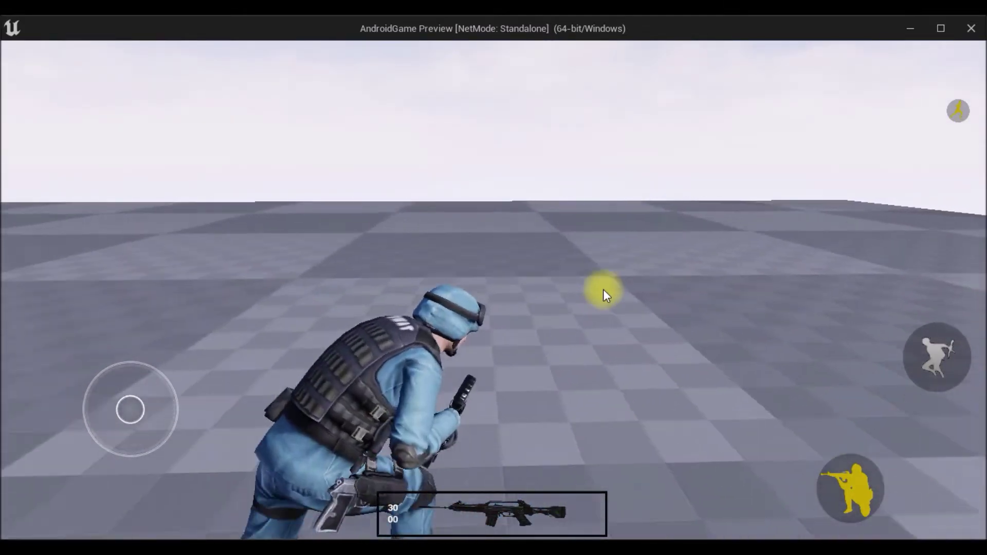
mouse_move(603, 289)
mouse_down()
mouse_move(610, 297)
mouse_move(582, 313)
mouse_move(280, 315)
mouse_move(657, 317)
mouse_move(661, 298)
mouse_move(535, 293)
mouse_move(548, 339)
mouse_move(538, 410)
mouse_move(538, 311)
mouse_move(491, 312)
mouse_up()
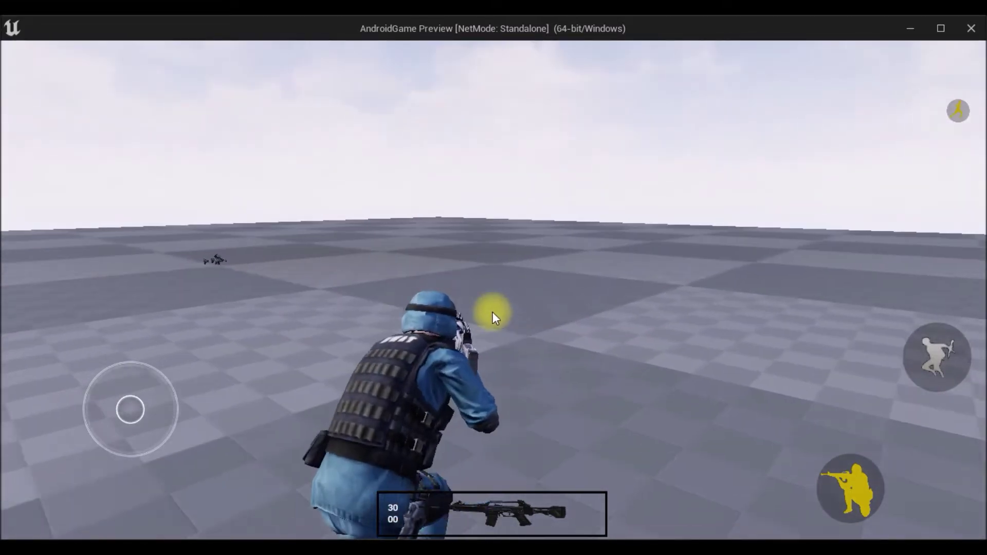
Toggle between crouching and standing a few times, then close the game preview.
click(841, 480)
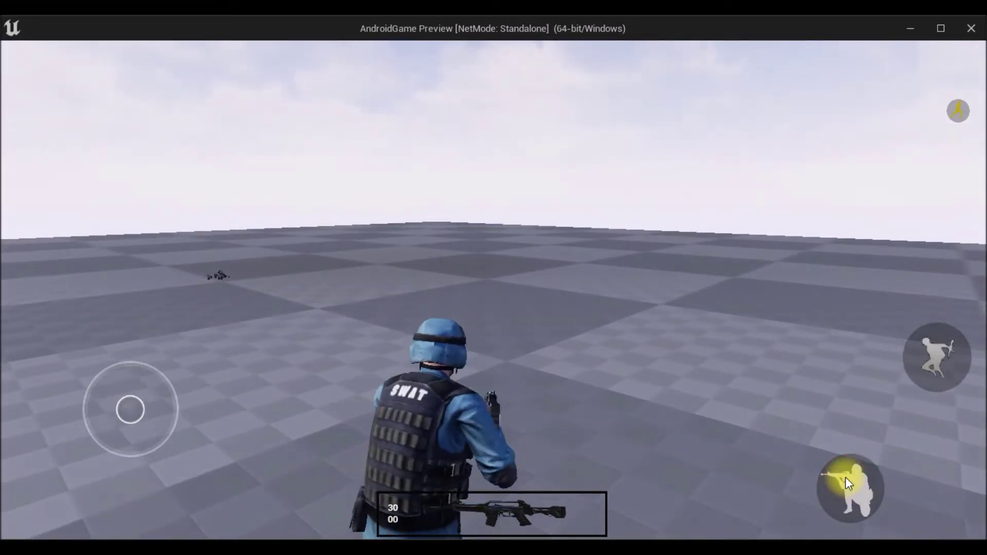
click(851, 467)
mouse_move(852, 467)
mouse_down()
mouse_move(773, 356)
mouse_move(561, 348)
mouse_up()
click(853, 473)
mouse_move(903, 483)
mouse_down()
mouse_move(777, 465)
mouse_move(792, 412)
mouse_move(853, 495)
mouse_move(778, 449)
mouse_move(778, 386)
mouse_move(821, 386)
mouse_move(883, 348)
mouse_up()
click(865, 482)
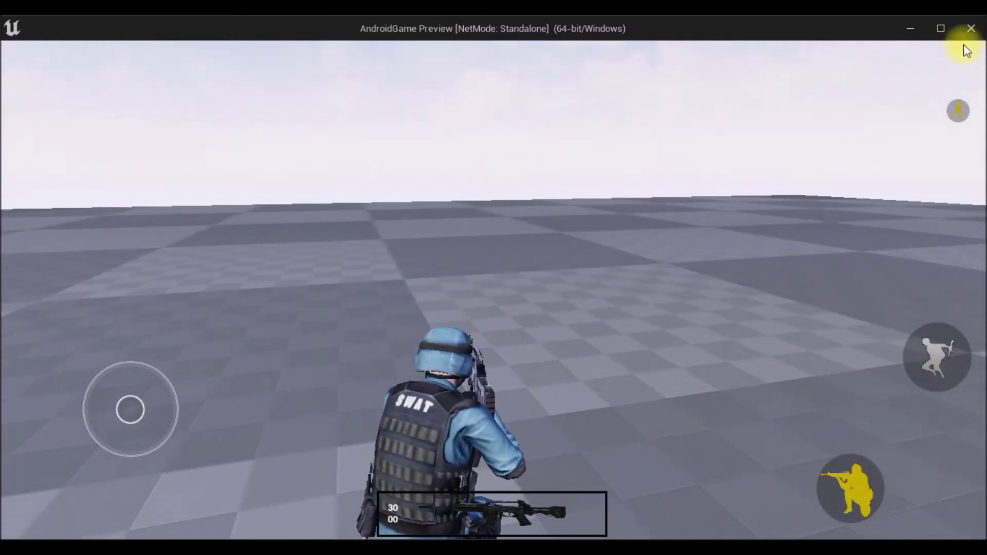
click(970, 29)
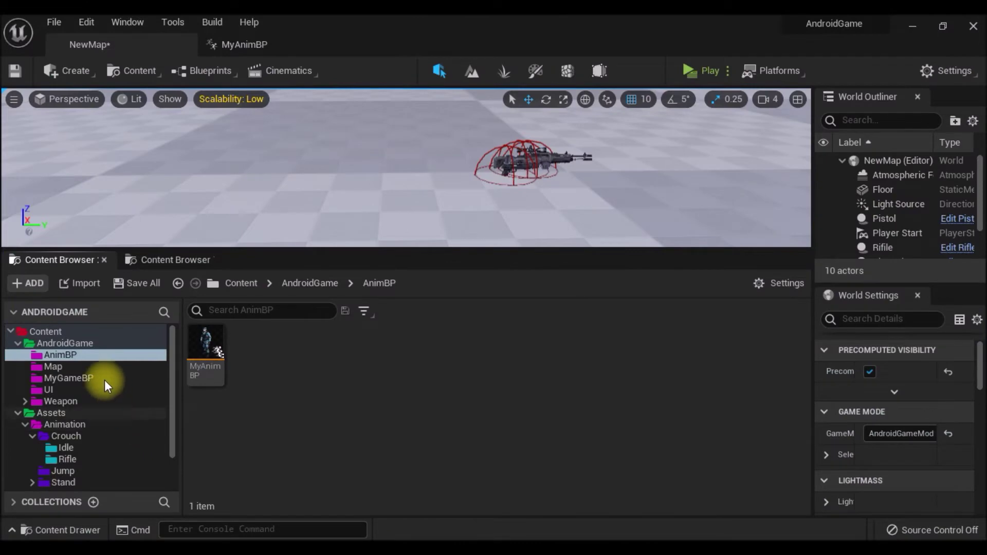
Open AndroidCharacterBP and enter the Player Crouch collapsed graph.
double_click(201, 360)
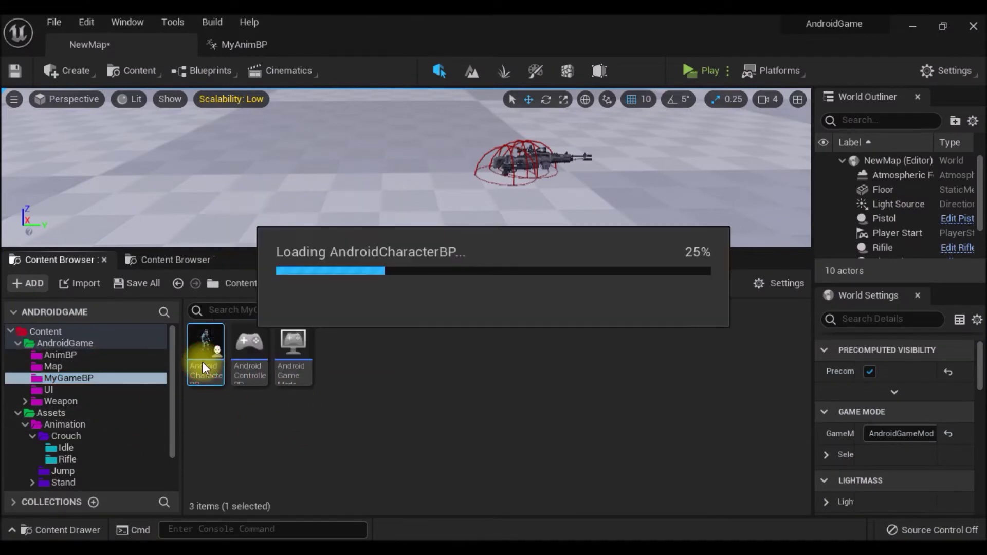
scroll(418, 308, down, 3)
scroll(455, 307, down, 2)
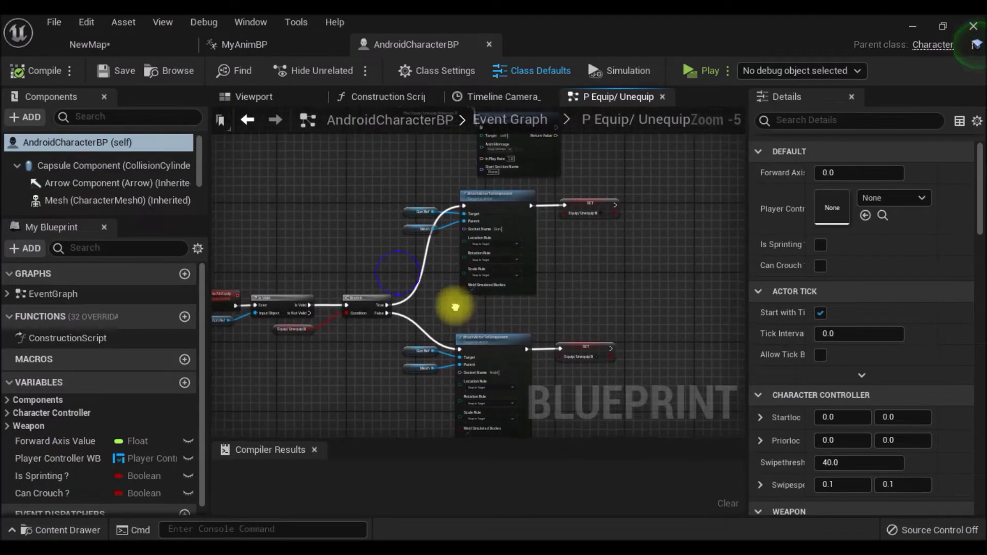
click(491, 135)
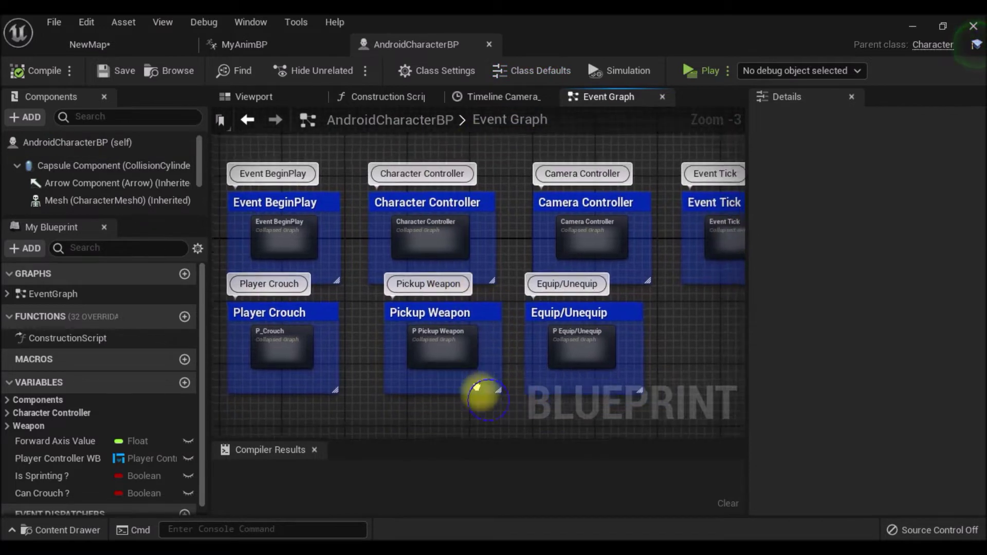
right_drag(478, 393, 443, 392)
scroll(334, 342, up, 3)
double_click(359, 331)
Place a new Branch node below the existing Branch in the P Crouch graph.
scroll(599, 307, up, 1)
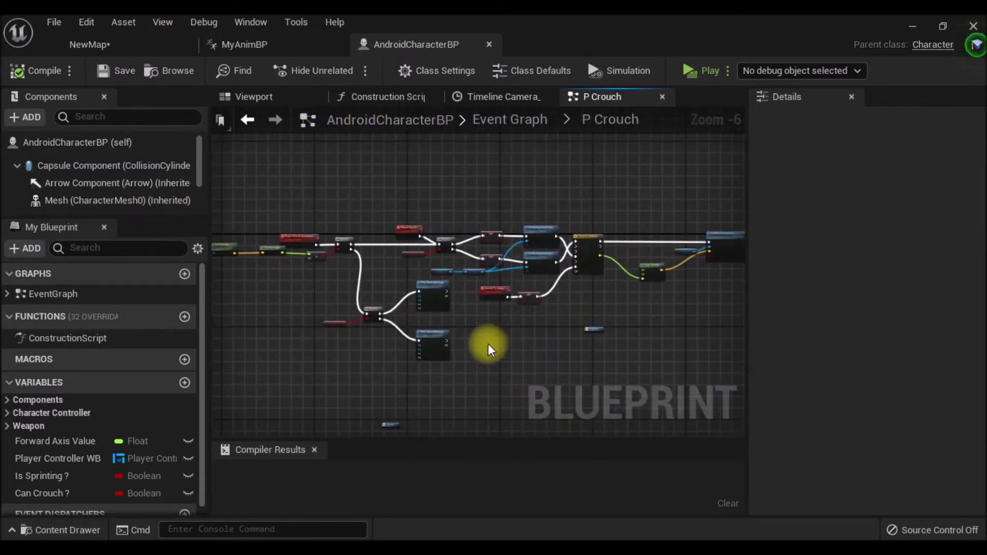
scroll(484, 346, up, 3)
right_drag(352, 335, 422, 298)
scroll(419, 306, down, 3)
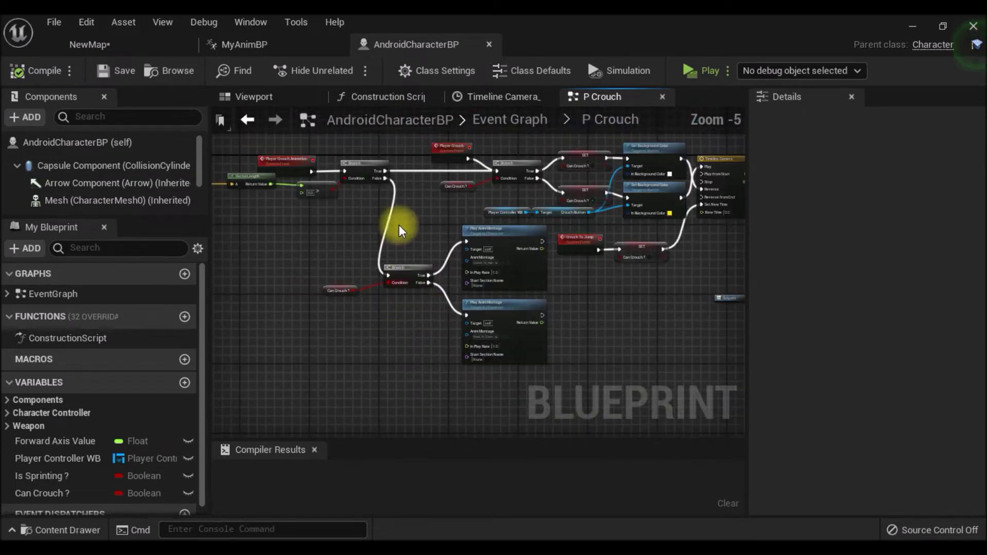
right_drag(396, 220, 456, 257)
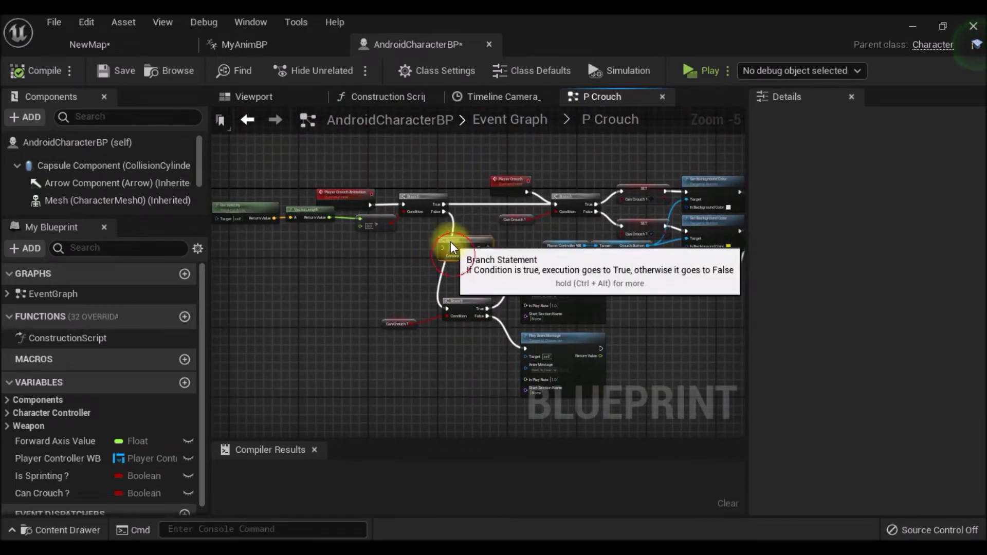
scroll(450, 242, up, 3)
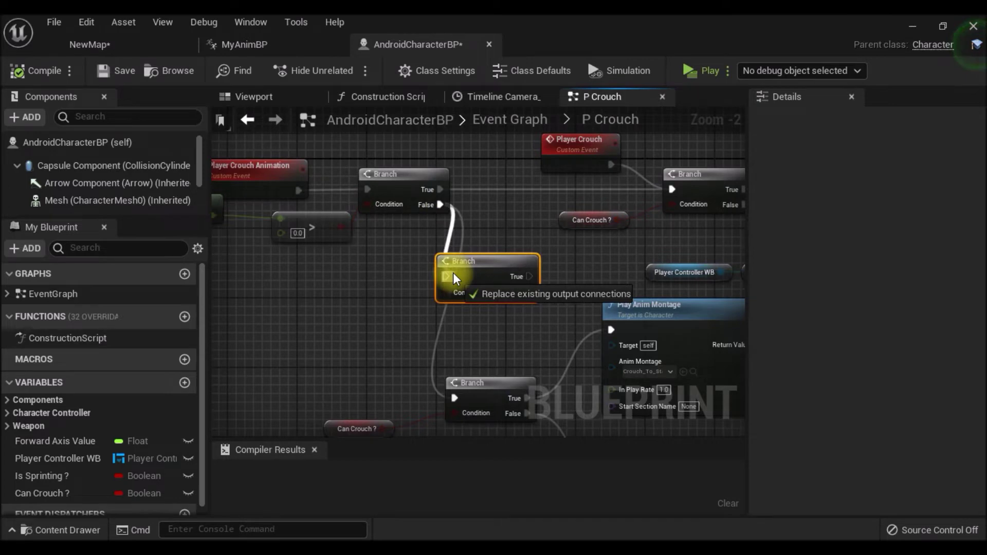
right_drag(513, 306, 411, 223)
drag(411, 224, 392, 371)
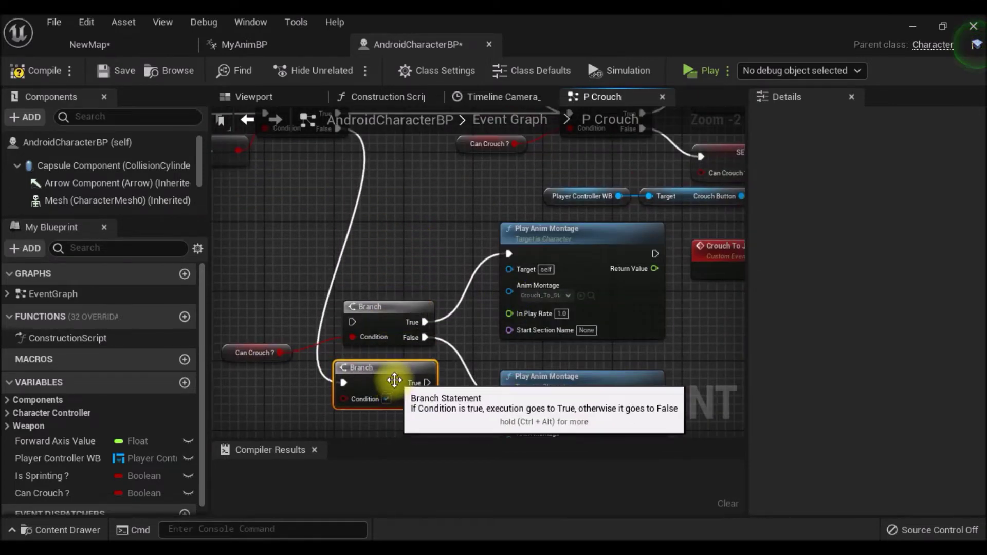
scroll(392, 371, down, 2)
right_drag(392, 371, 425, 282)
Move the new Branch above Can Crouch and wire its False output into the Can Crouch branch.
drag(483, 225, 362, 230)
drag(488, 248, 596, 331)
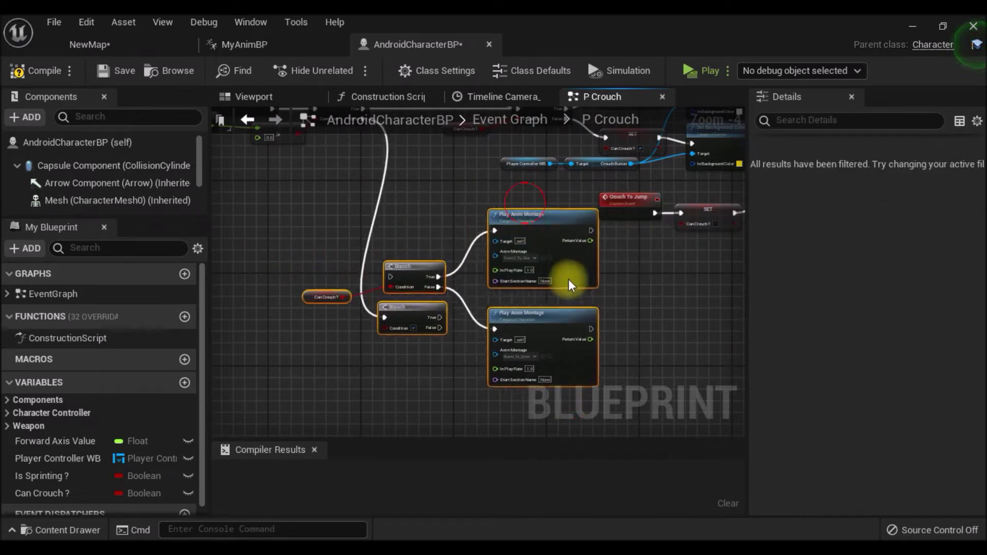
click(529, 308)
right_drag(529, 308, 508, 357)
drag(504, 374, 420, 292)
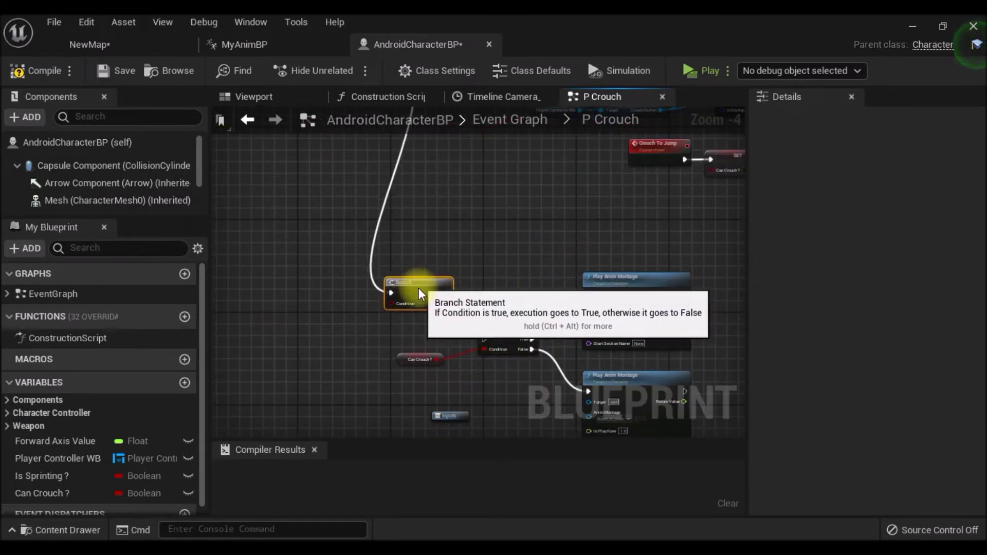
drag(420, 294, 430, 379)
scroll(468, 341, up, 5)
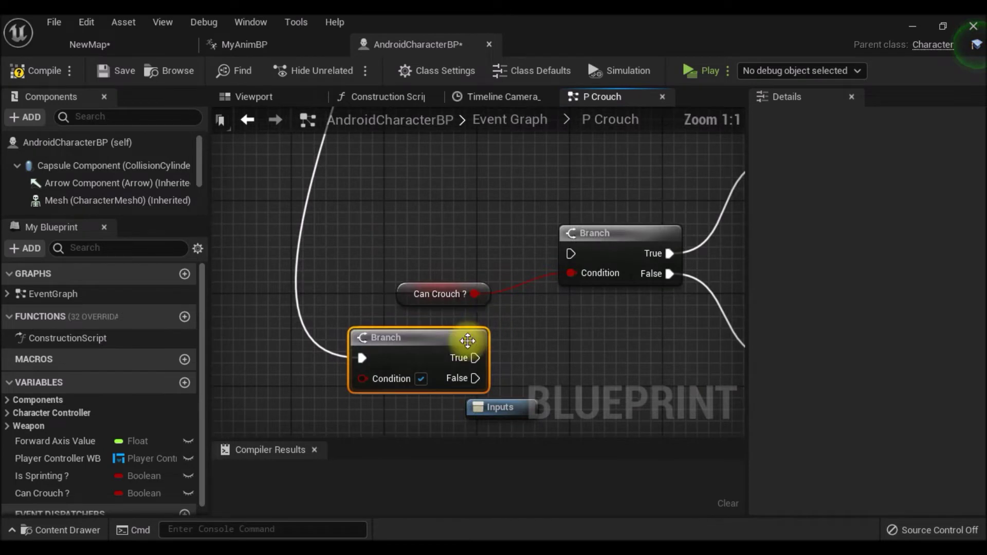
drag(467, 341, 491, 202)
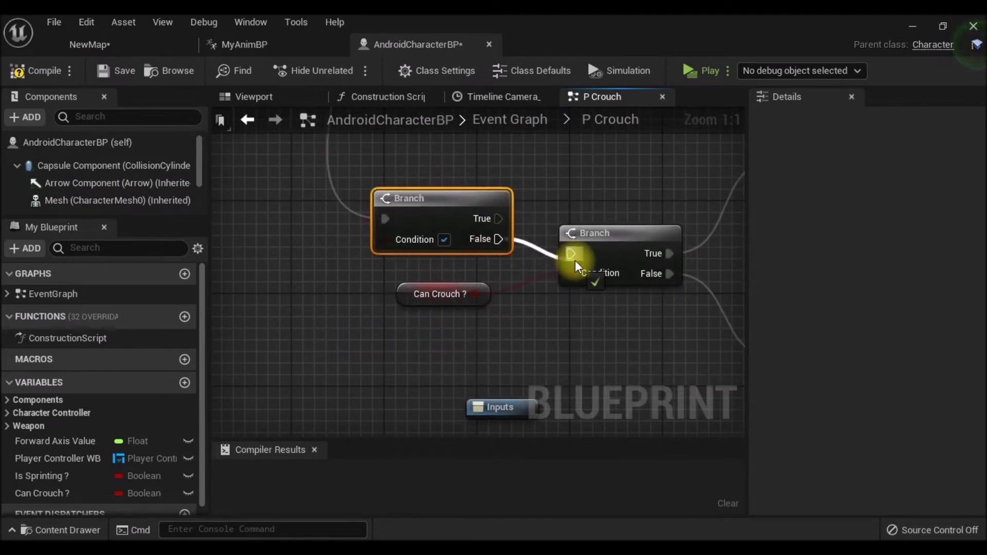
right_drag(535, 270, 553, 326)
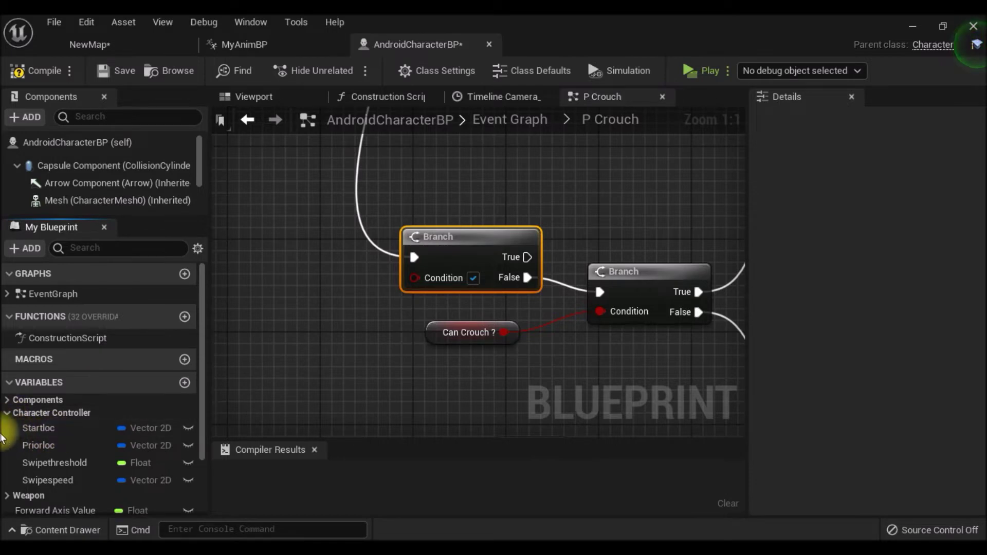
Plug Equip/Unequip B into the new Branch's Condition and shift the Can Crouch nodes down.
scroll(61, 442, down, 1)
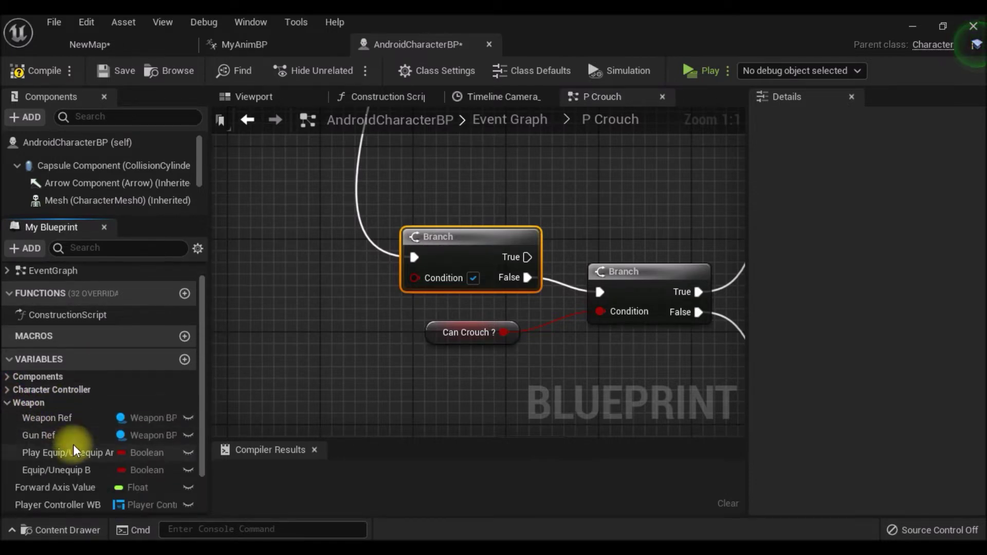
mouse_move(60, 472)
mouse_down()
mouse_move(411, 312)
mouse_move(414, 278)
mouse_up()
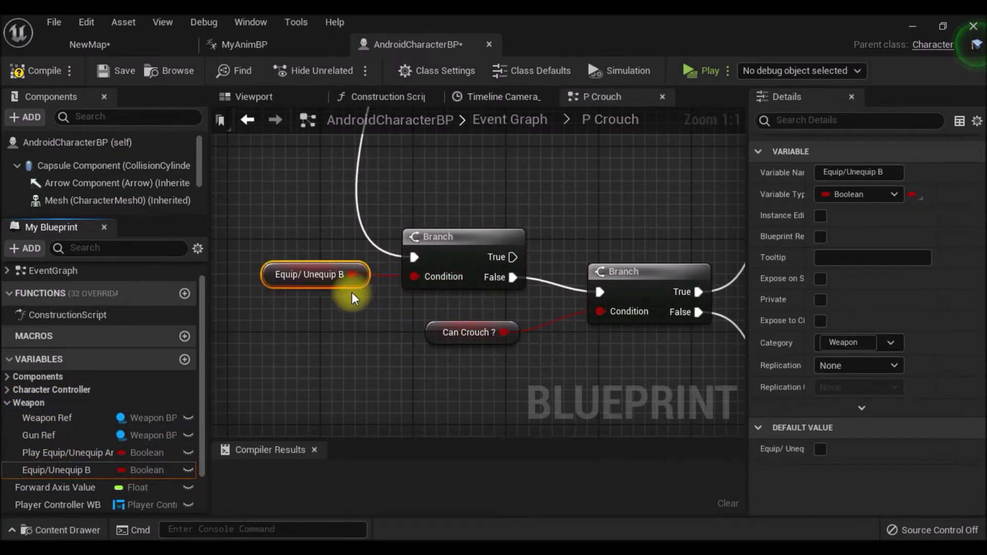
scroll(362, 342, down, 2)
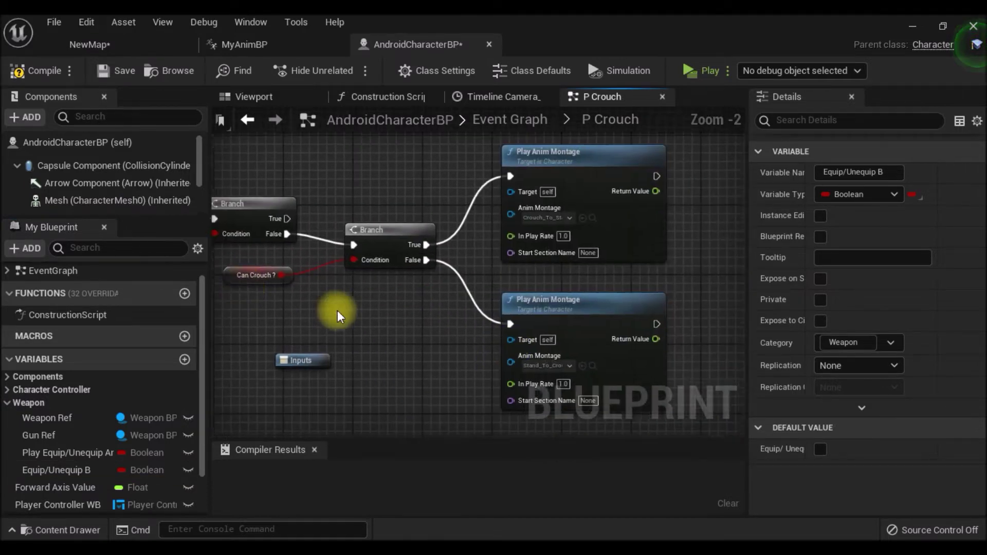
scroll(335, 309, down, 2)
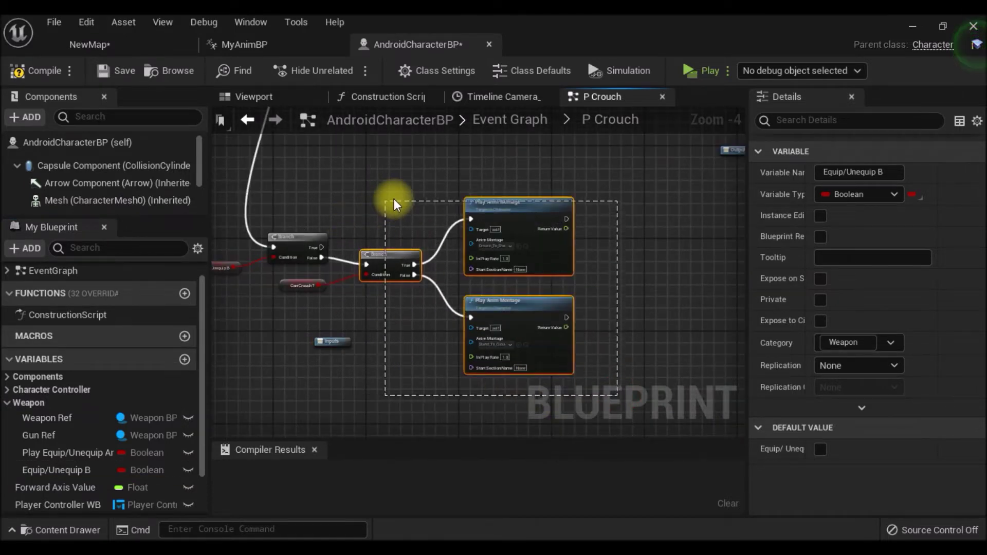
drag(396, 204, 395, 202)
drag(391, 258, 391, 275)
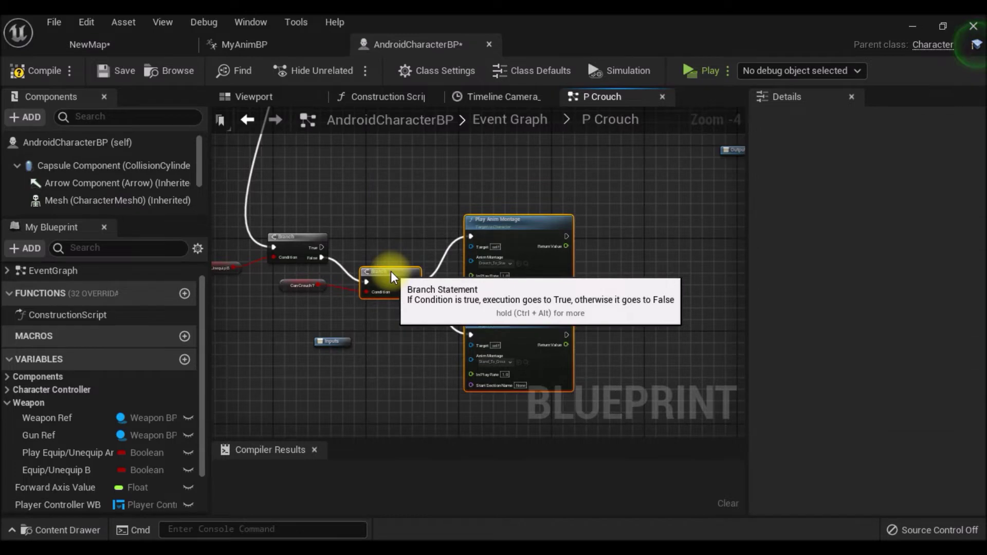
drag(287, 288, 293, 313)
Duplicate the Branch and Can Crouch ? getter and move the copy above the chain.
scroll(326, 341, up, 2)
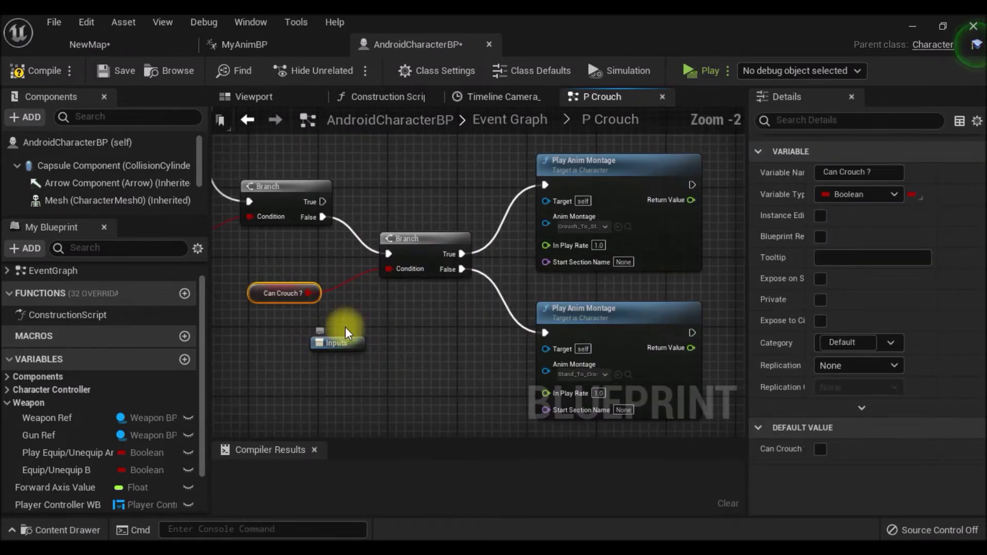
scroll(506, 359, down, 2)
scroll(506, 360, down, 1)
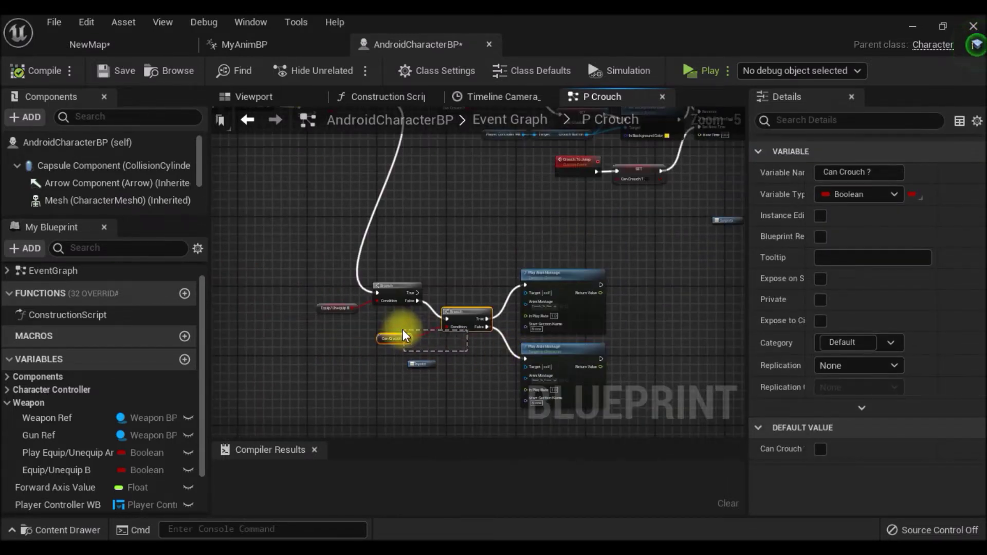
drag(403, 335, 458, 325)
right_click(465, 319)
click(558, 279)
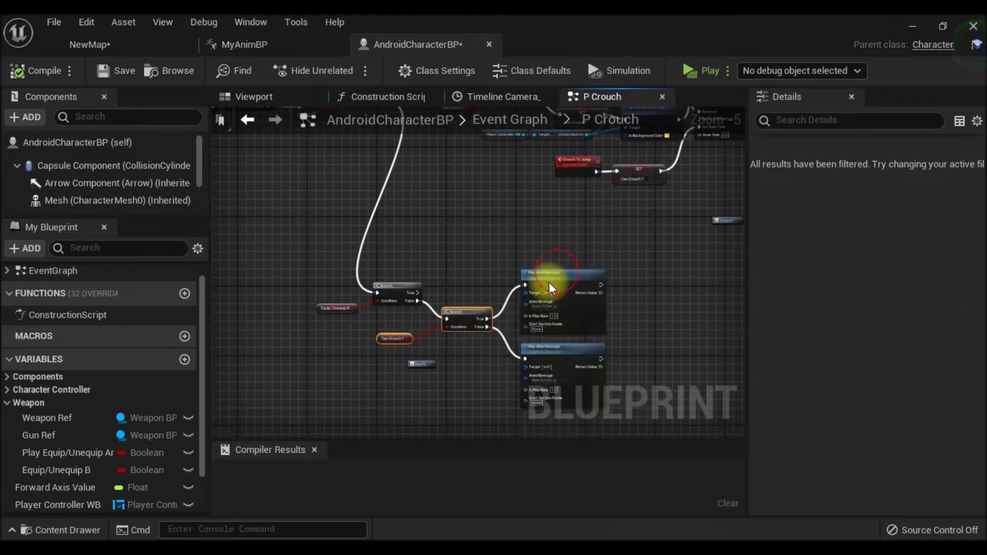
drag(506, 329, 476, 241)
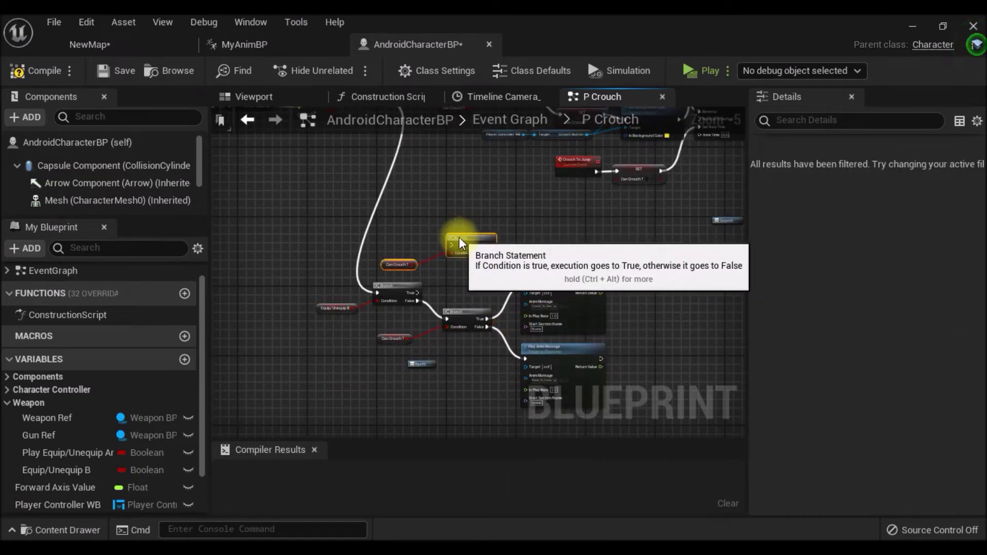
Rearrange the Branches, Can Crouch? getters and montage nodes to make room above.
drag(459, 244, 455, 295)
scroll(455, 295, up, 3)
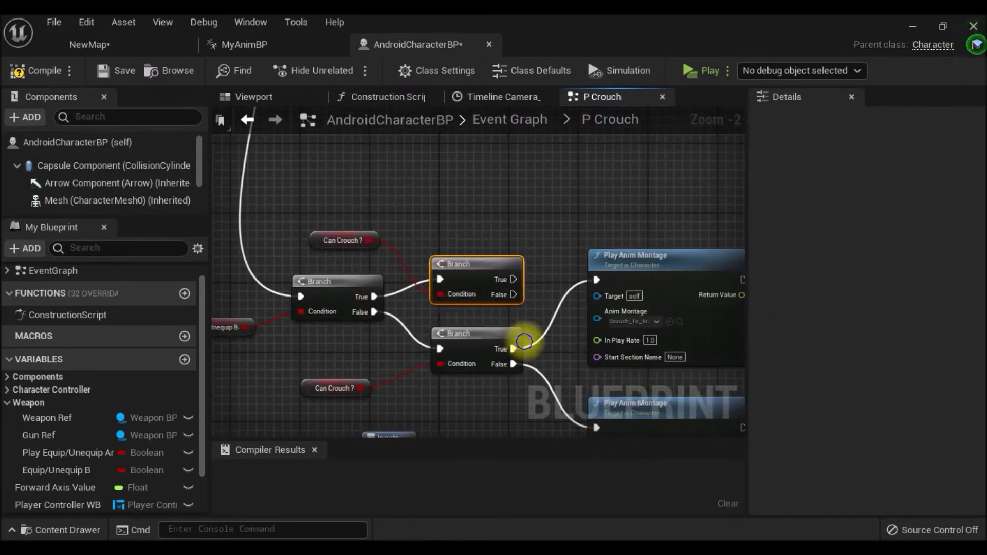
scroll(524, 345, down, 2)
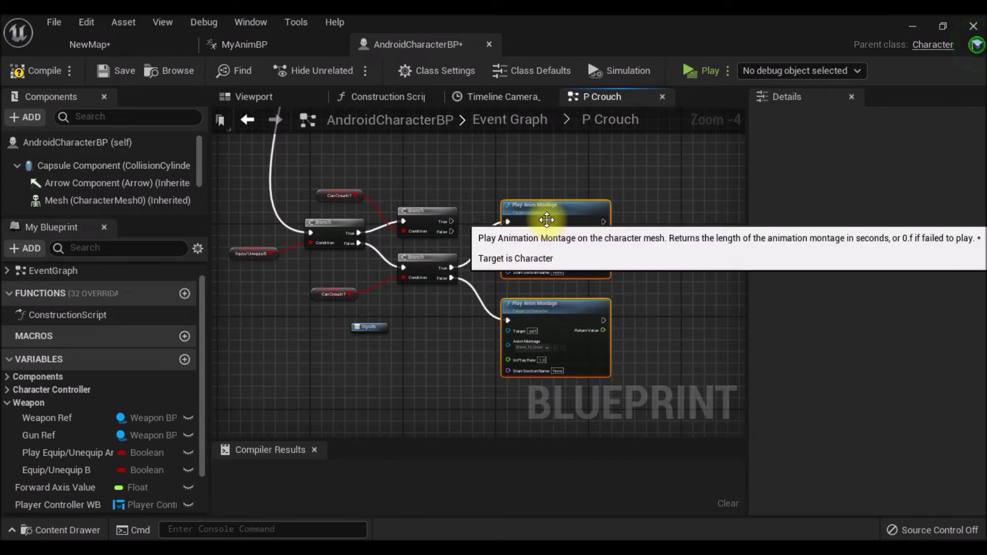
drag(546, 237, 559, 325)
drag(434, 275, 435, 354)
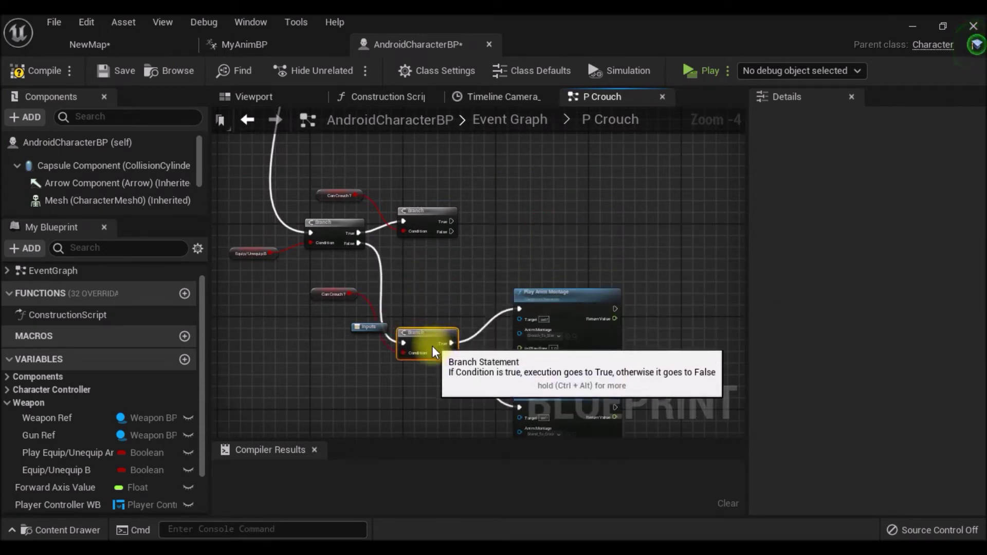
drag(321, 299, 326, 369)
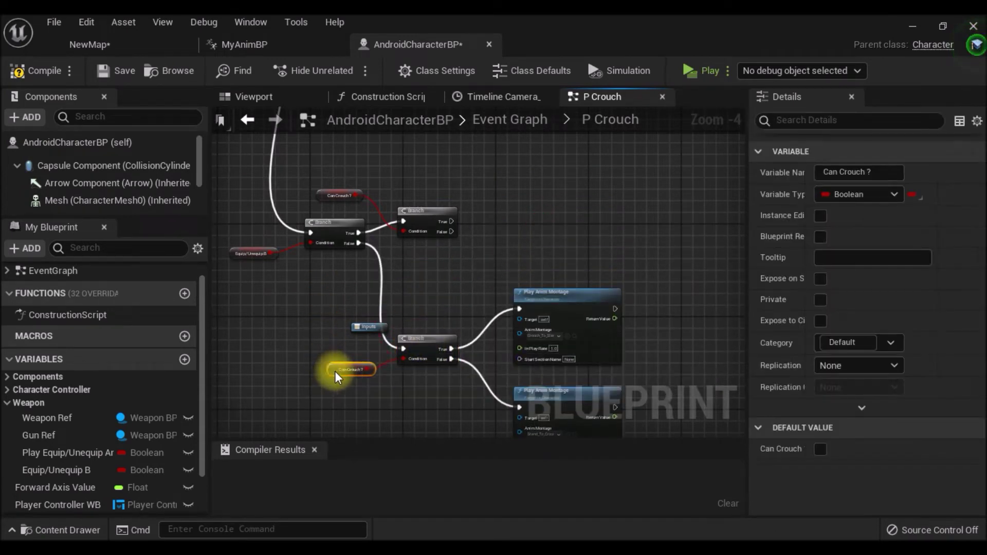
right_drag(450, 293, 459, 348)
ctrl+click(347, 251)
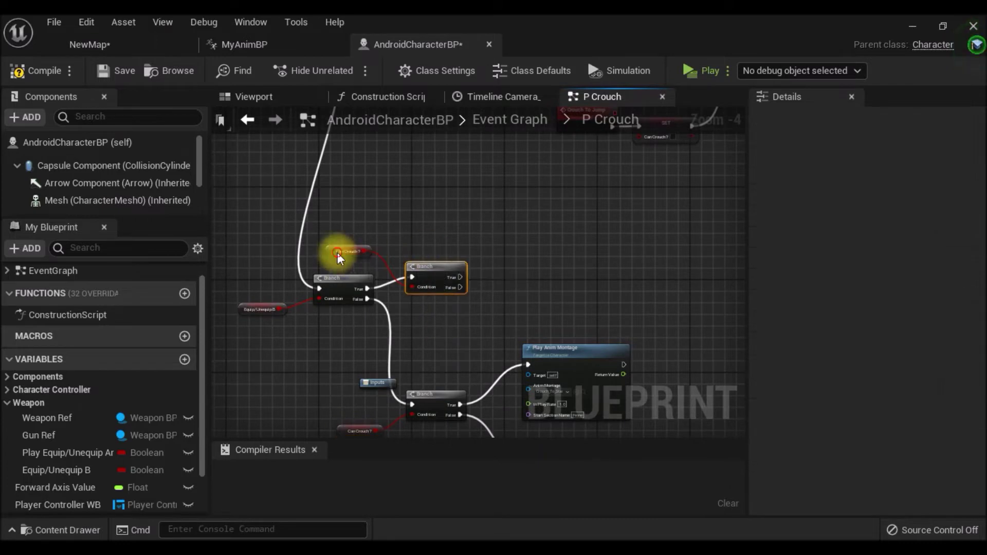
drag(433, 263, 446, 208)
click(562, 275)
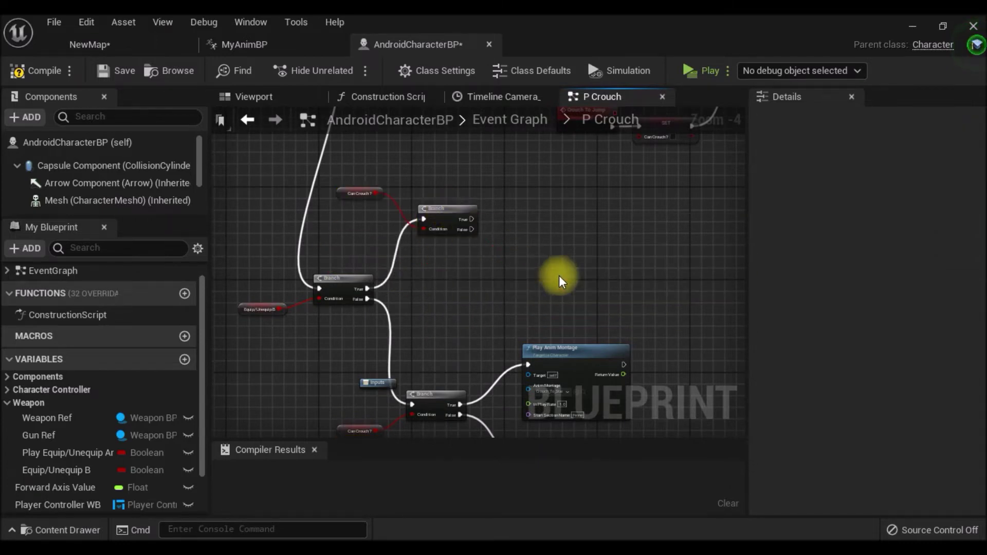
right_drag(562, 275, 477, 169)
Duplicate both Play Anim Montage nodes beside the upper Branch and wire its False output to the stand montage.
drag(486, 266, 488, 270)
right_click(488, 281)
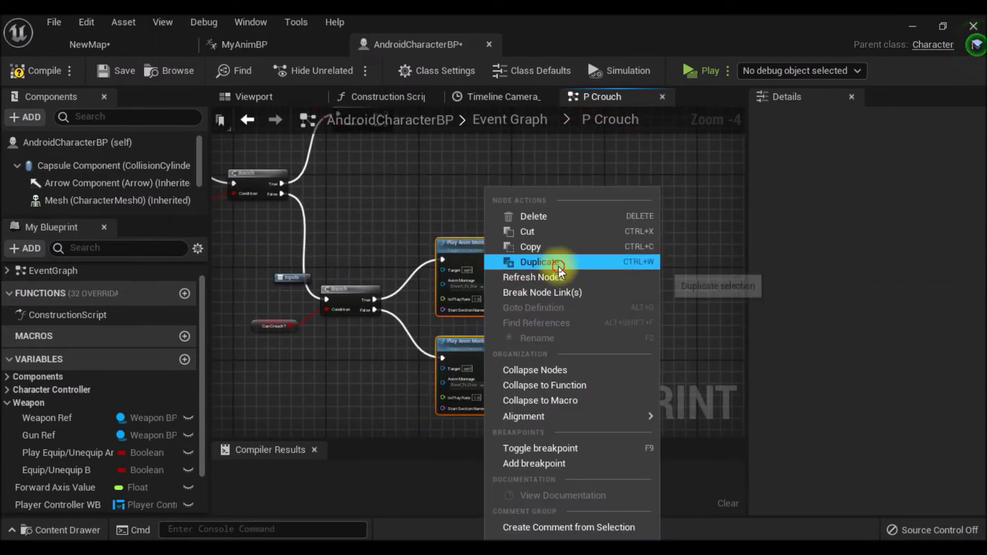
click(560, 271)
drag(584, 291, 518, 242)
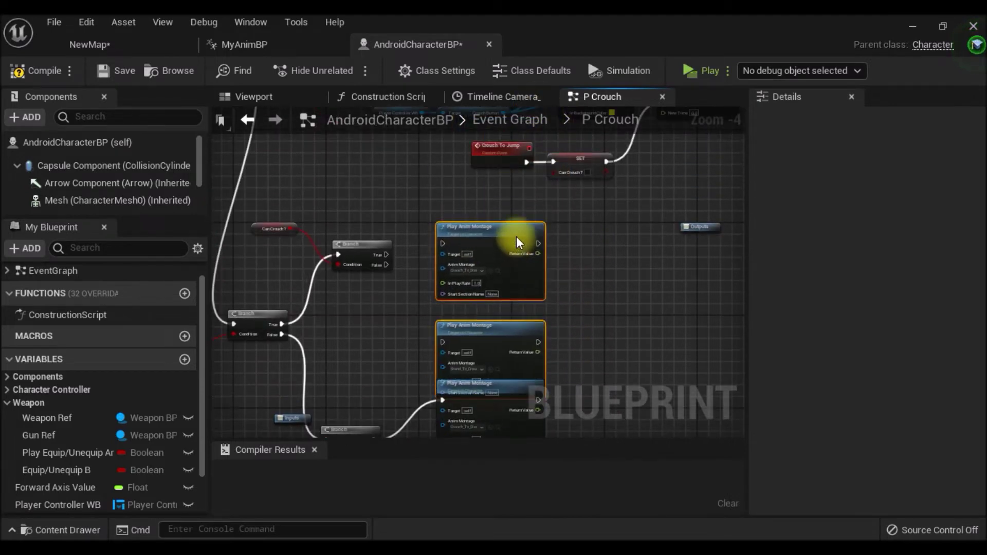
scroll(403, 257, up, 2)
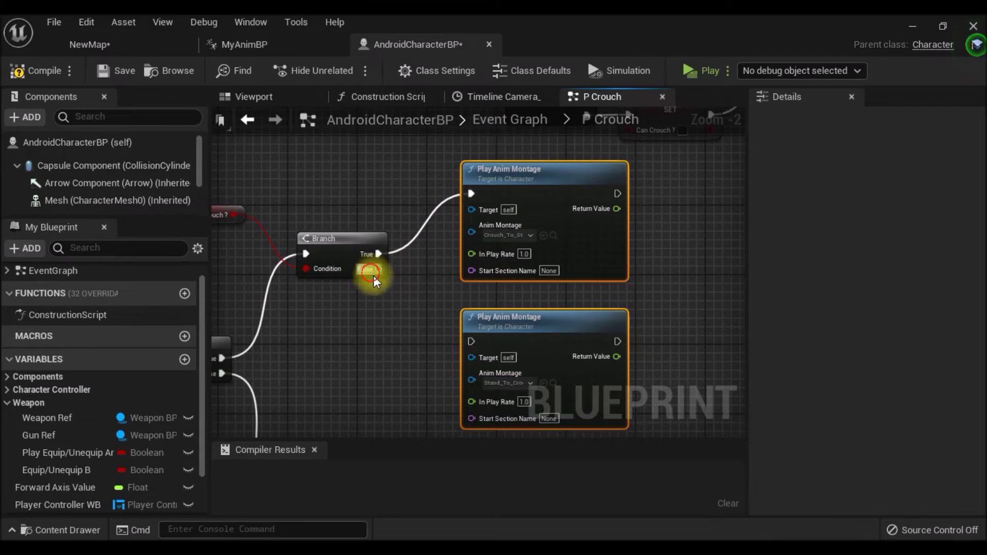
drag(371, 272, 471, 341)
mouse_move(472, 341)
right_down()
mouse_move(519, 351)
mouse_move(474, 364)
right_up()
click(119, 51)
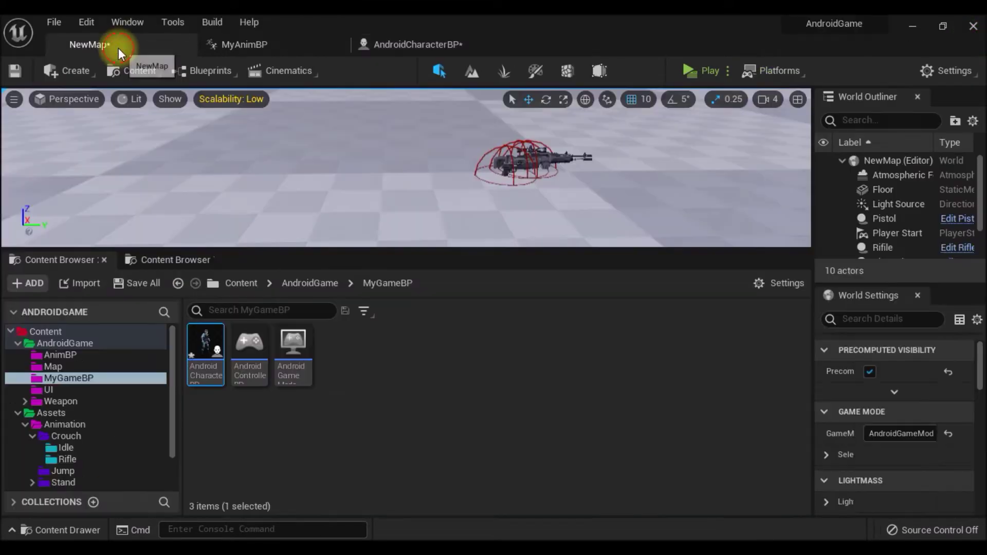
Preview the Rifle_Crouch_To_Stand animation from the Crouch Rifle folder.
click(341, 417)
scroll(88, 449, down, 2)
click(86, 436)
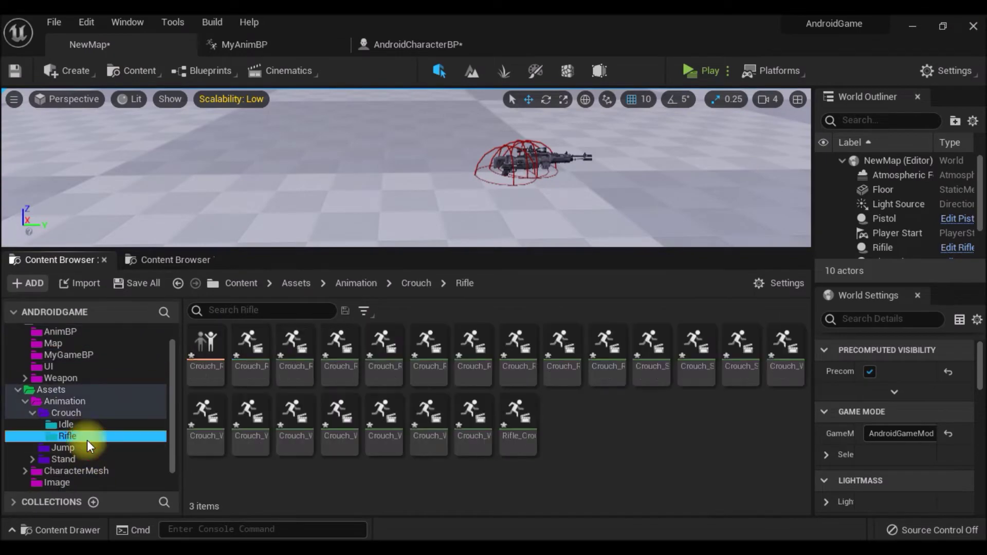
double_click(514, 431)
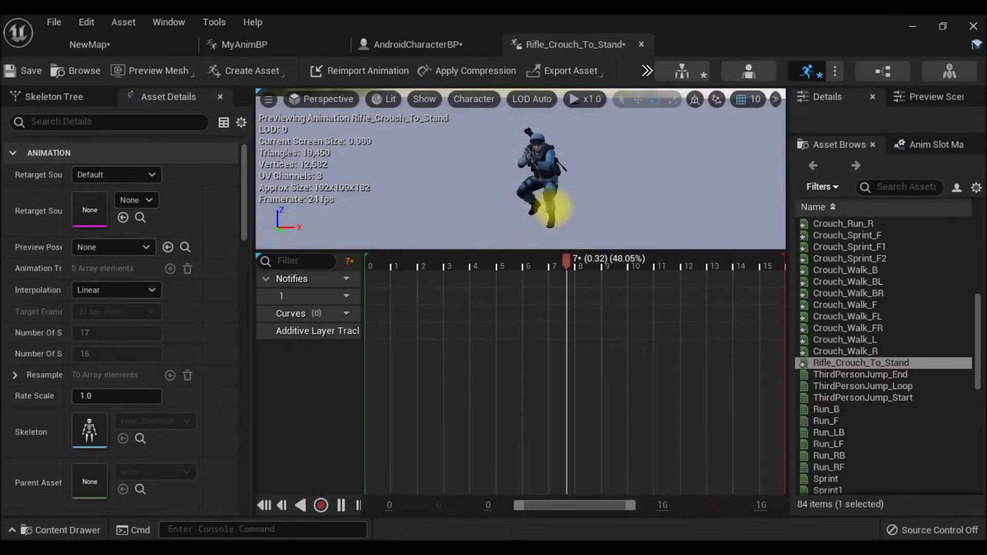
mouse_move(555, 208)
mouse_down()
mouse_move(556, 196)
mouse_move(594, 205)
mouse_move(555, 210)
mouse_up()
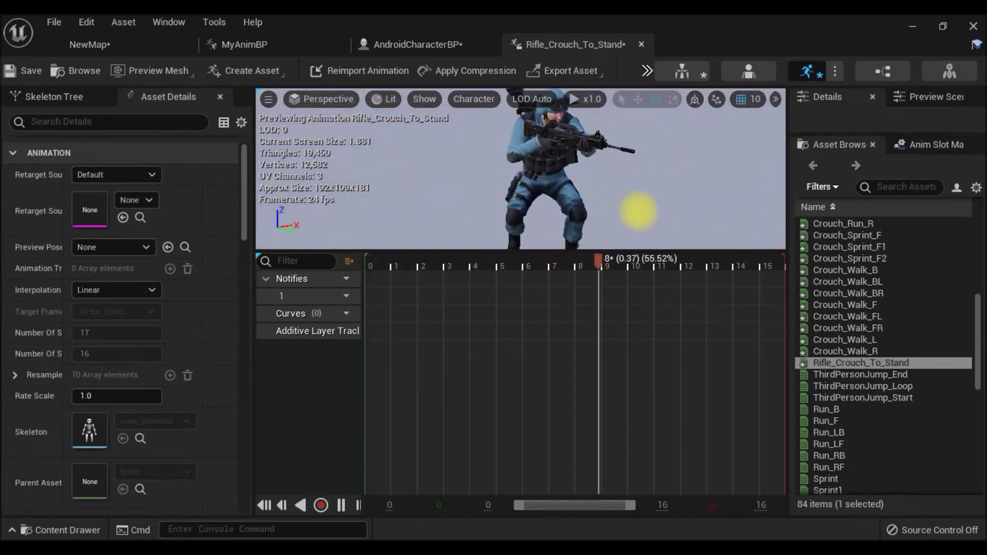
click(125, 45)
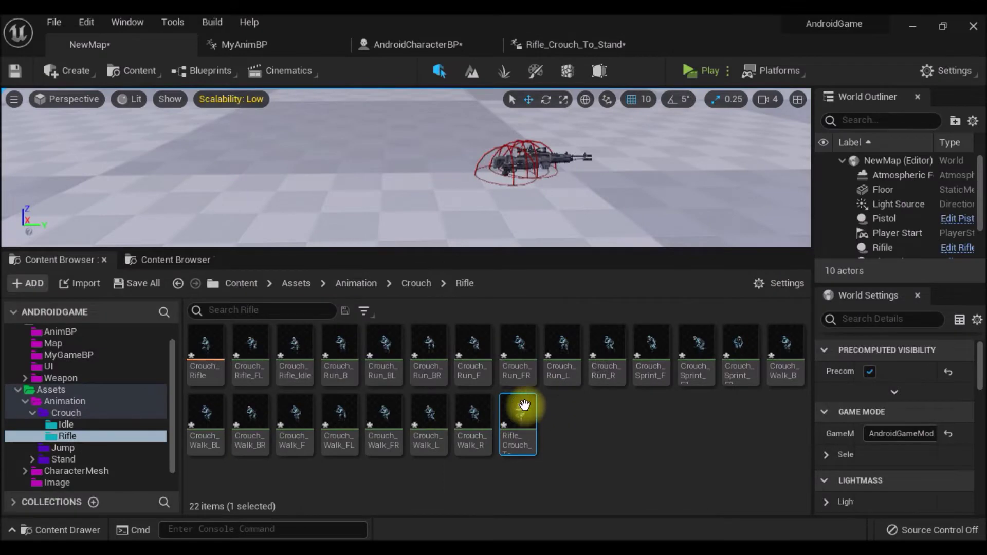
Duplicate Rifle_Crouch_To_Stand, name the copy Stand_To_Crouch, and open it.
right_click(518, 409)
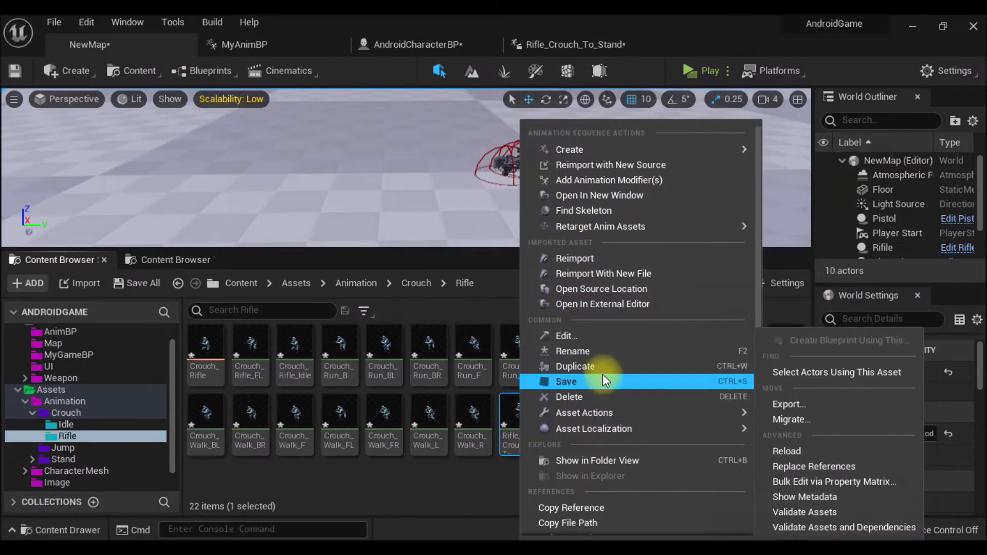
click(601, 367)
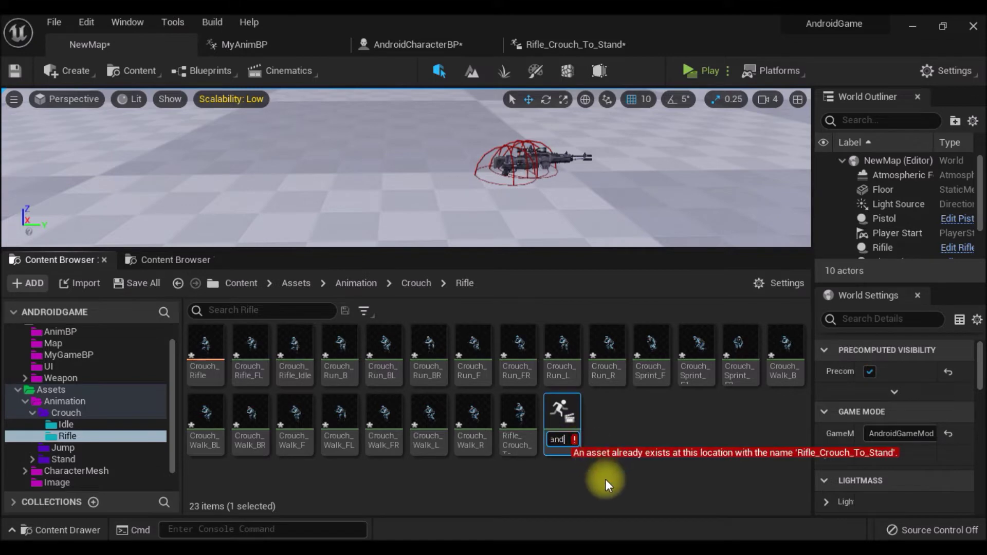
key(Home)
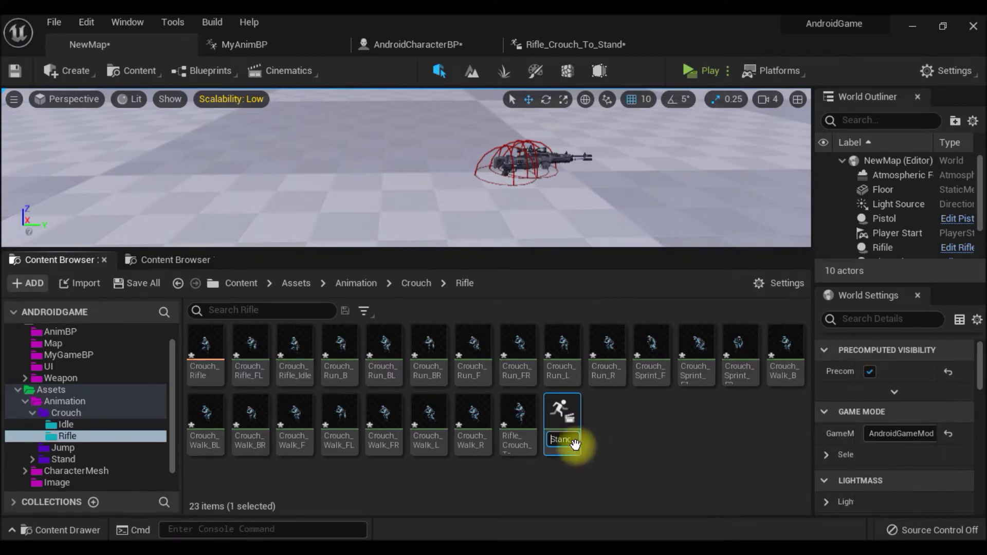
key(End)
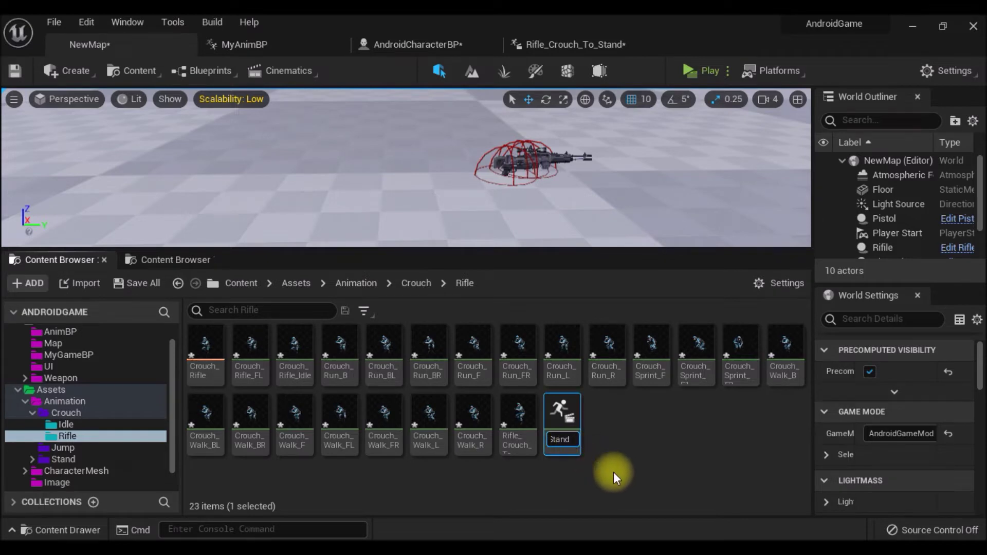
text(_)
text(t)
key(BackSpace)
text(T)
text(o_)
text(C)
text(rouch)
key(Return)
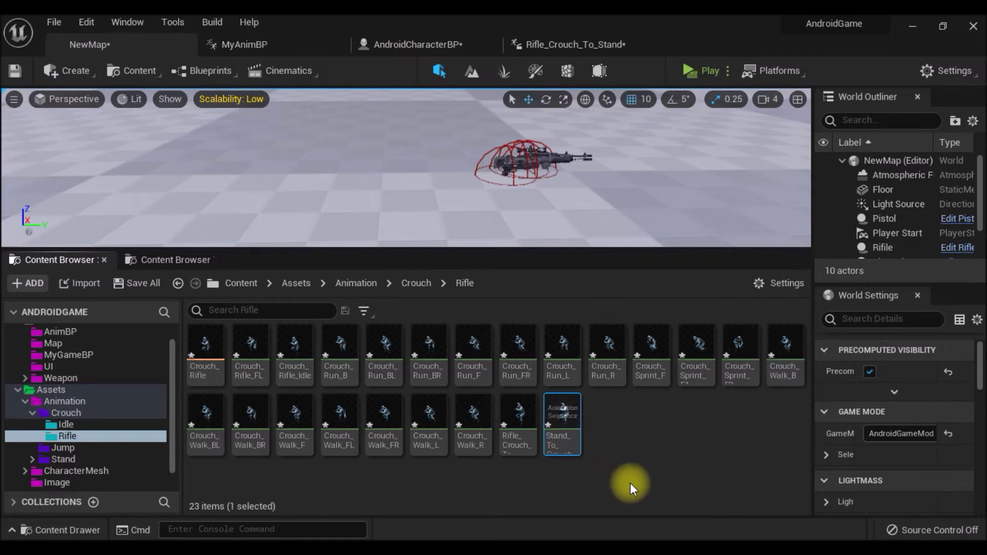
double_click(573, 431)
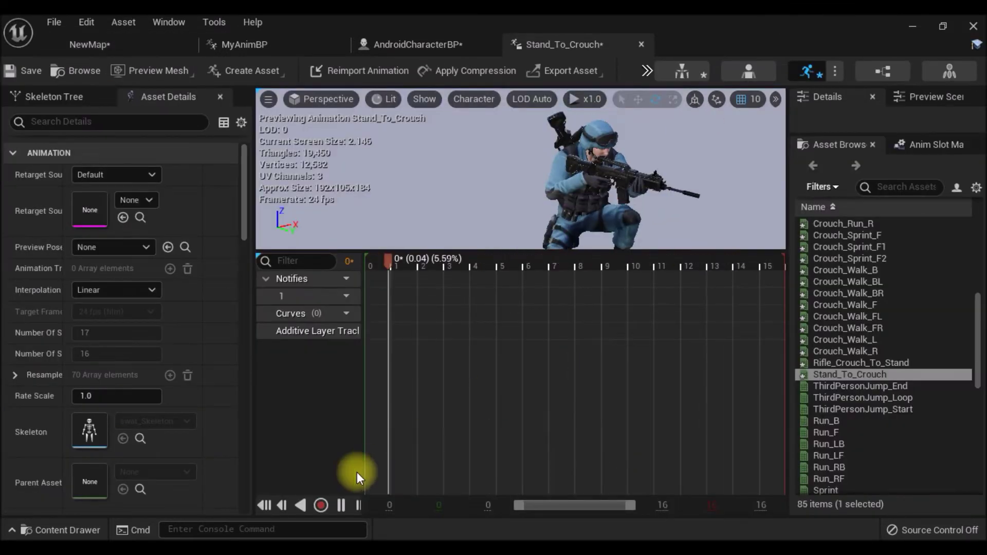
Preview Stand_To_Crouch playing in reverse, then select it together with Rifle_Crouch_To_Stand.
click(342, 505)
text(-1)
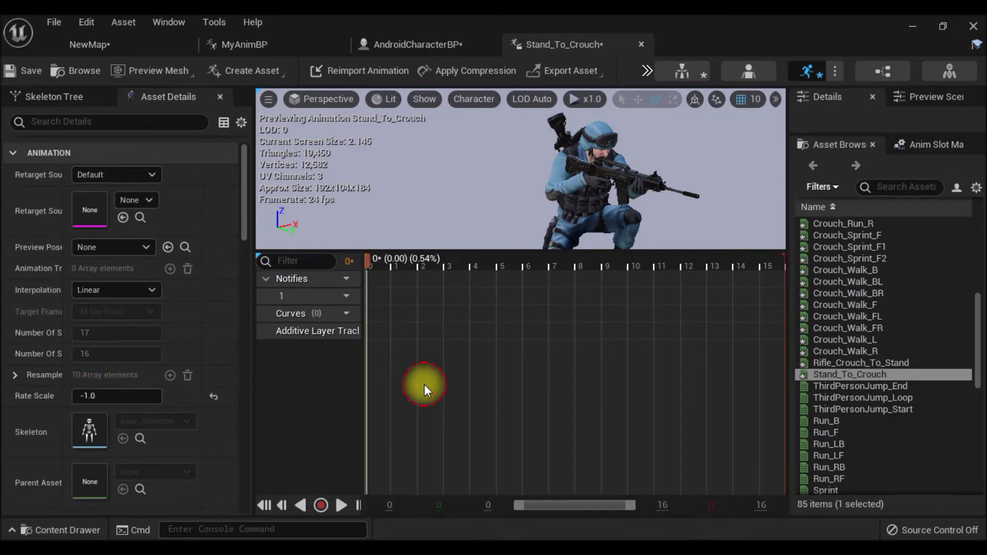
click(342, 503)
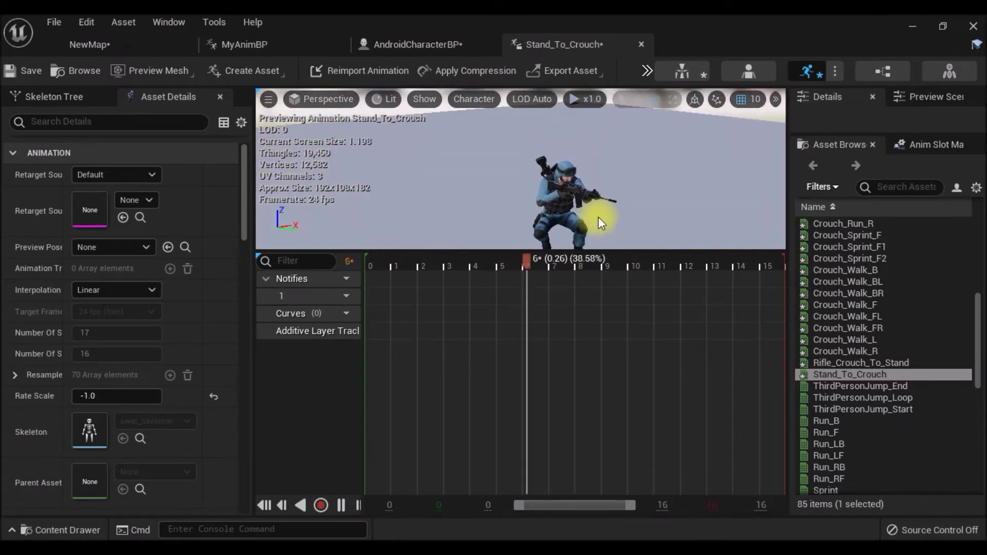
click(131, 44)
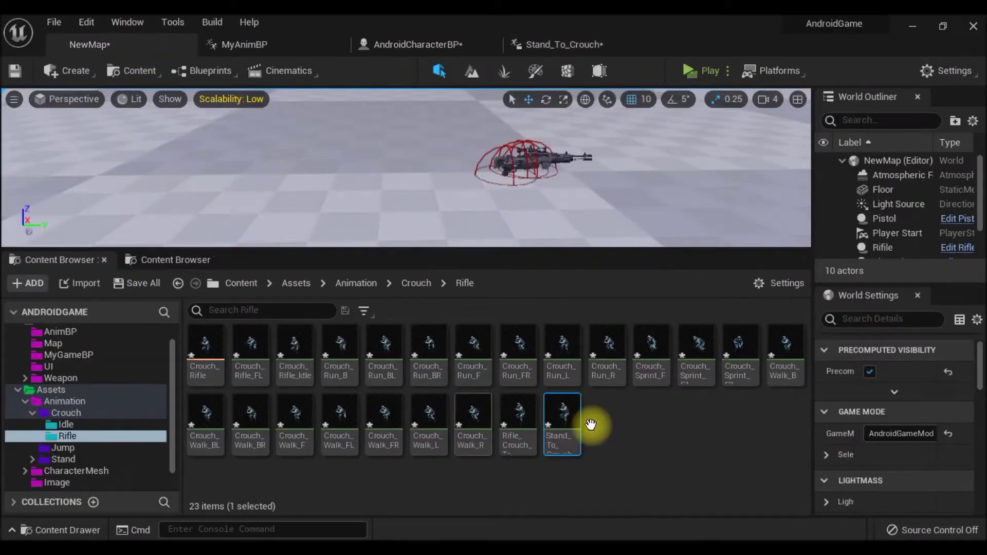
click(532, 433)
ctrl+click(566, 439)
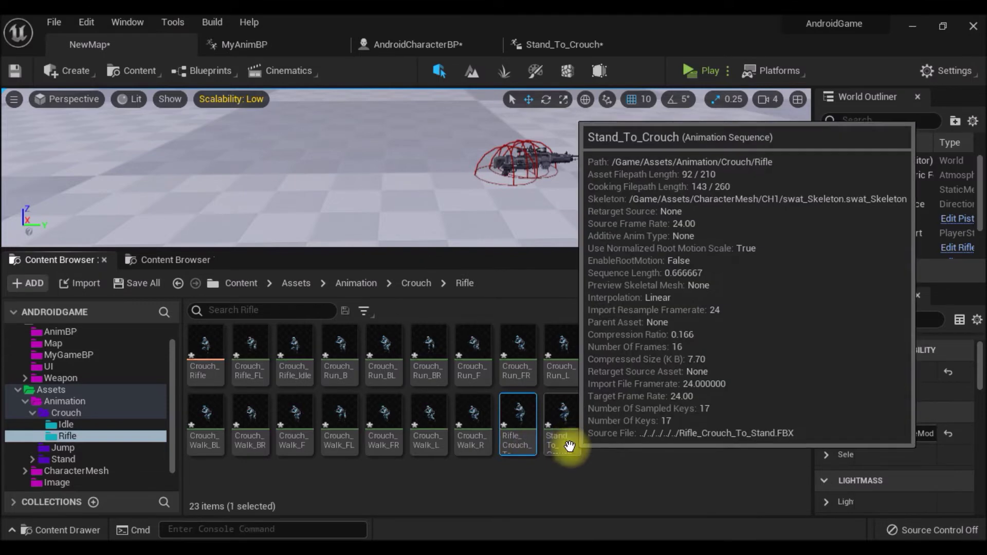
right_click(566, 439)
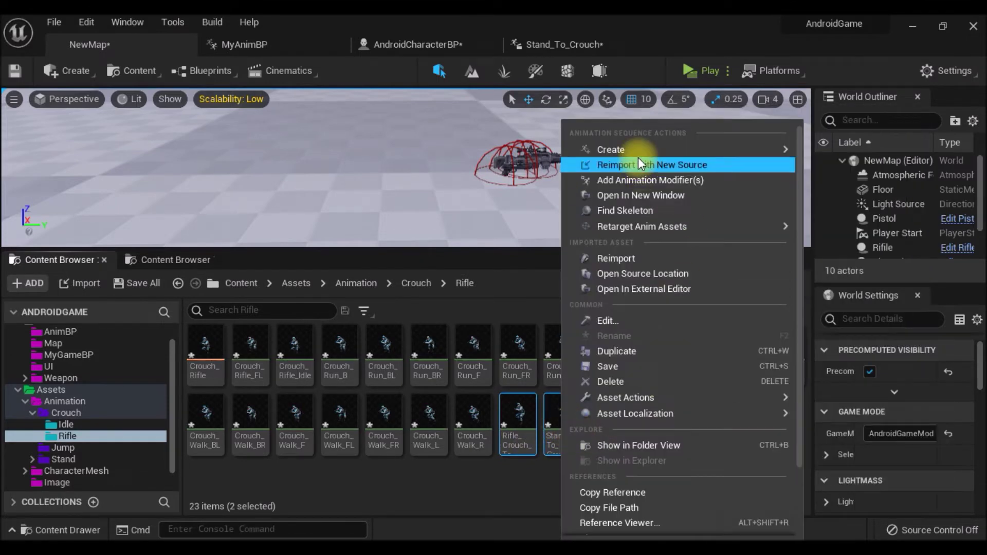
Create montages from both animations and add a Crouch/Uncrouch notify to Rifle_Crouch_To_Stand_Montage.
click(880, 169)
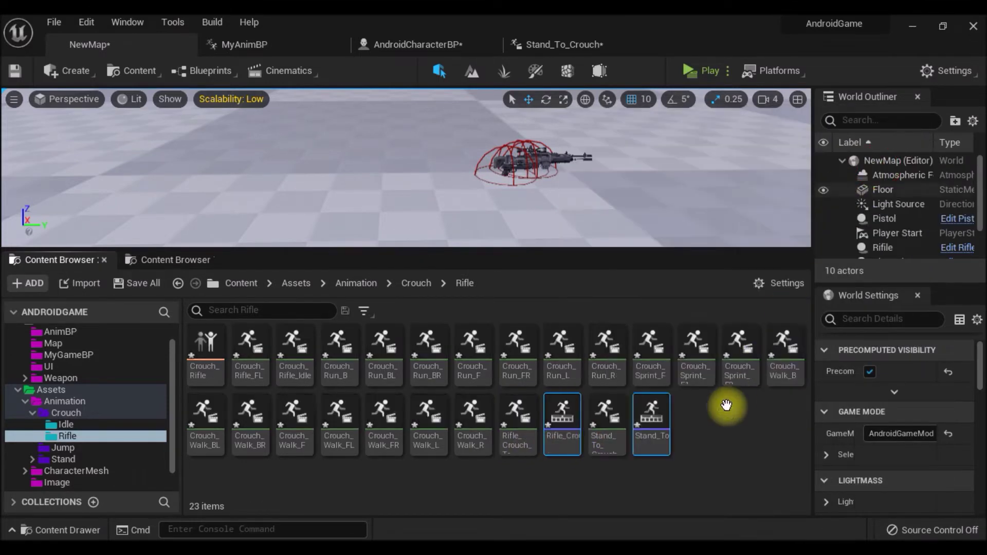
click(721, 446)
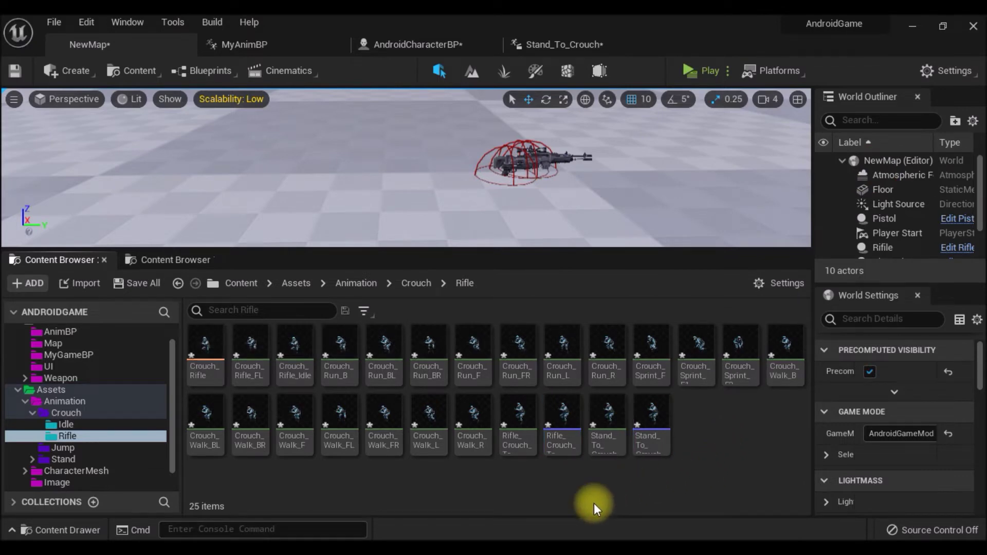
double_click(560, 431)
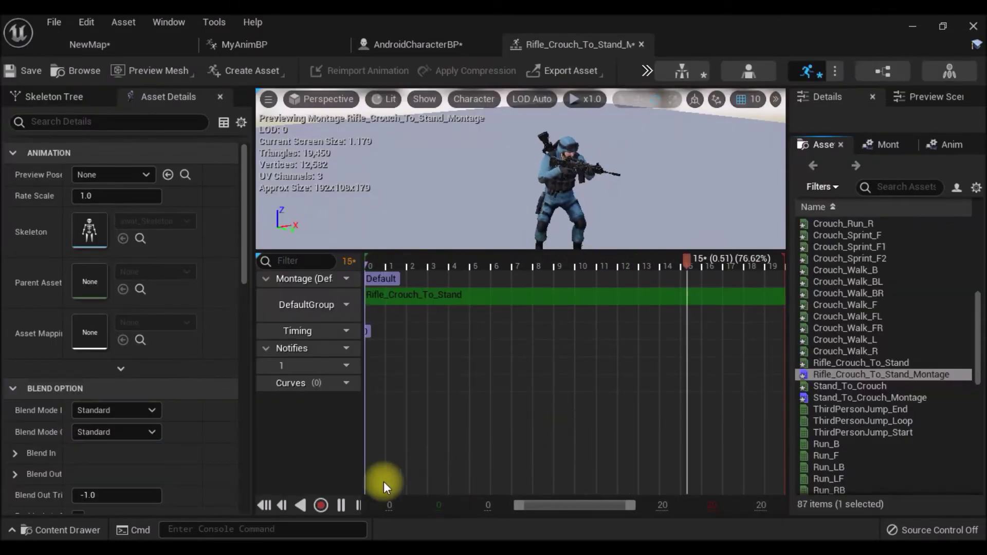
click(341, 506)
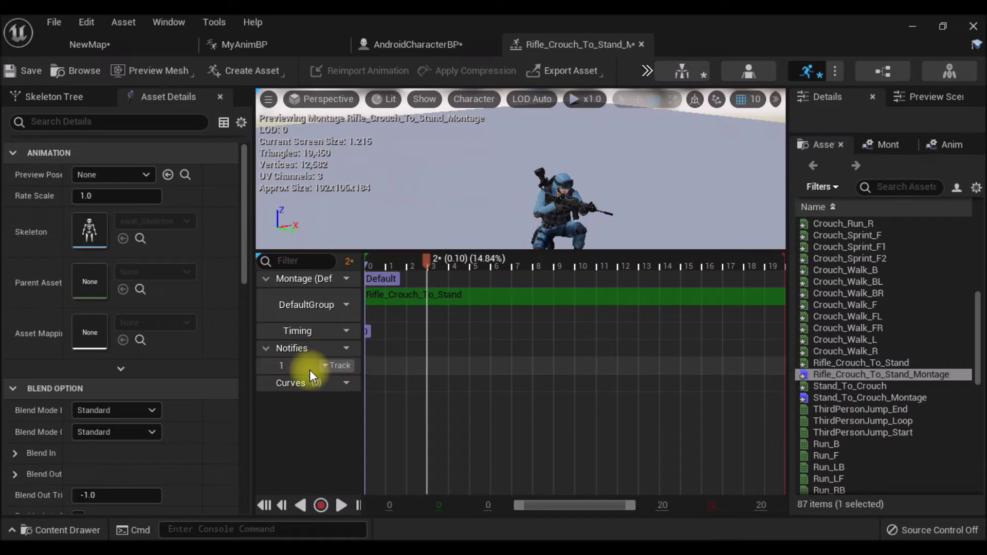
right_click(574, 368)
mouse_move(614, 398)
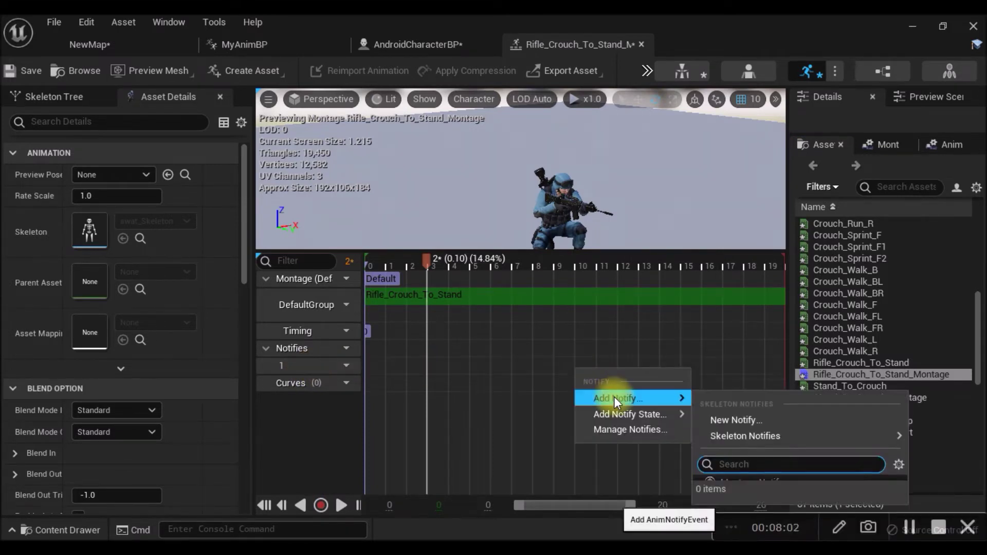
mouse_move(729, 356)
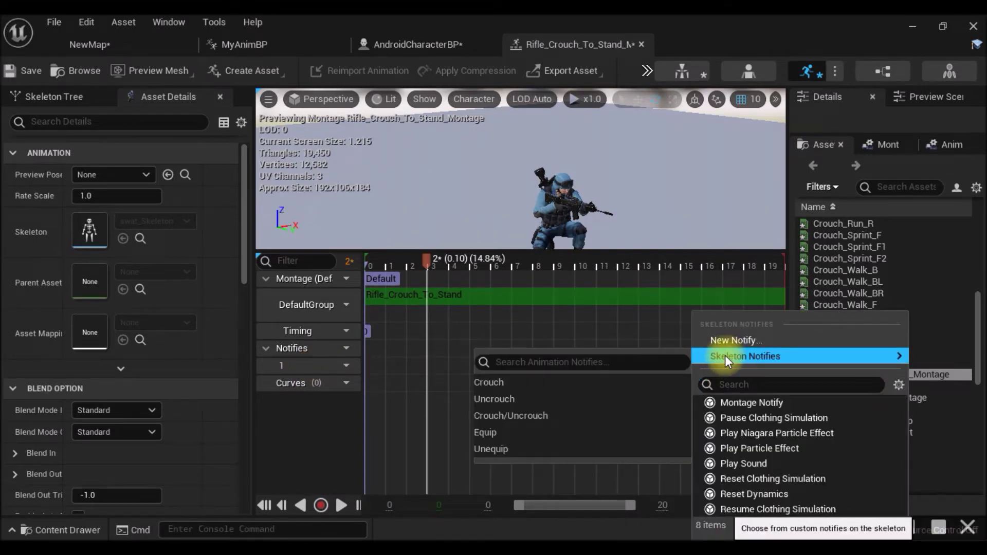
mouse_move(581, 415)
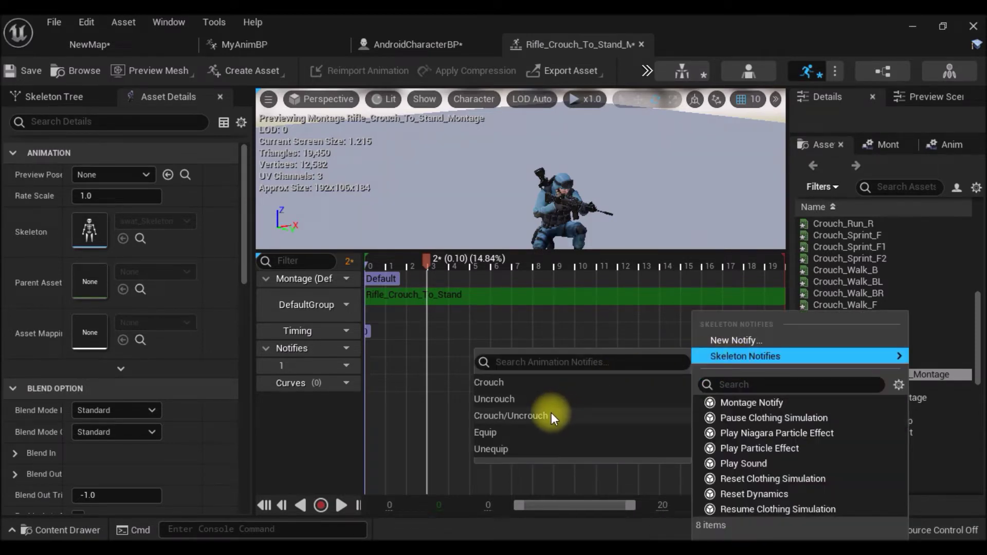
click(549, 413)
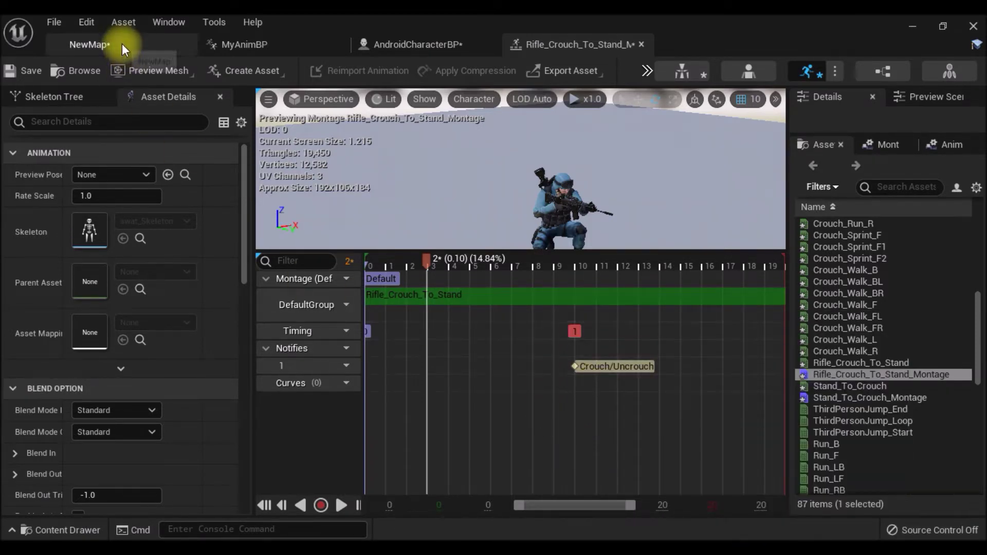
Add a Crouch/Uncrouch notify to Stand_To_Crouch_Montage at frame 14.
click(122, 44)
double_click(650, 414)
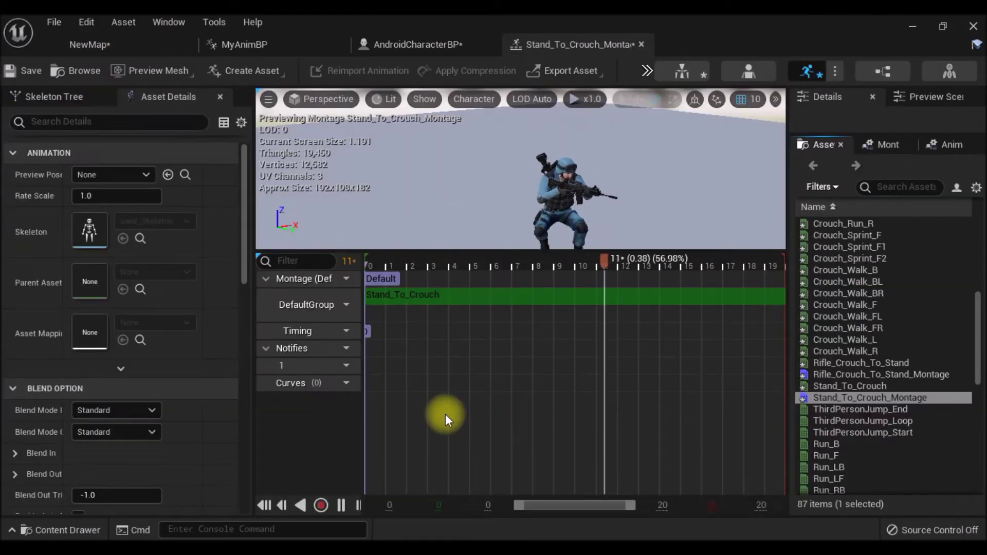
click(341, 506)
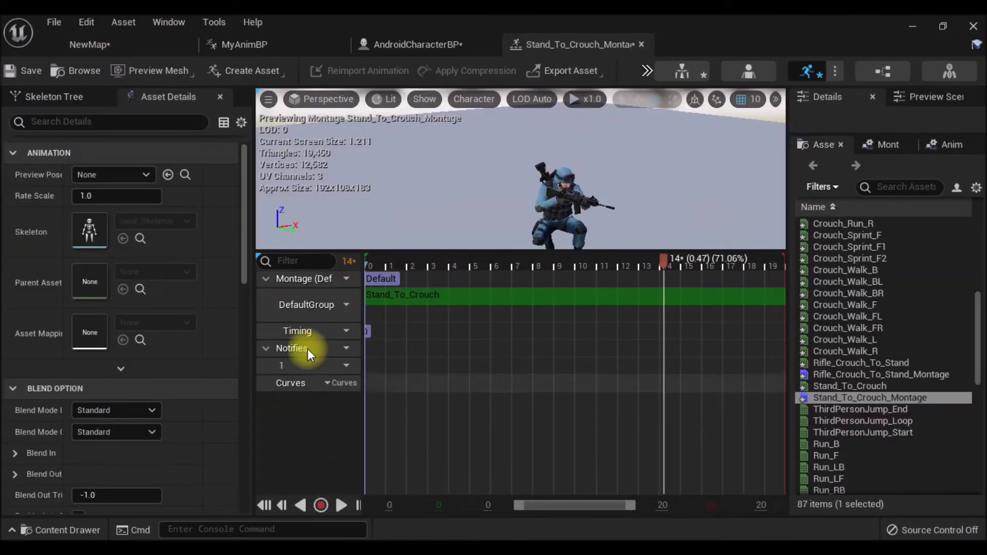
right_click(593, 366)
mouse_move(667, 393)
mouse_move(754, 358)
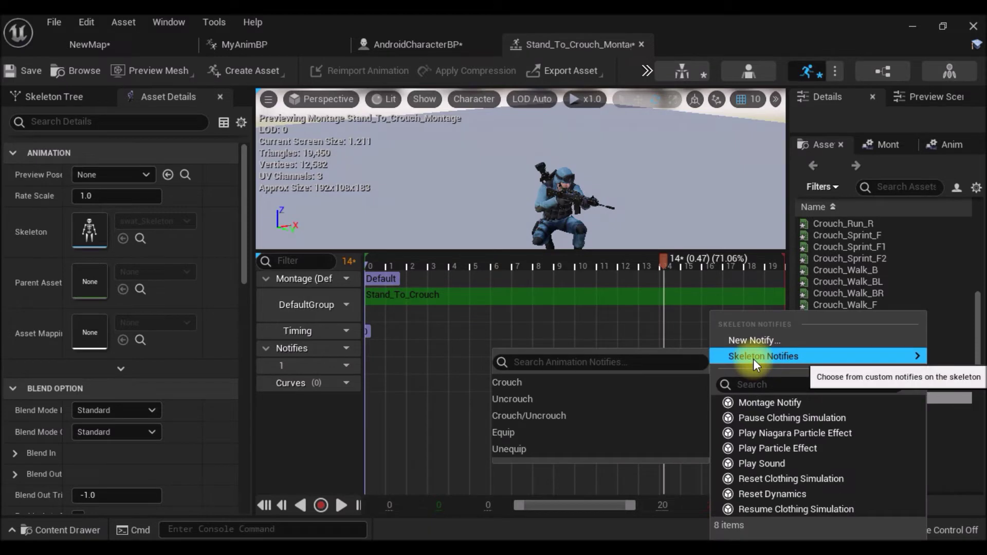
click(550, 415)
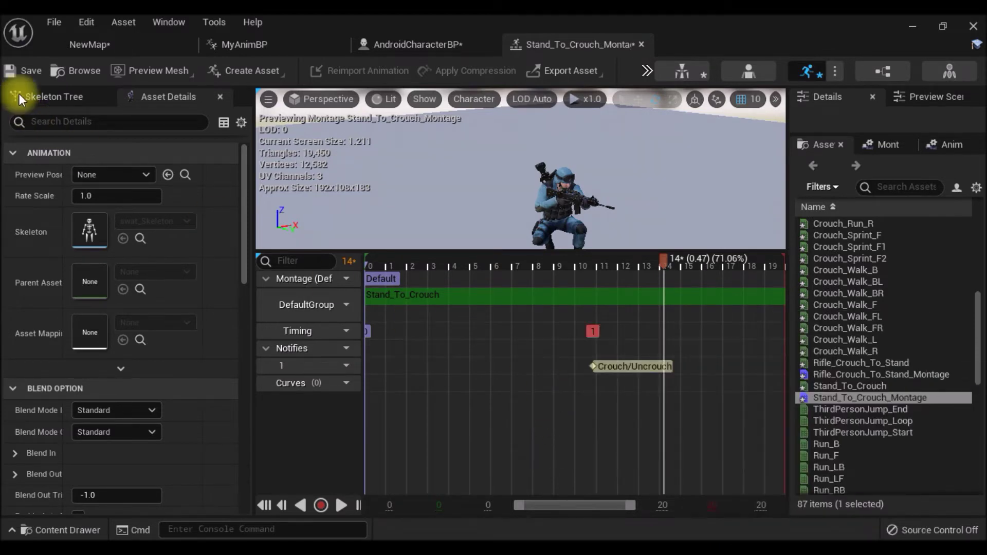
Save all modified assets.
click(83, 42)
click(153, 289)
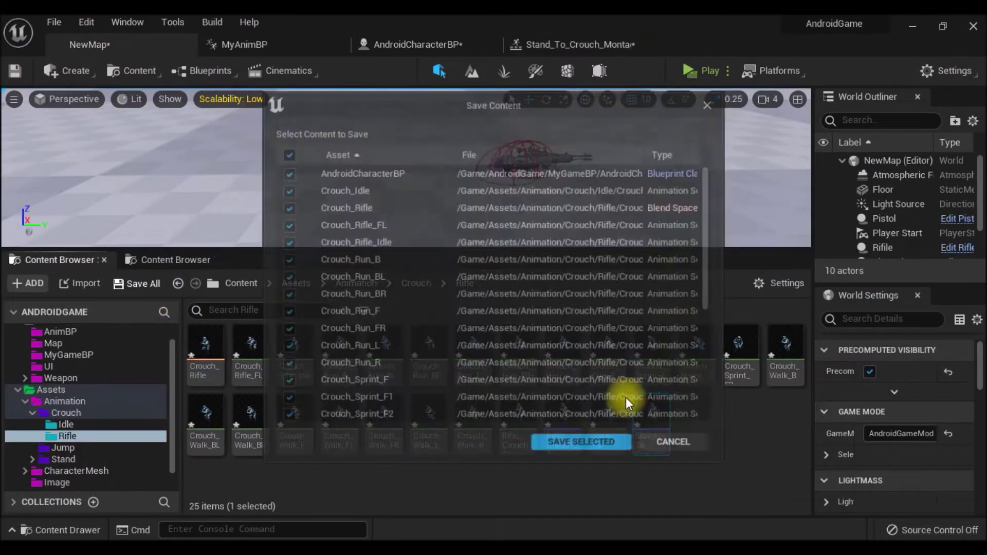
click(587, 441)
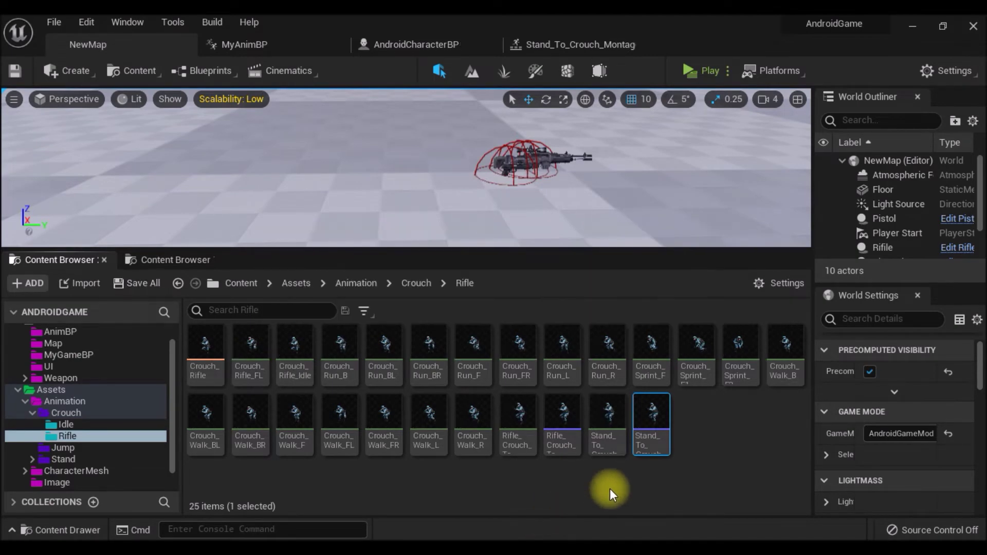
click(728, 436)
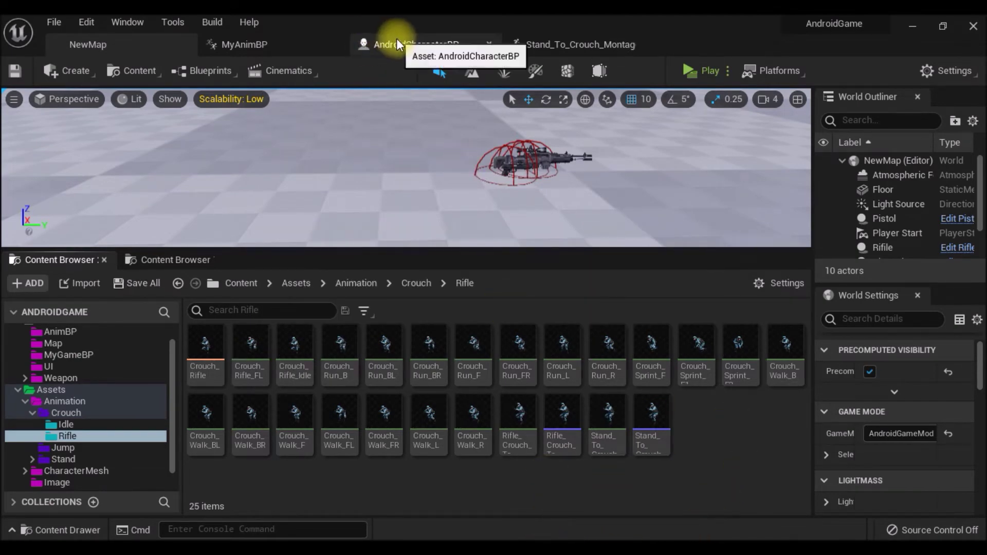
Set the first Play Anim Montage node's Anim Montage to Rifle_Crouch_To_Stand_Montage.
click(396, 43)
scroll(567, 255, up, 1)
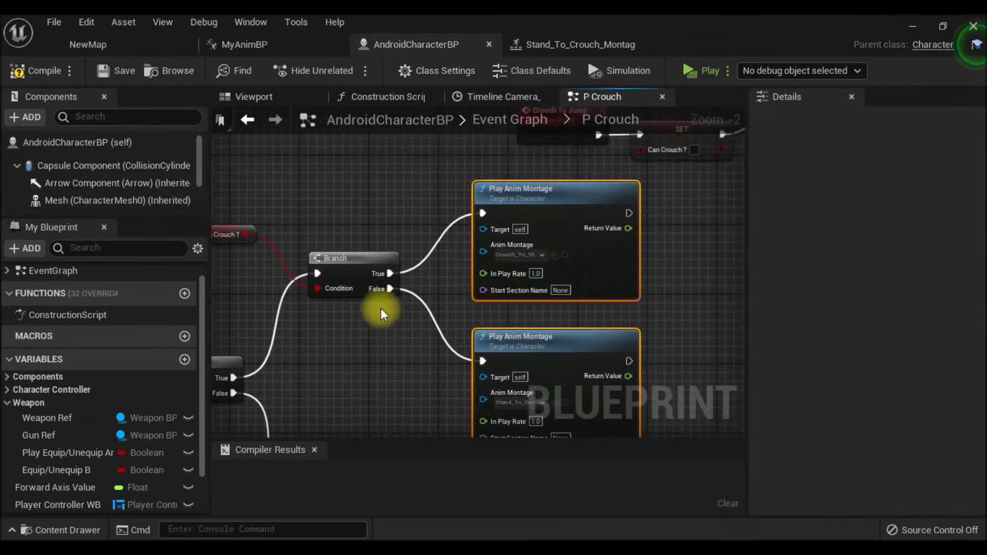
scroll(383, 329, up, 2)
right_drag(387, 357, 330, 358)
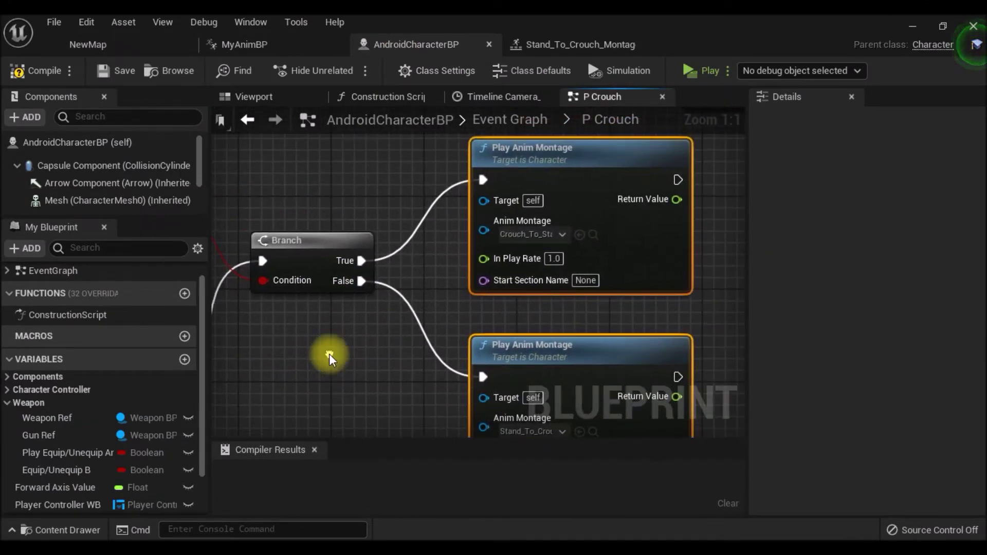
click(534, 235)
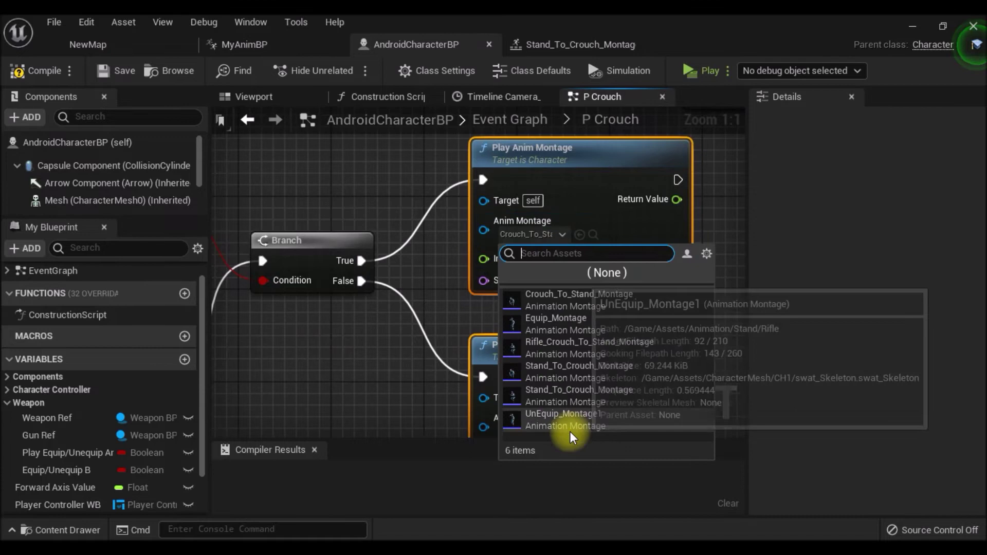
click(340, 386)
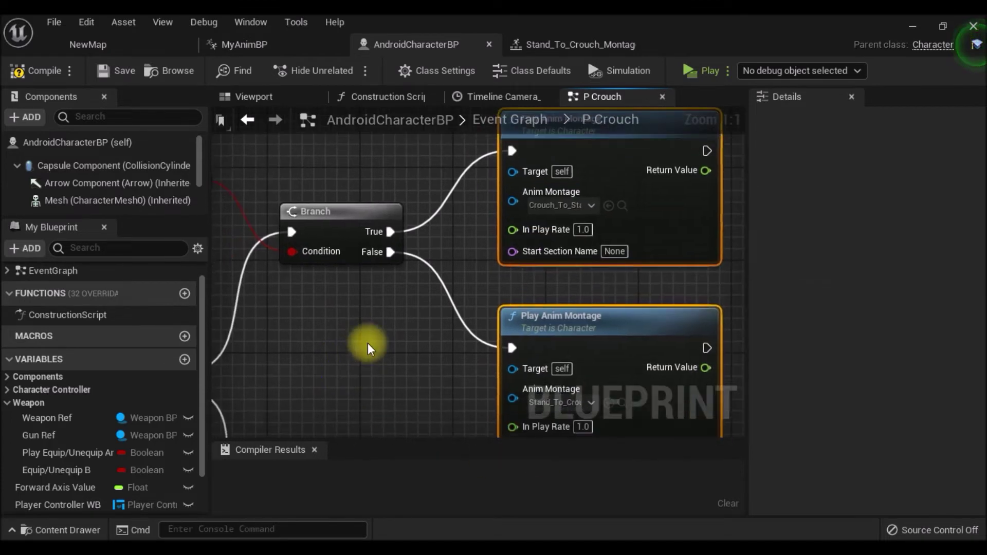
click(120, 51)
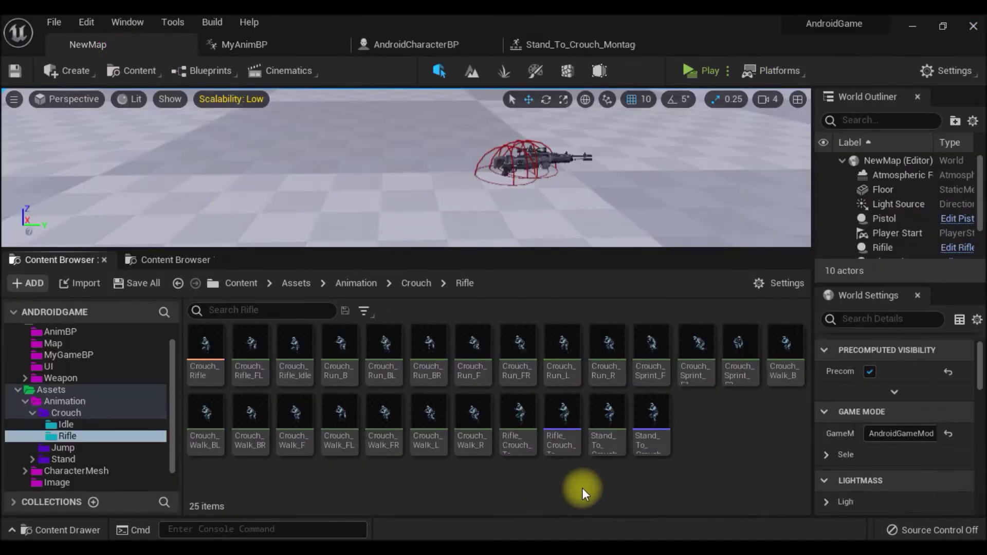
click(563, 445)
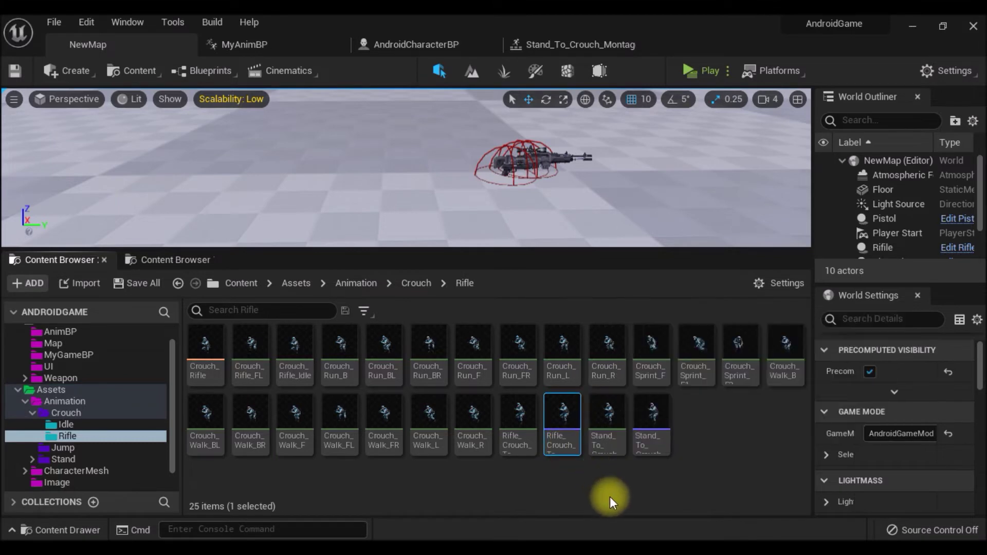
click(390, 44)
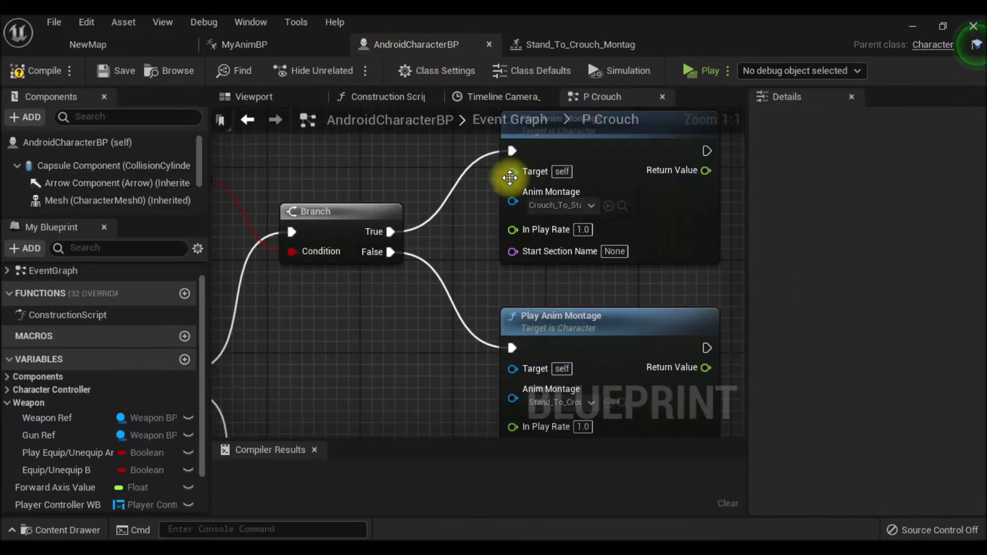
click(169, 77)
Review the Rifle_Crouch_To_Stand and Stand_To_Crouch montages, then bring the second montage node into view.
double_click(563, 431)
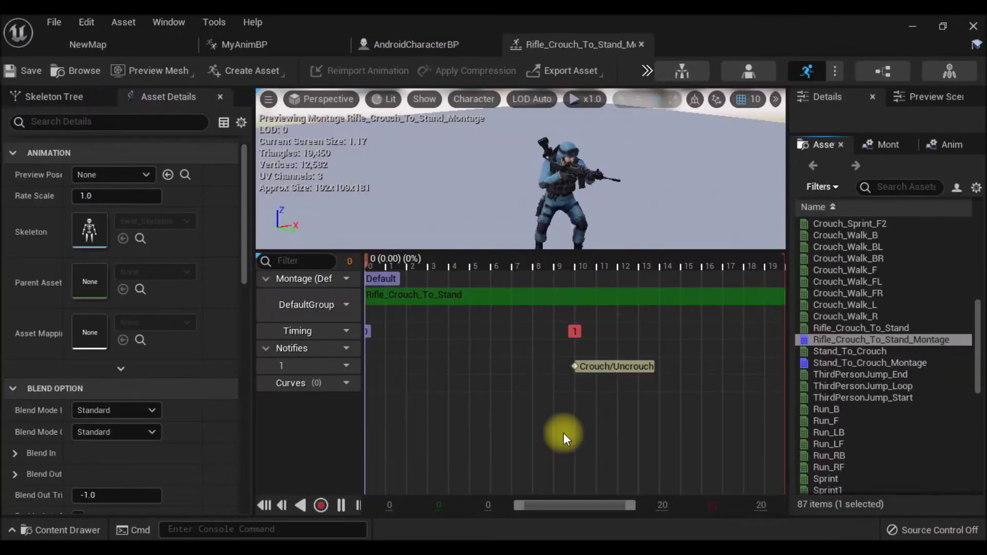
click(122, 45)
click(431, 45)
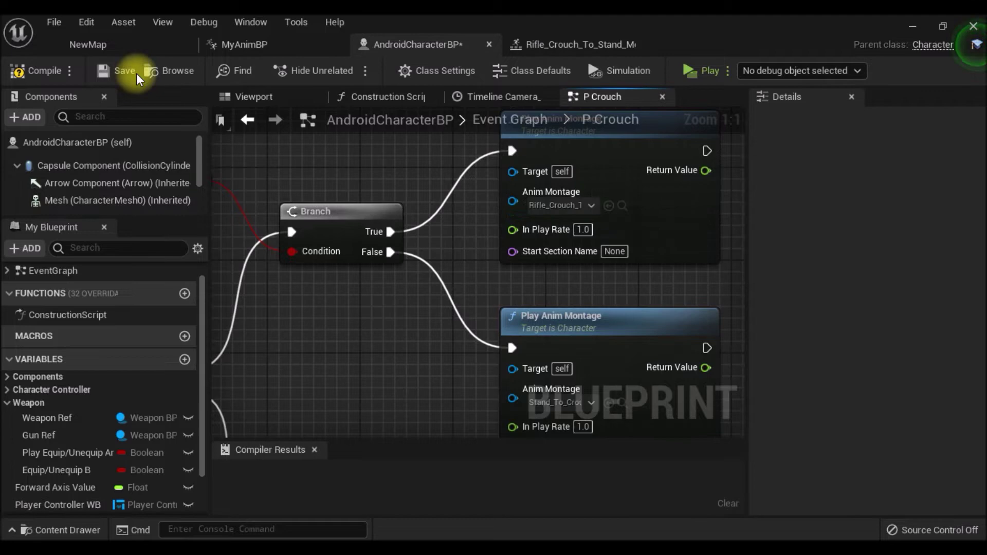
click(88, 45)
double_click(645, 428)
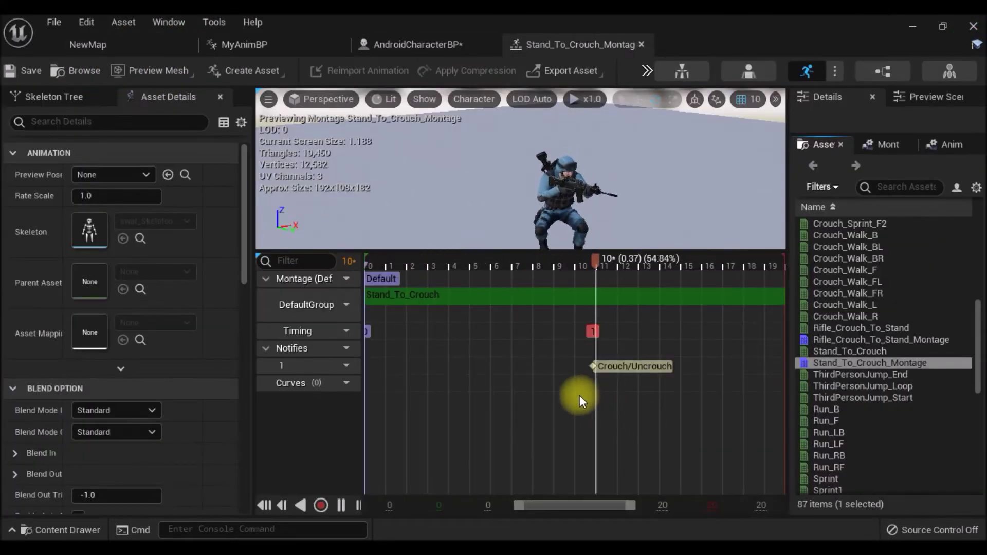
click(142, 48)
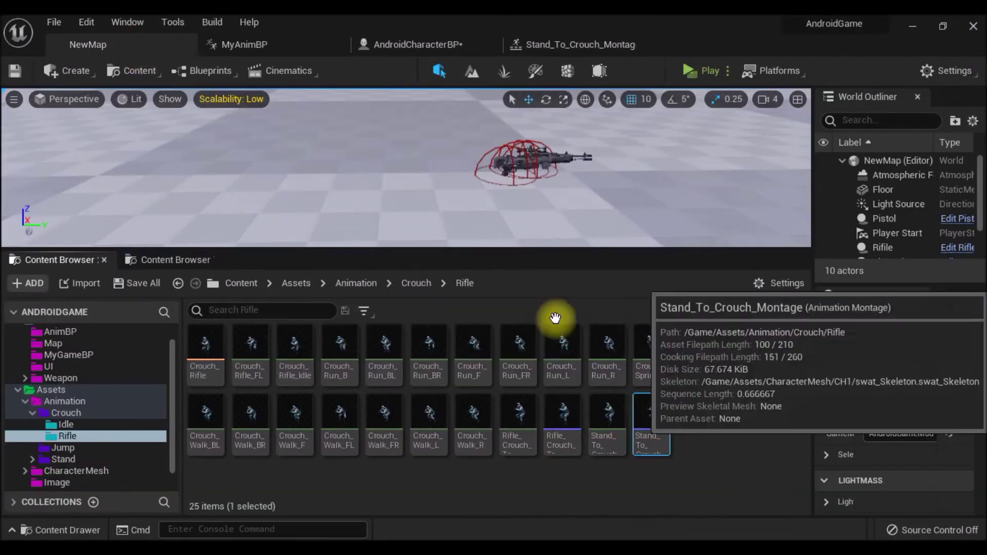
click(379, 49)
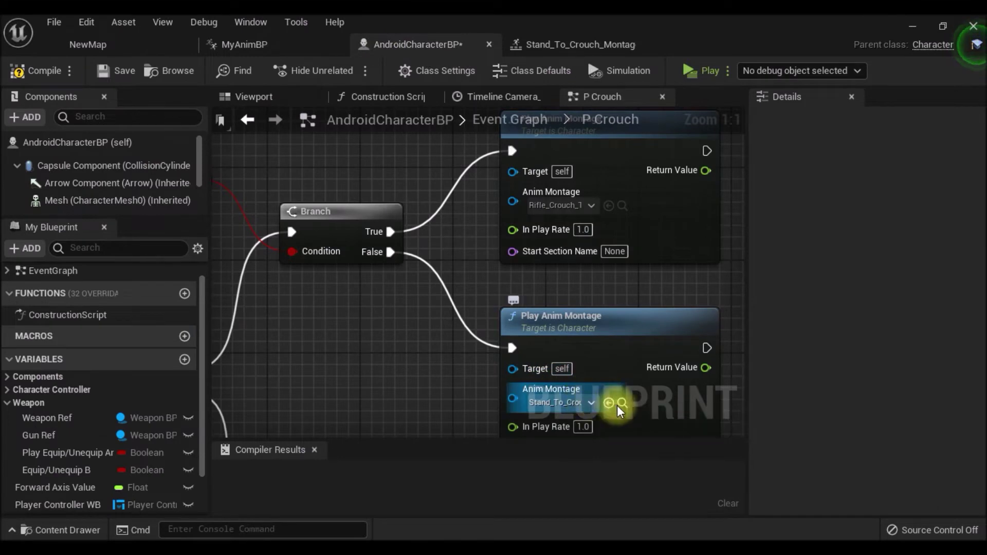
right_drag(400, 378, 360, 327)
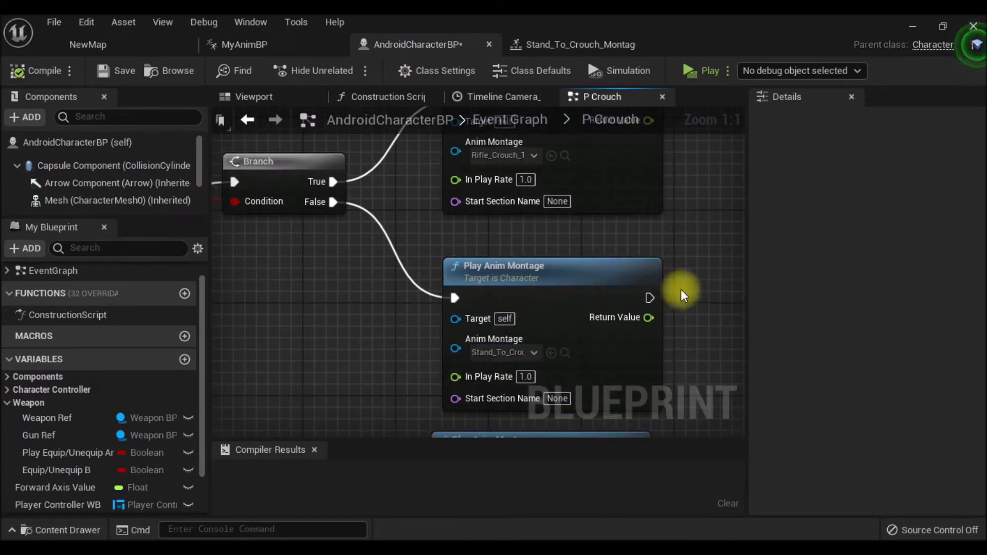
Launch the Standalone preview, equip the rifle, and crouch and stand the soldier several times.
click(689, 73)
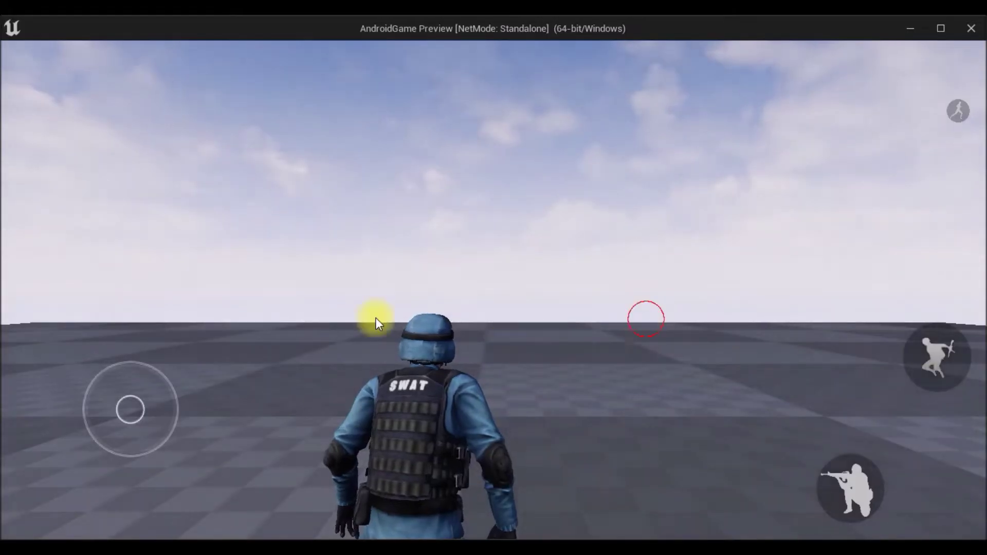
drag(375, 318, 429, 357)
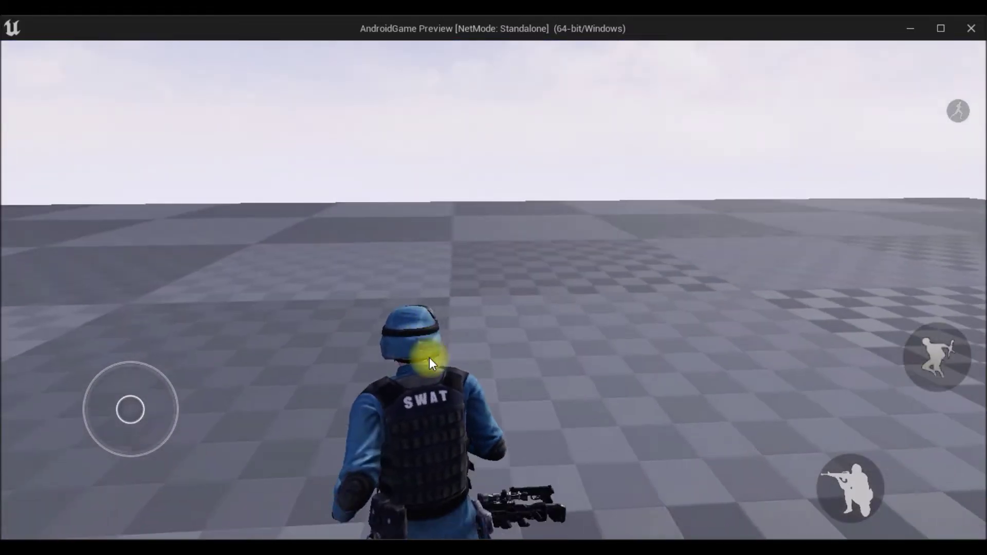
click(621, 288)
mouse_move(770, 309)
mouse_down()
mouse_move(479, 380)
mouse_move(380, 314)
mouse_up()
click(832, 489)
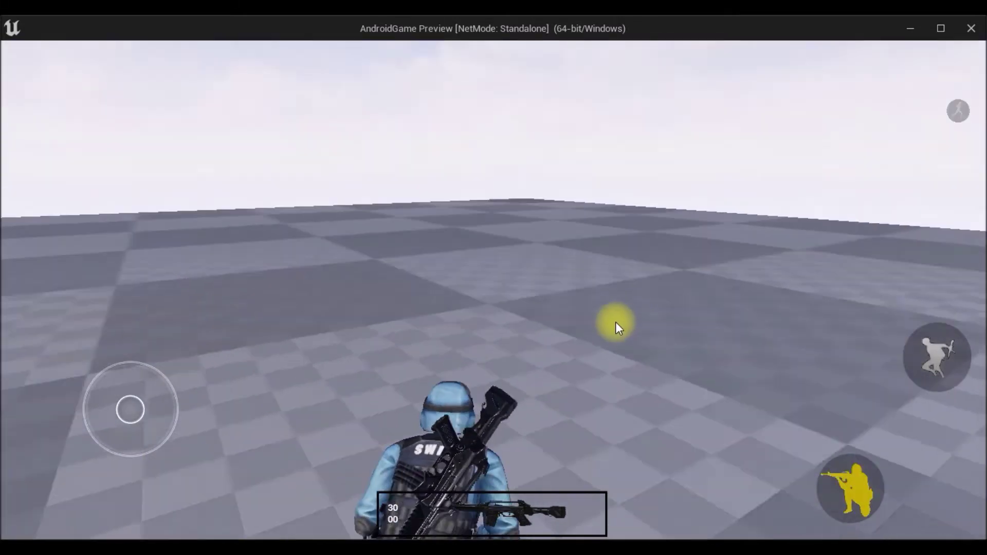
click(537, 507)
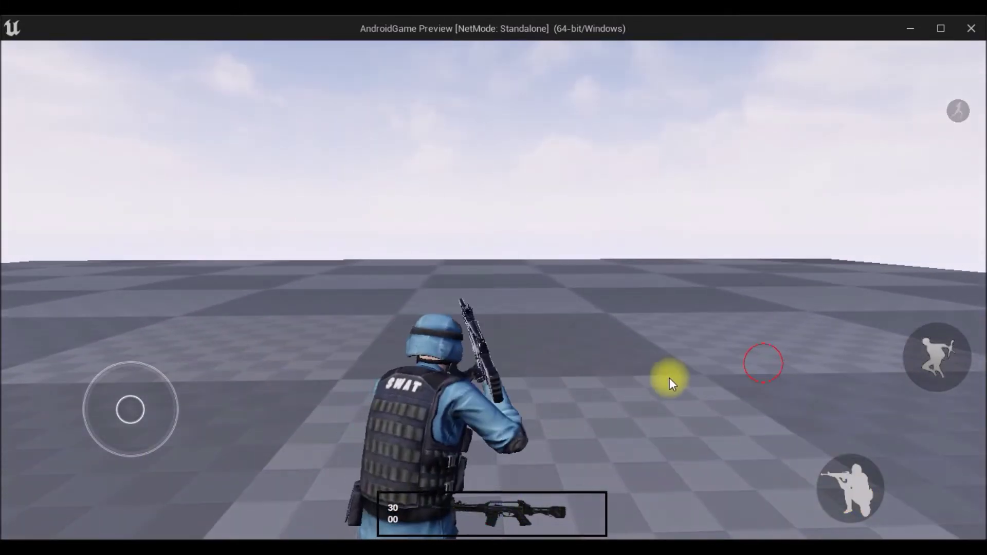
click(848, 489)
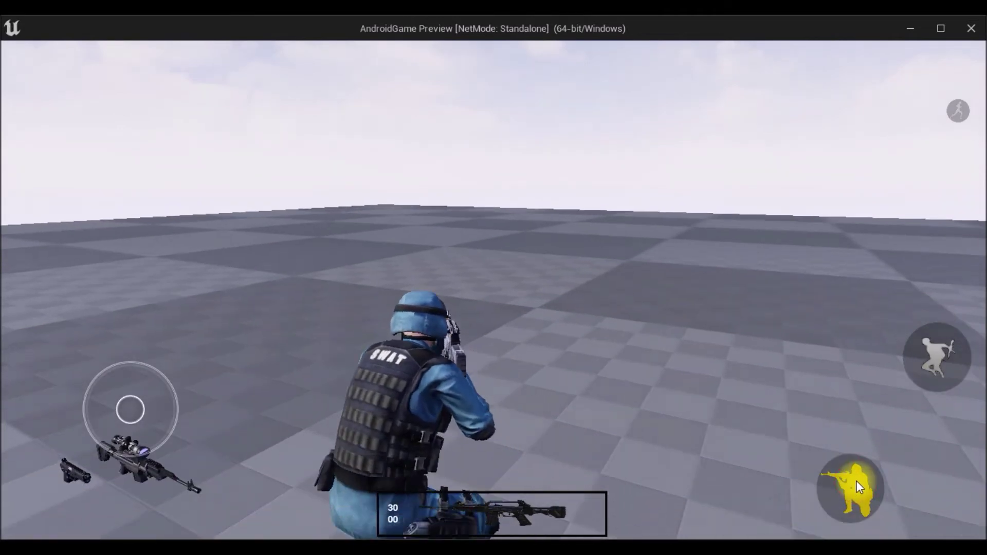
click(647, 401)
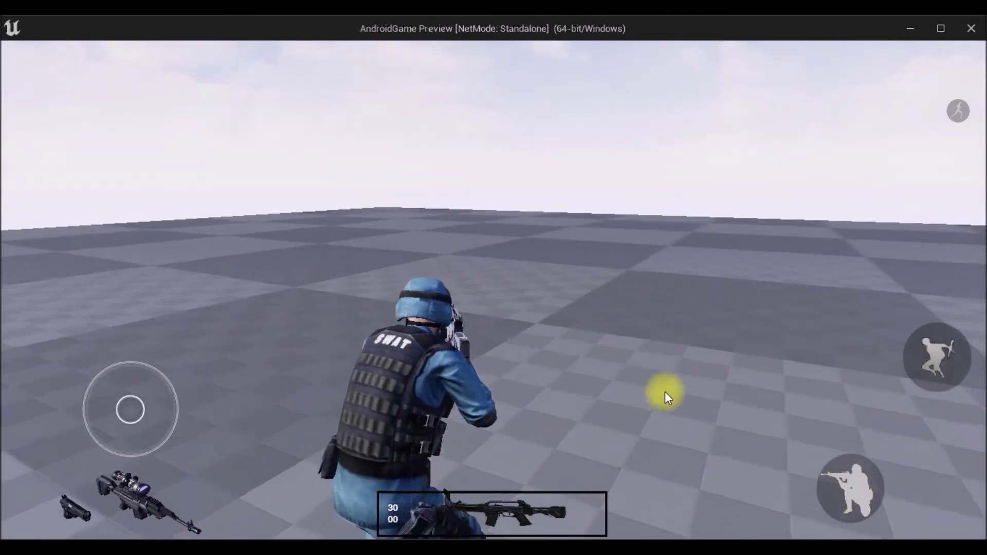
drag(647, 397, 707, 409)
click(847, 488)
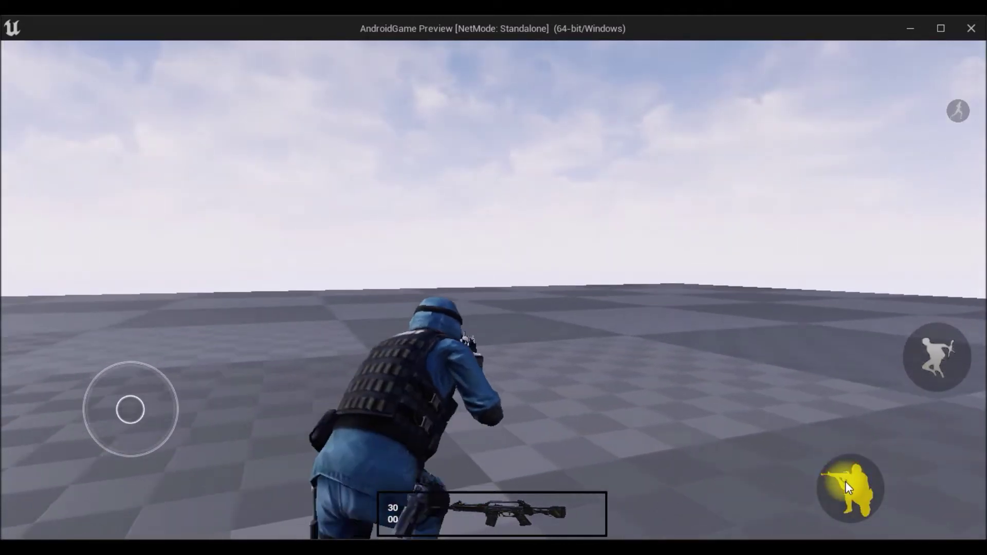
click(845, 482)
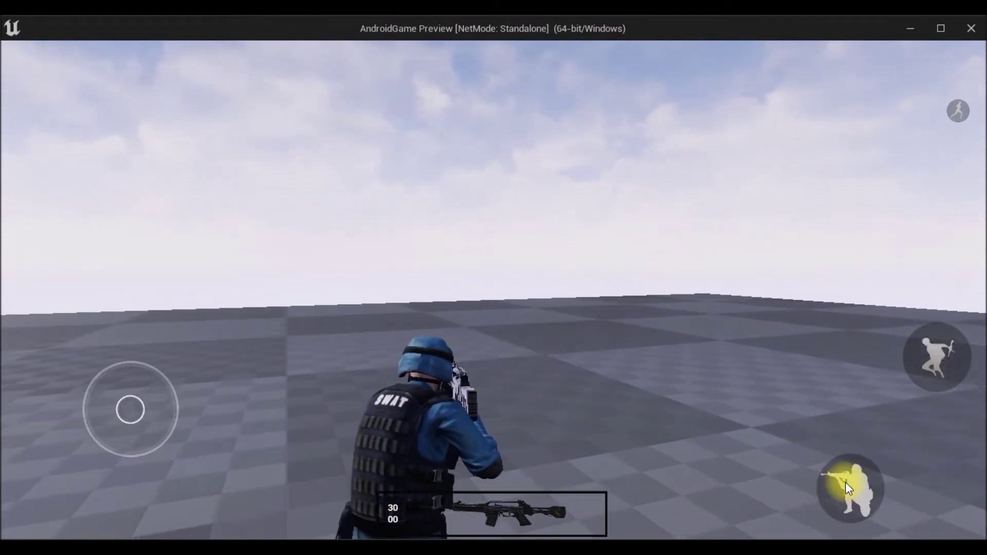
Toggle sprint and crouch the soldier again while turning the camera around it aiming.
drag(644, 357, 975, 149)
click(961, 117)
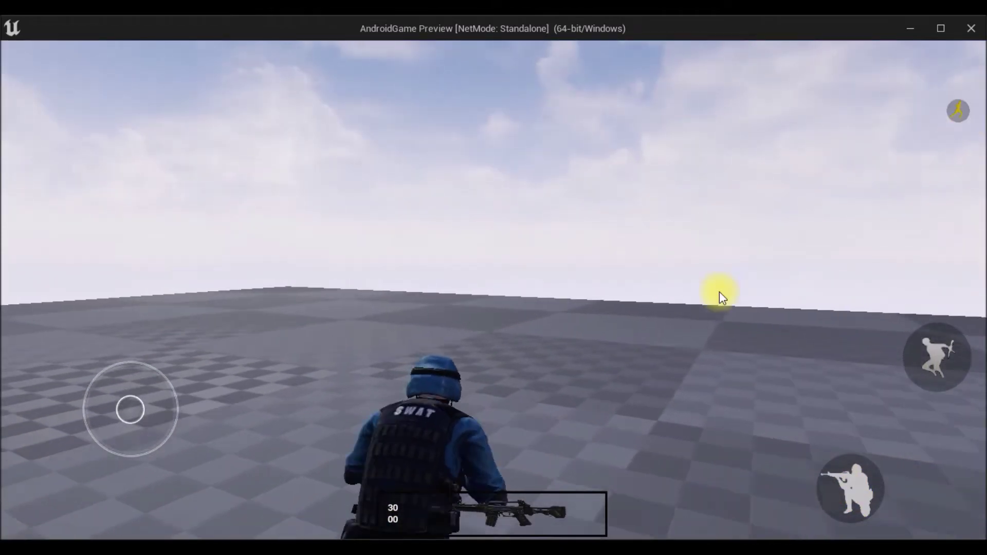
drag(775, 272, 659, 336)
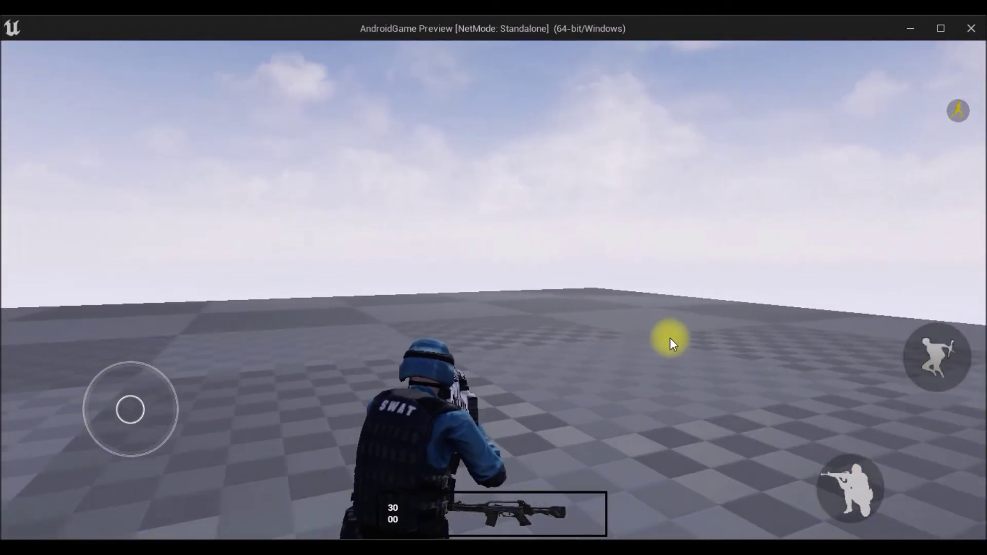
drag(659, 337, 769, 355)
click(854, 477)
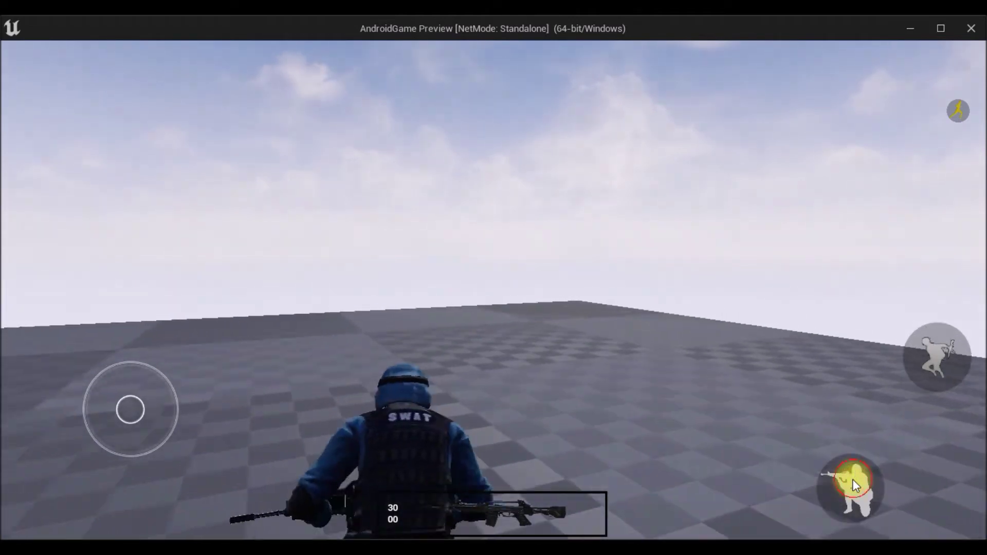
drag(852, 479, 778, 509)
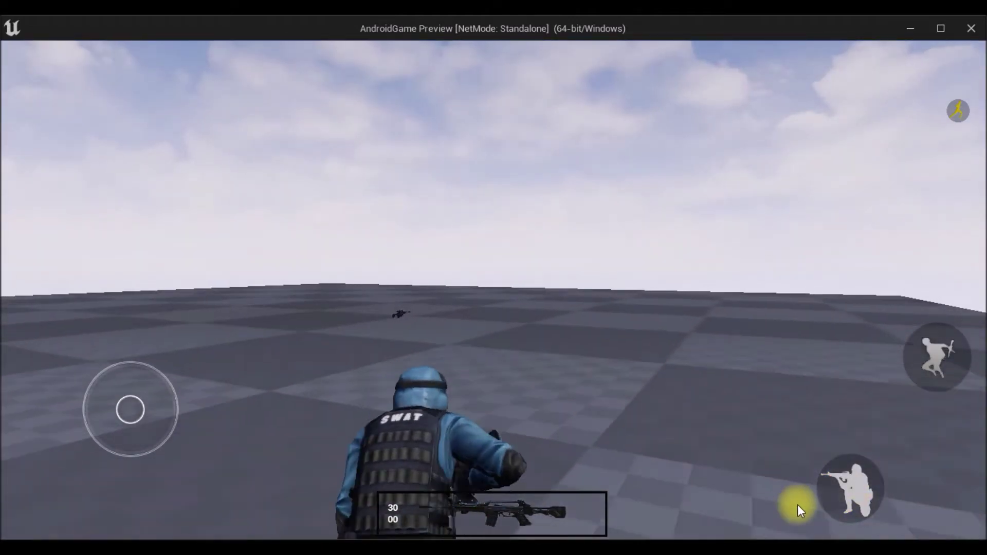
click(843, 475)
drag(843, 475, 624, 407)
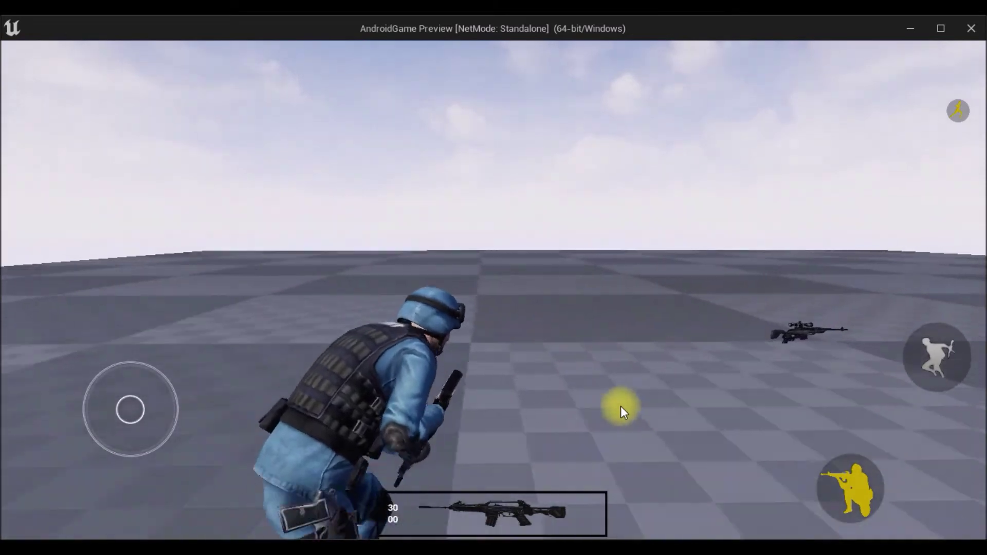
drag(624, 407, 694, 393)
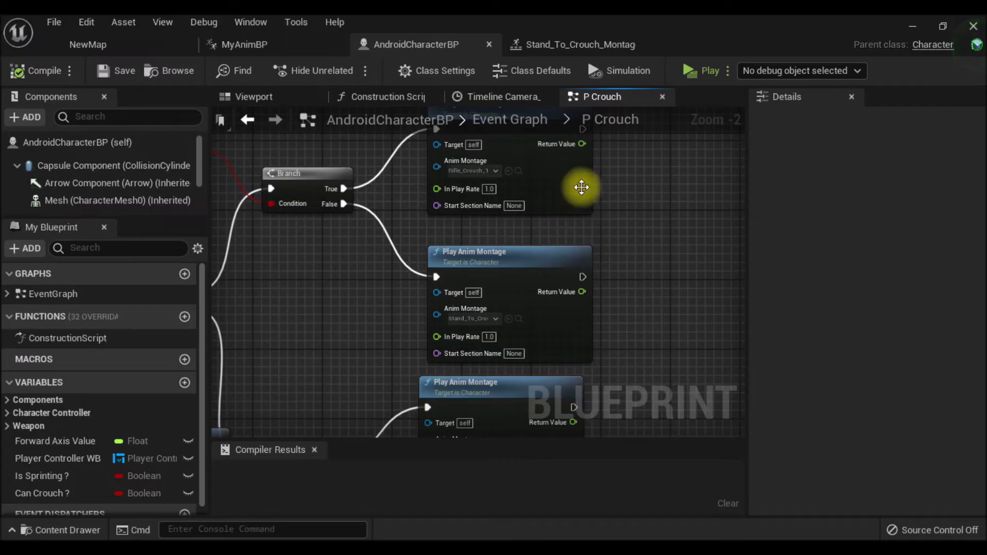
Return to the Event Graph and open the P Equip/Unequip collapsed graph.
click(252, 122)
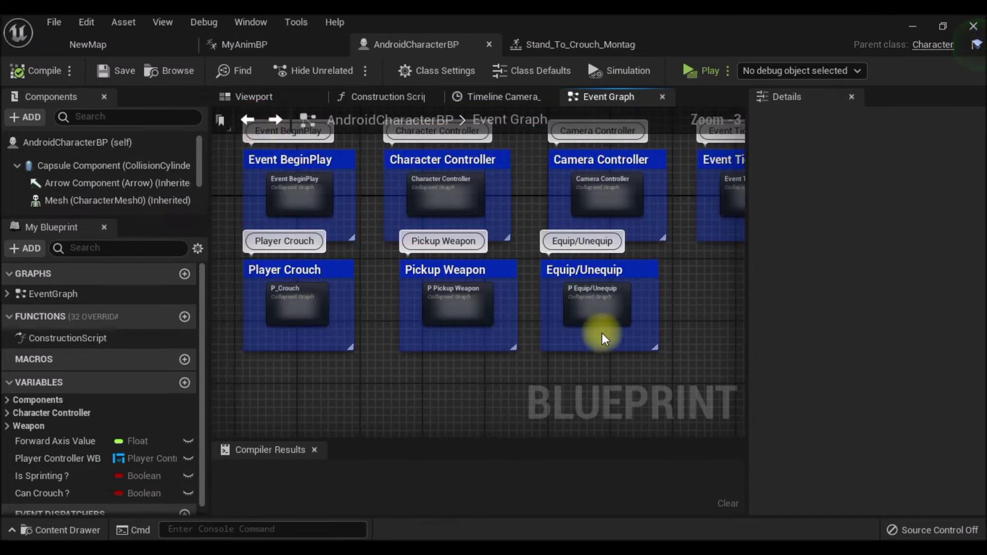
right_drag(604, 339, 488, 314)
right_drag(362, 319, 395, 326)
click(488, 303)
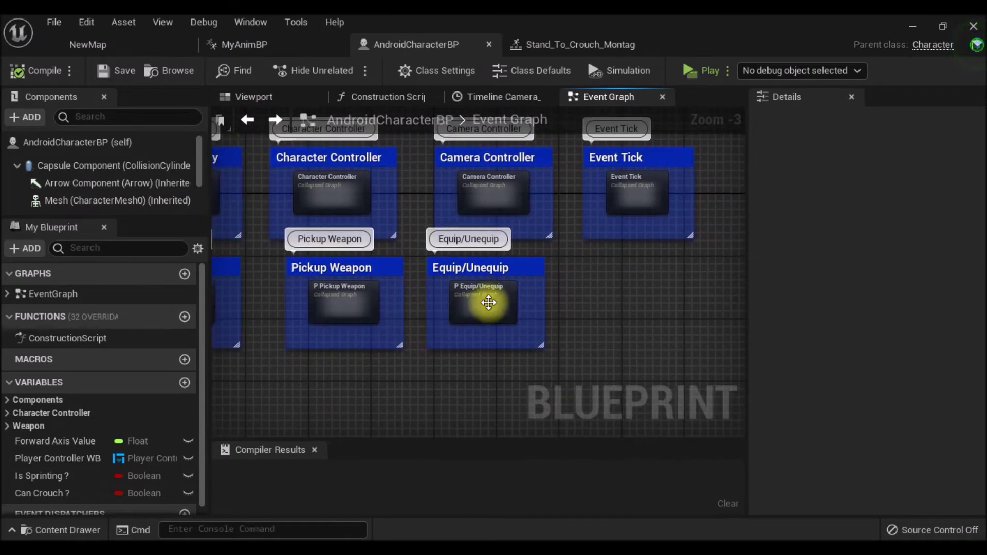
double_click(488, 302)
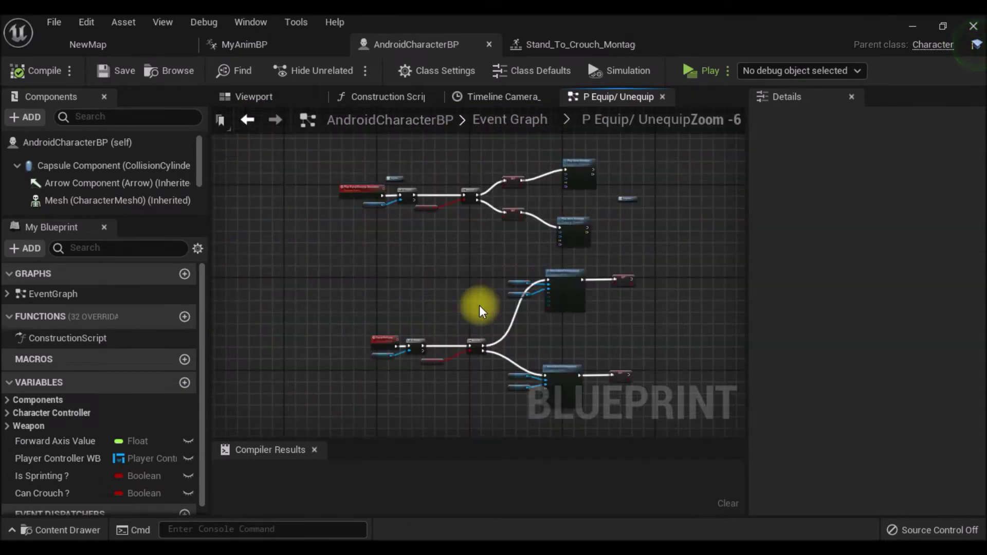
mouse_move(481, 259)
right_down()
mouse_move(463, 192)
mouse_move(426, 278)
right_up()
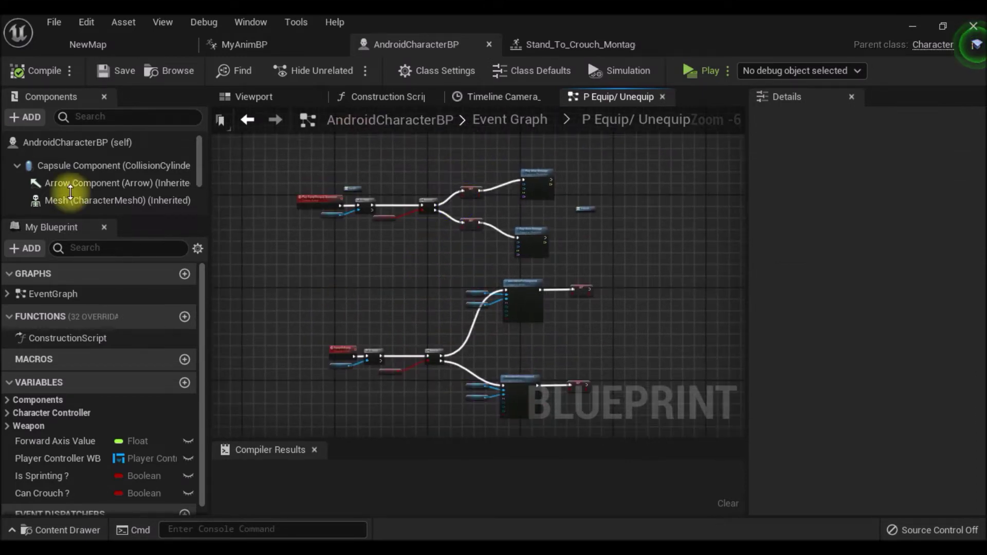
In NewMap's Content Browser, start an import into the Crouch > Rifle folder.
click(88, 45)
click(330, 477)
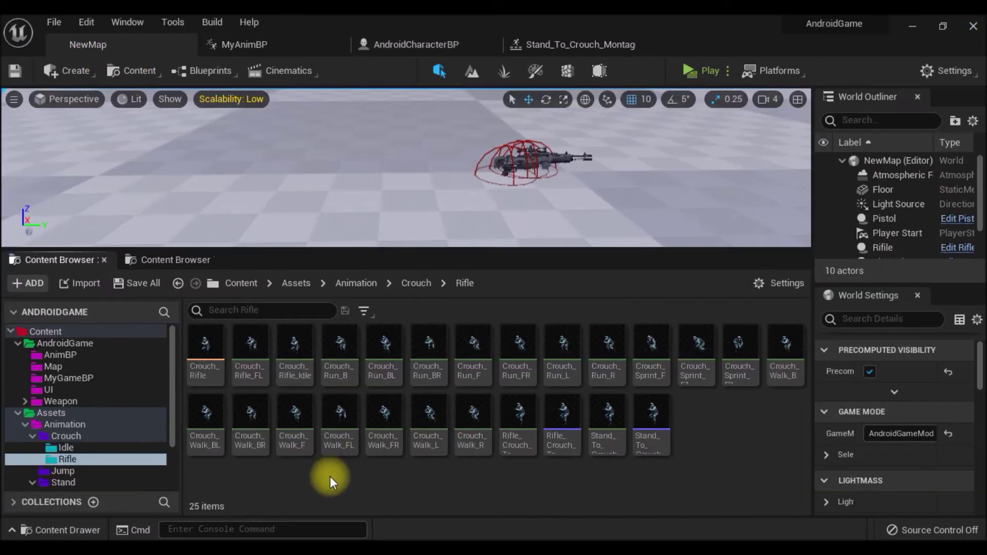
click(93, 290)
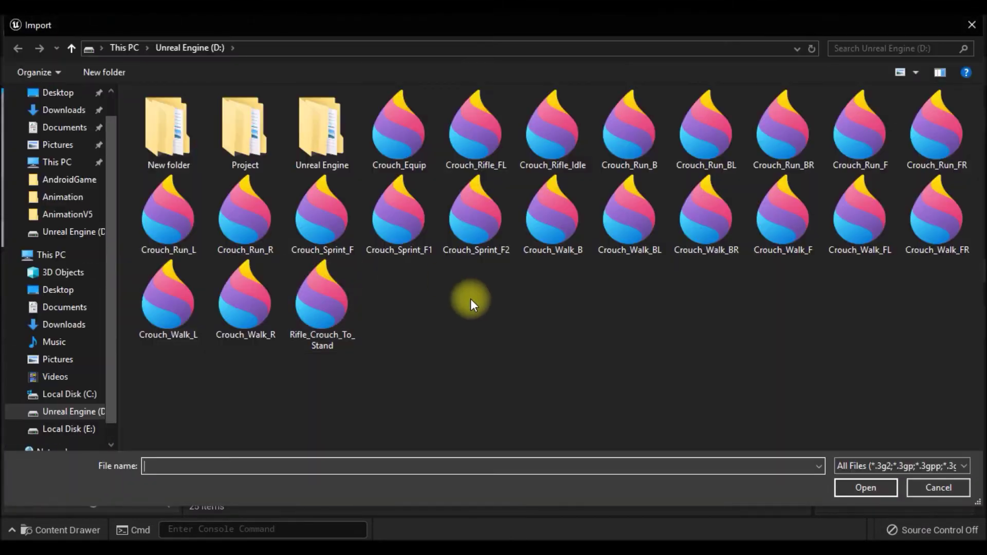
Import the Crouch_Equip animation file using swat_Skeleton.
double_click(416, 141)
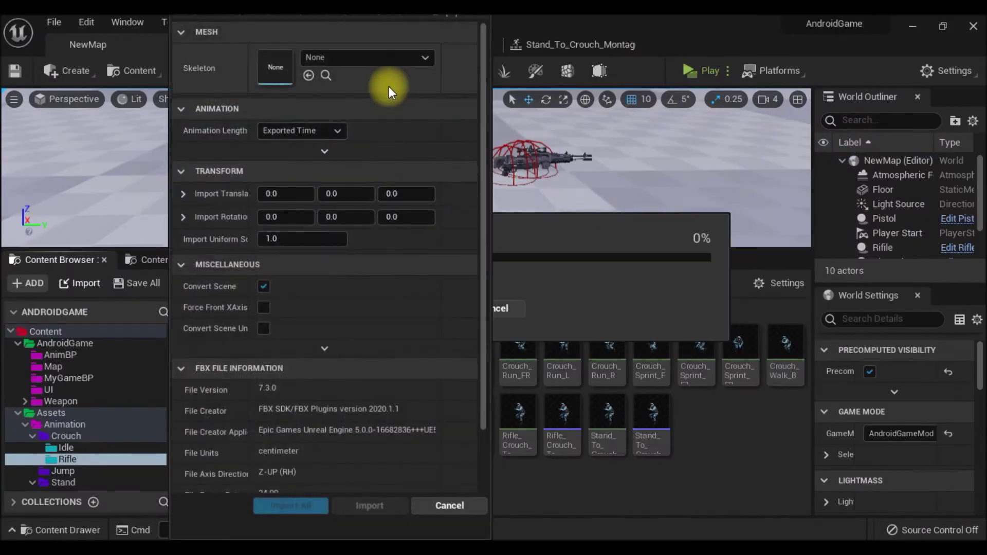
click(390, 60)
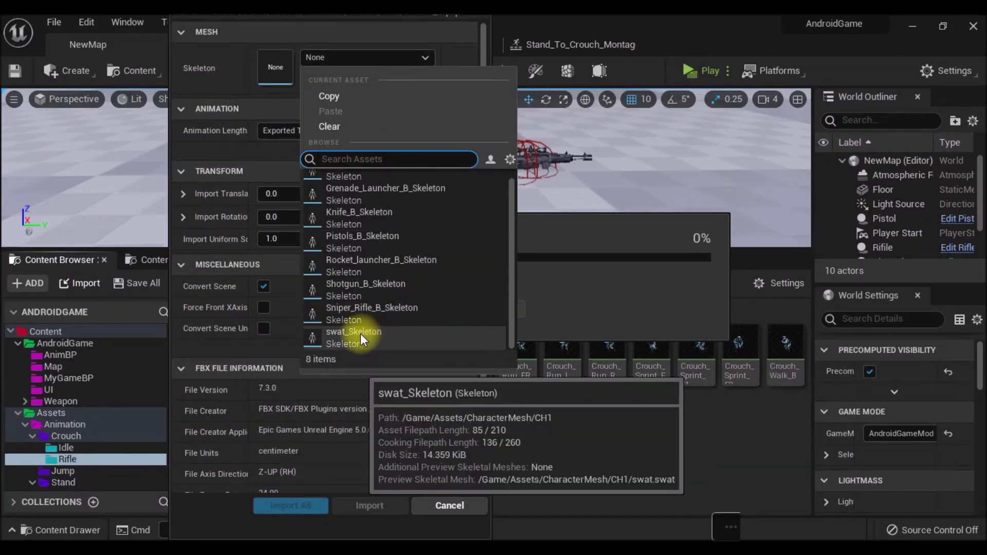
click(360, 334)
click(360, 507)
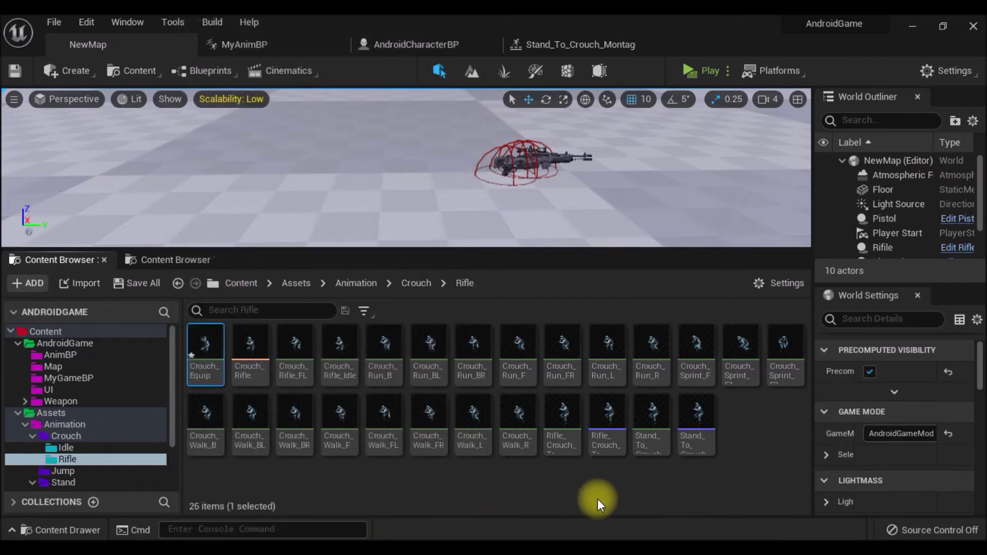
Open Crouch_Equip and play then pause its animation preview.
double_click(208, 380)
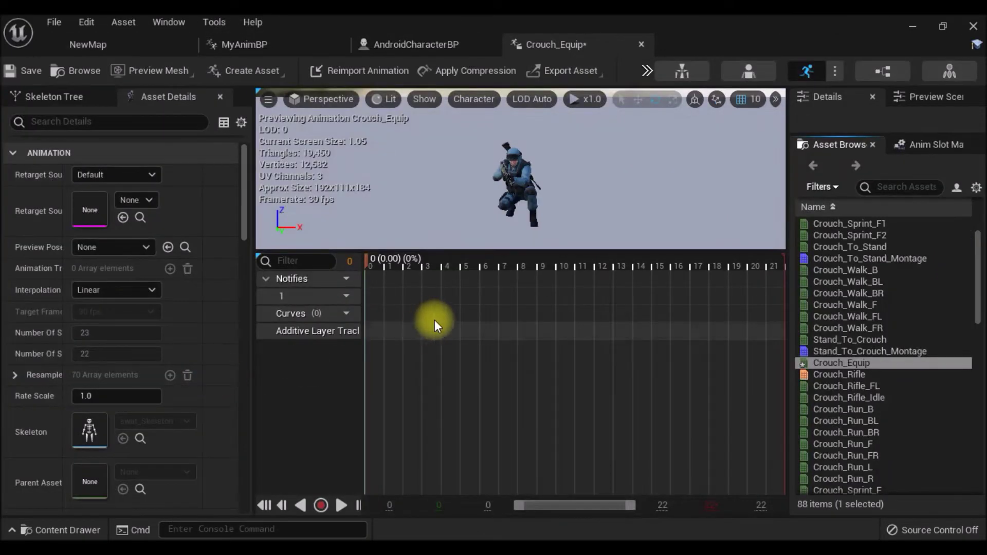
click(341, 505)
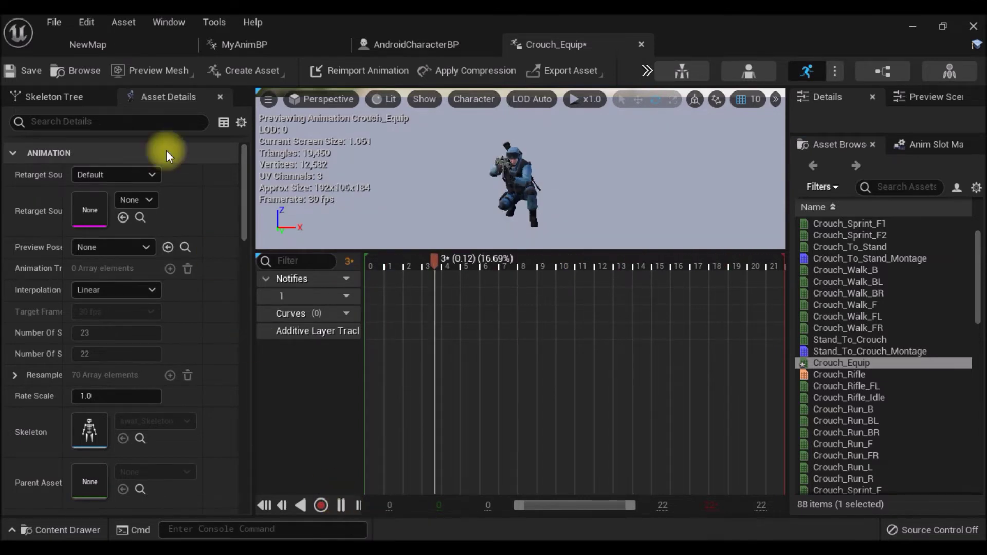
click(340, 505)
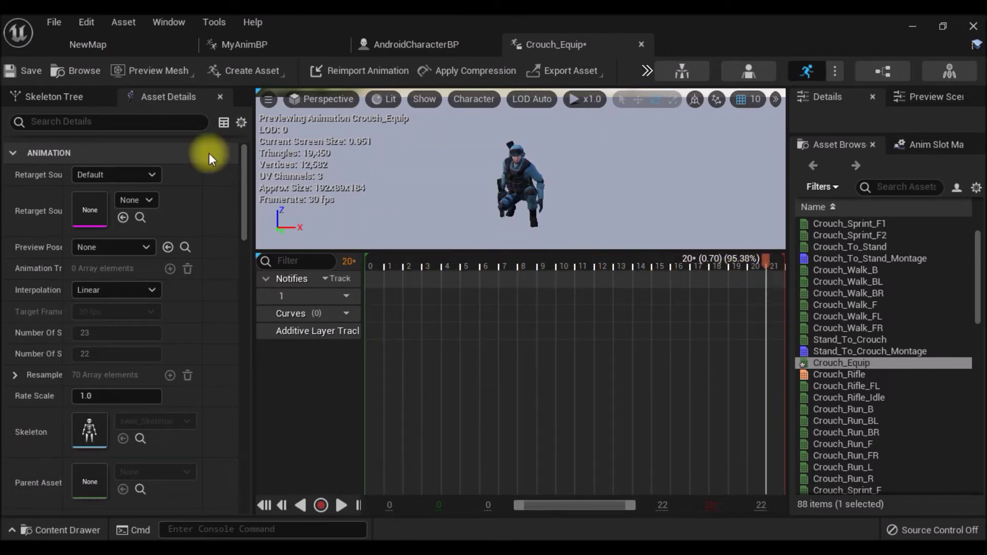
click(142, 44)
right_click(201, 352)
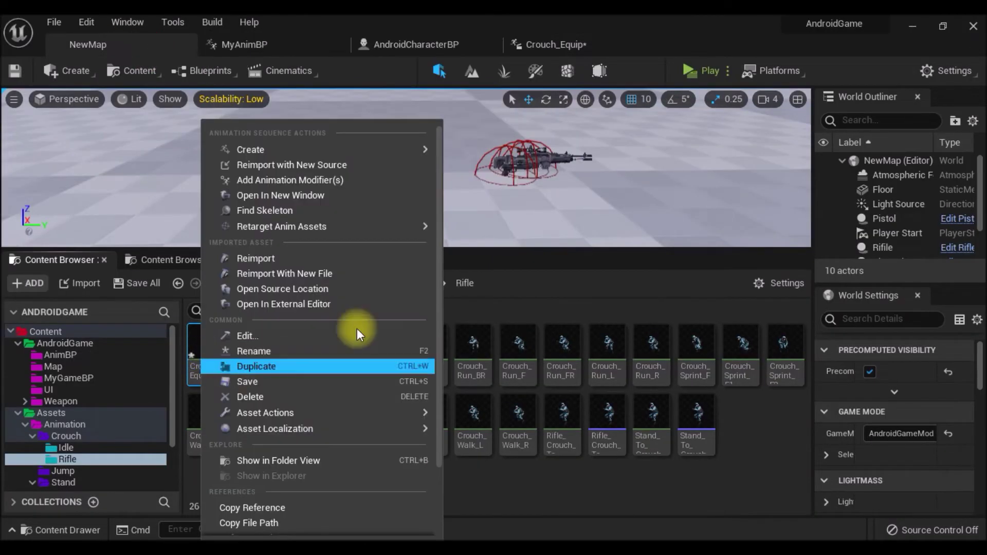
Duplicate Crouch_Equip and adjust the copy's Rate Scale in the animation editor.
click(274, 366)
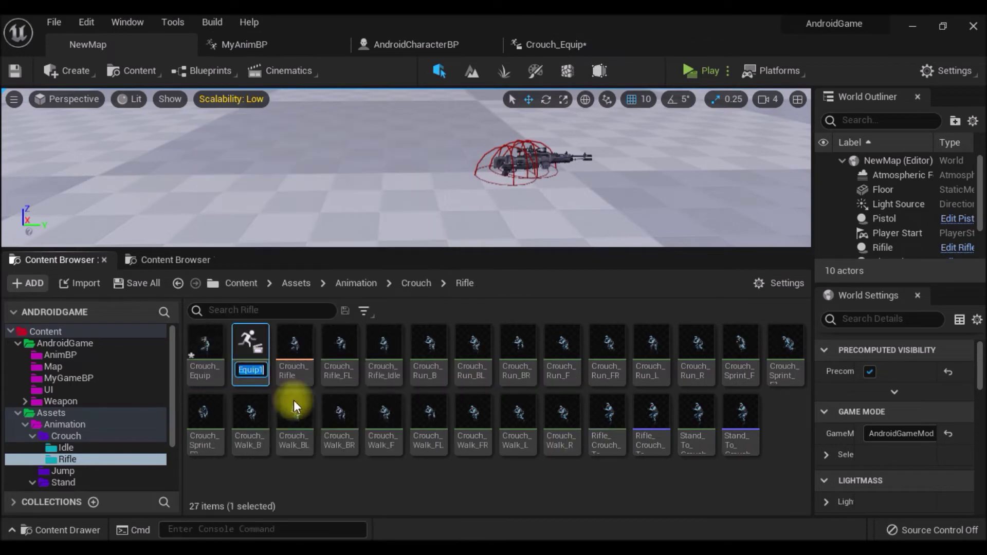
double_click(208, 368)
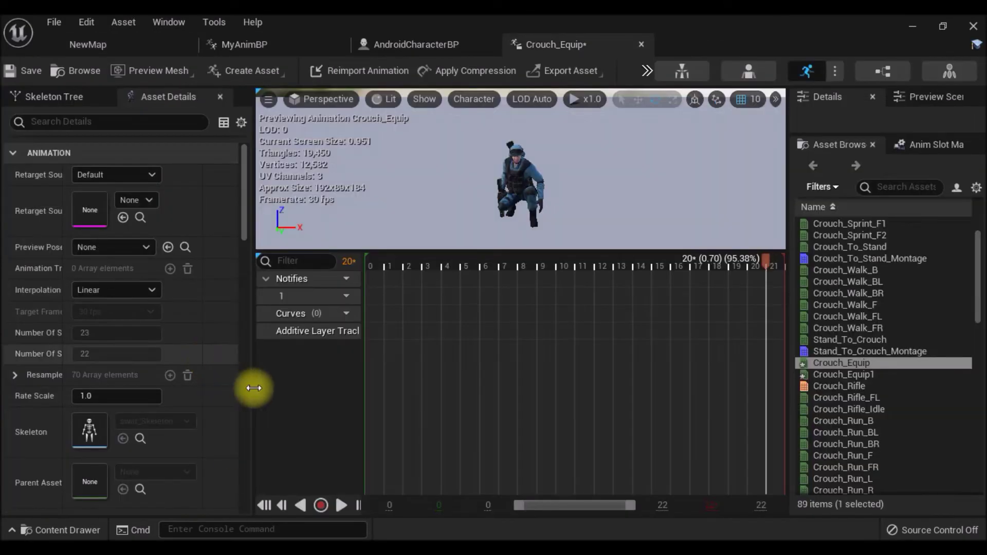
click(86, 394)
text(-1)
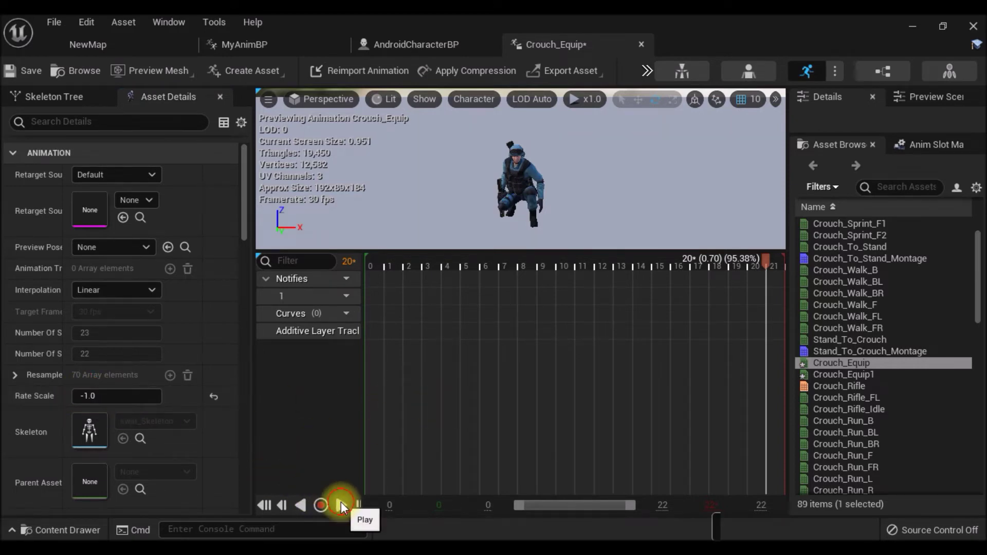
click(137, 51)
Rename the copy from Crouch_Equip1 to Crouch_UnEquip.
double_click(247, 368)
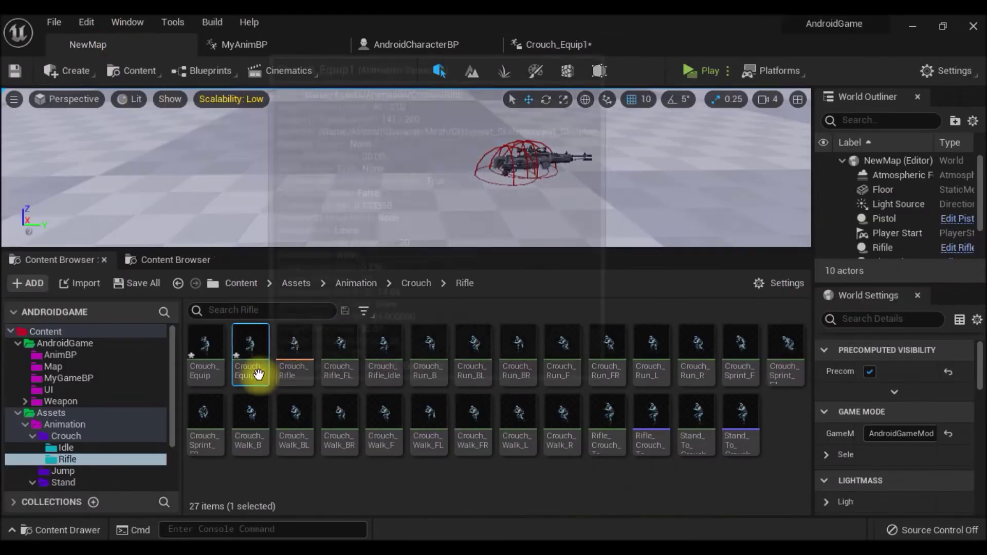
click(254, 372)
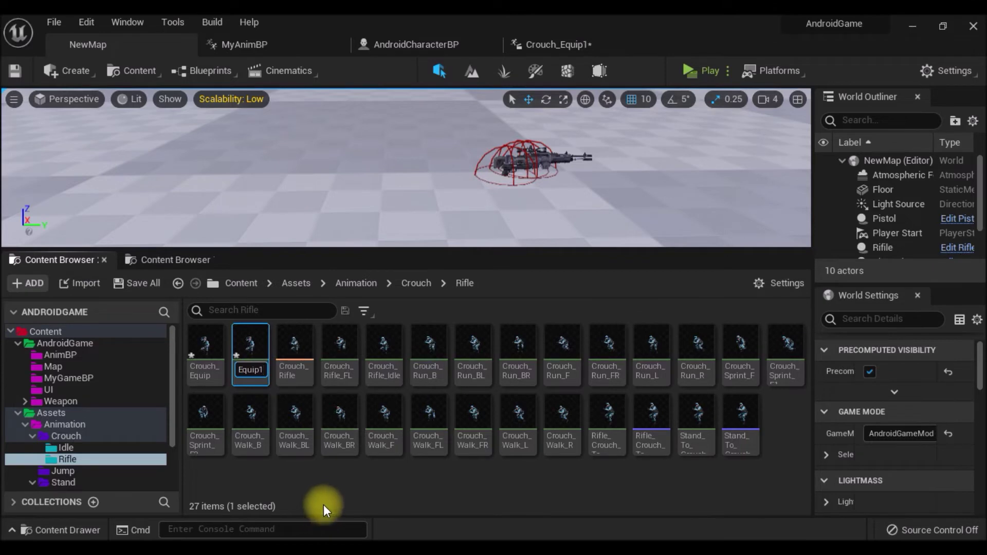
key(BackSpace)
key(Left)
key(Left)
key(Left)
key(Left)
key(Left)
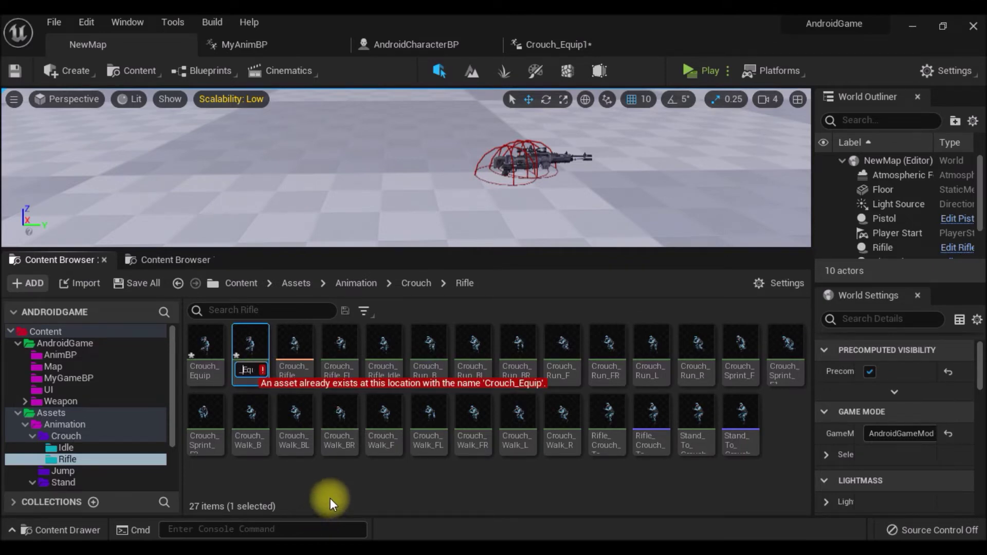
text(Un)
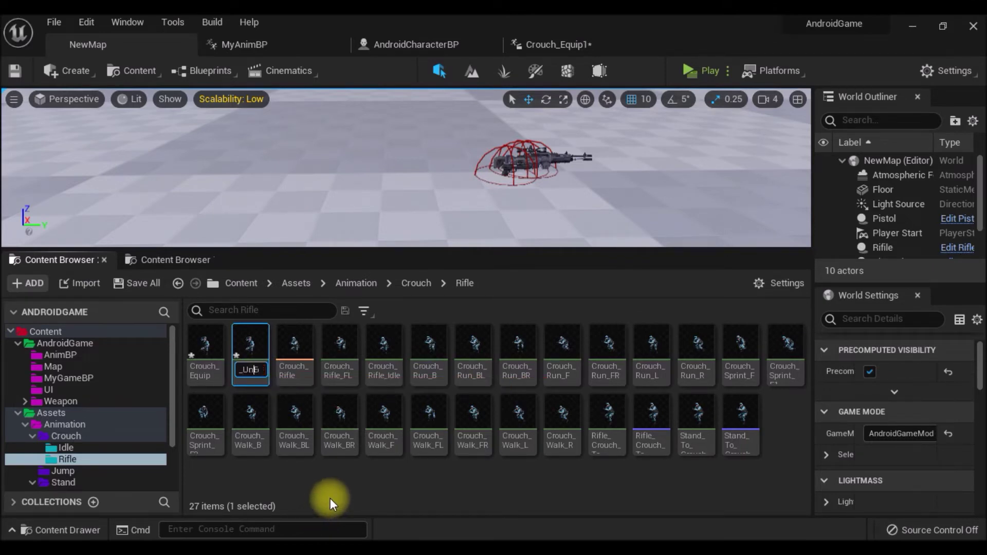
key(Return)
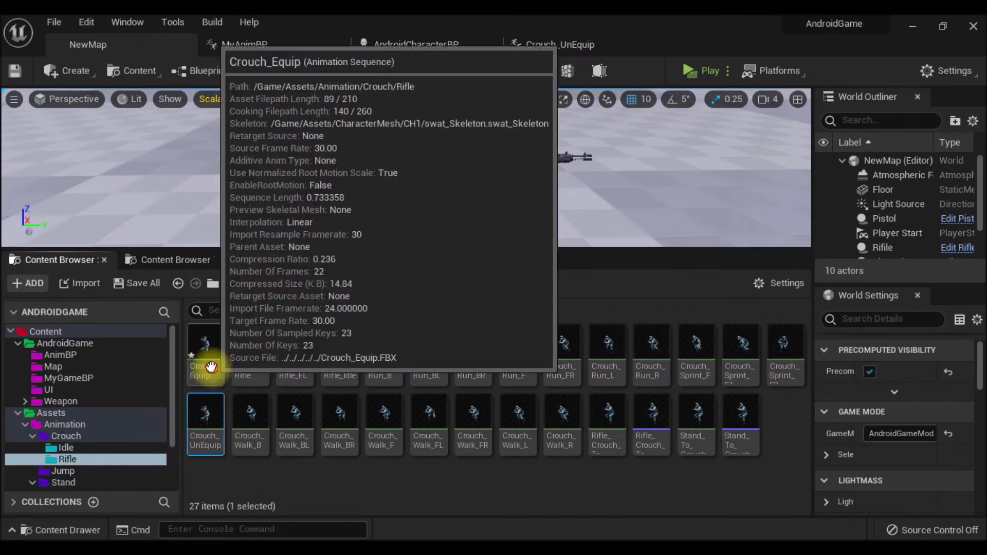
right_click(206, 364)
Create an anim montage, Crouch_Equip_Montage, from the Crouch_Equip animation.
mouse_move(283, 149)
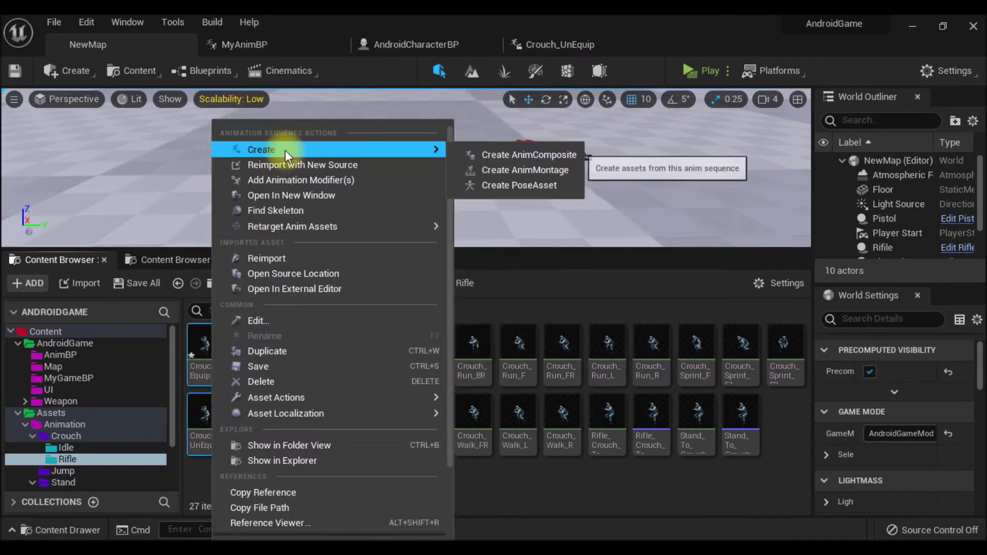
click(486, 170)
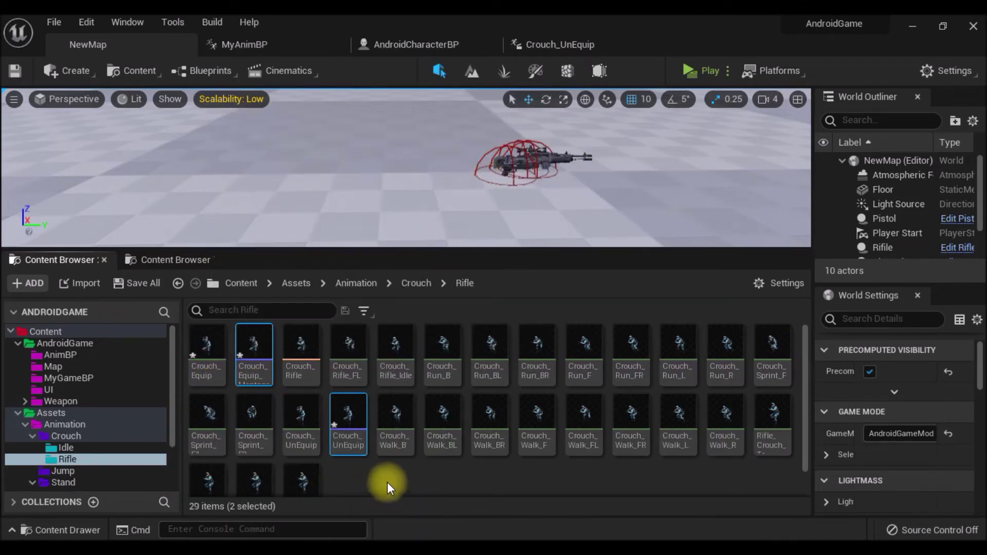
click(387, 482)
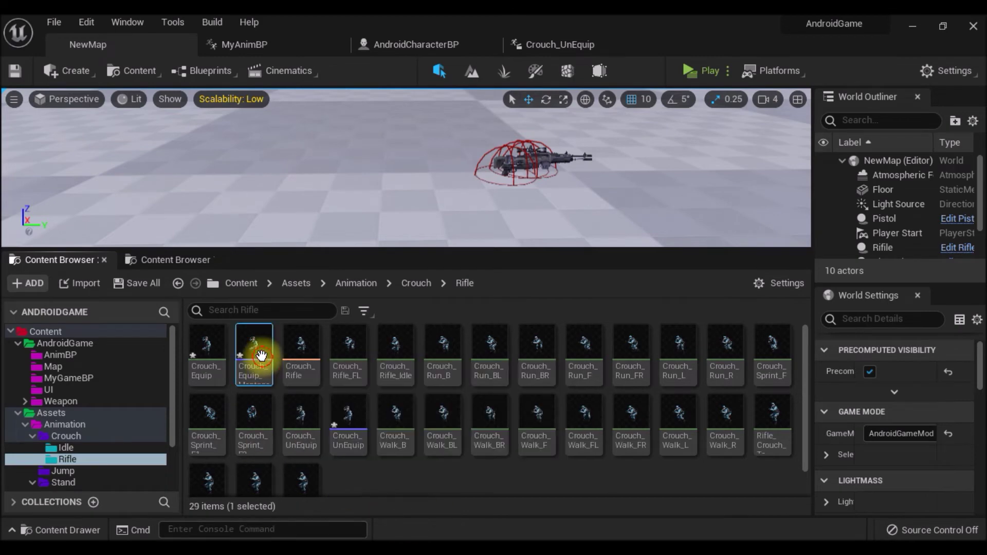
Add an Equip skeleton notify at frame 10 of Crouch_Equip_Montage.
double_click(261, 356)
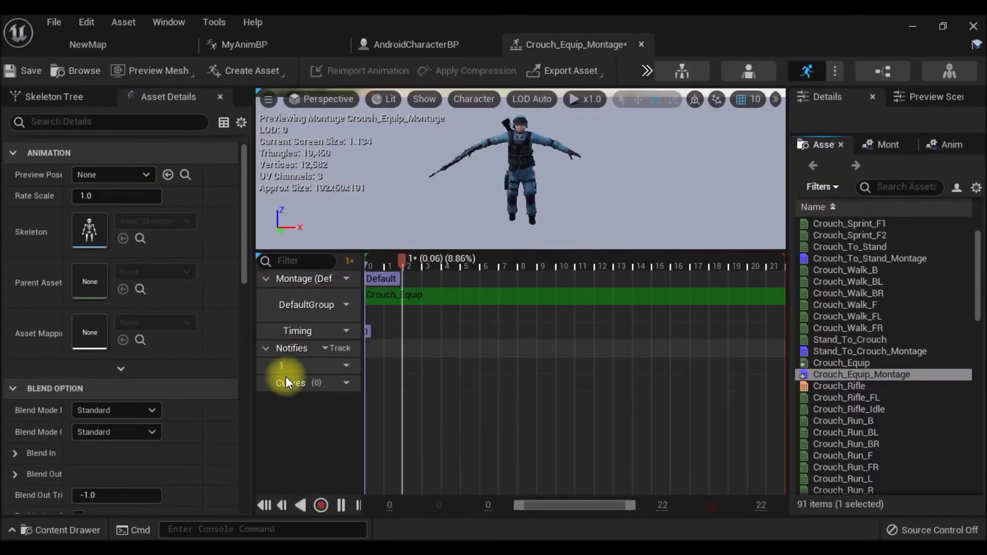
click(347, 498)
drag(542, 280, 563, 290)
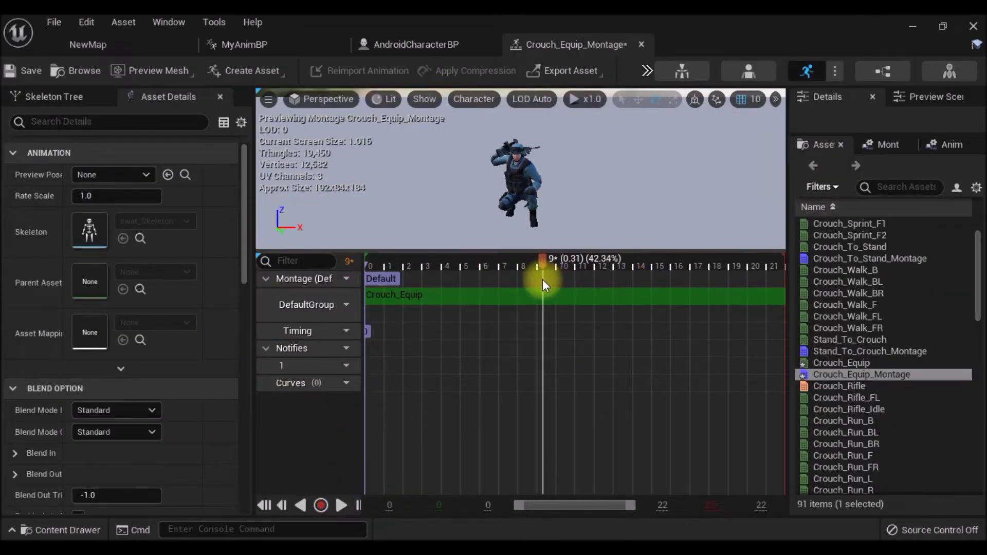
right_click(553, 365)
mouse_move(595, 393)
mouse_move(715, 354)
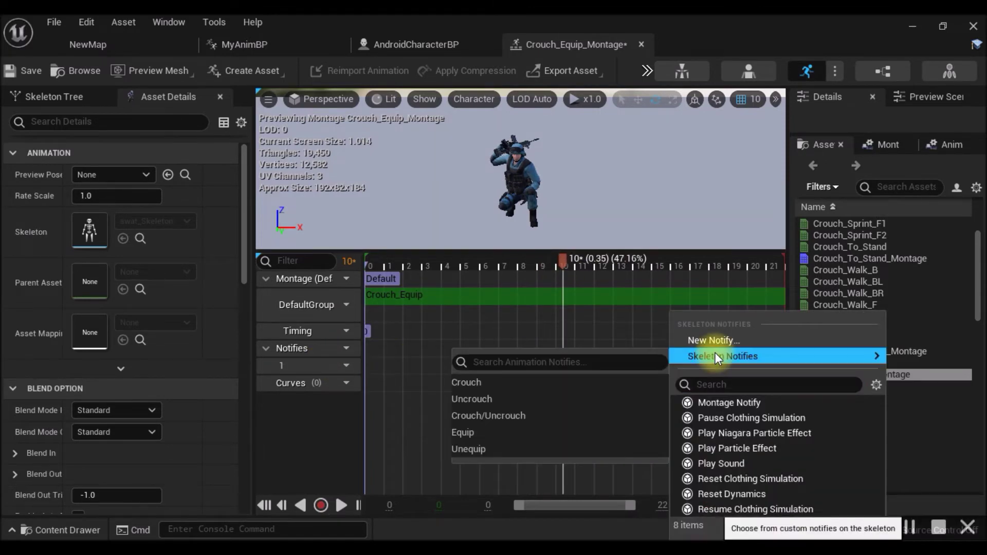
click(472, 432)
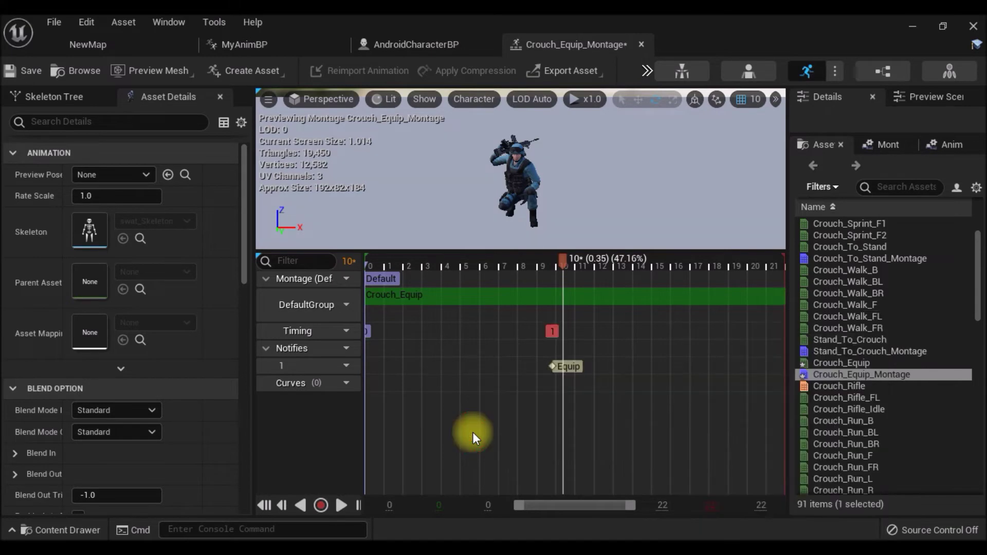
click(117, 43)
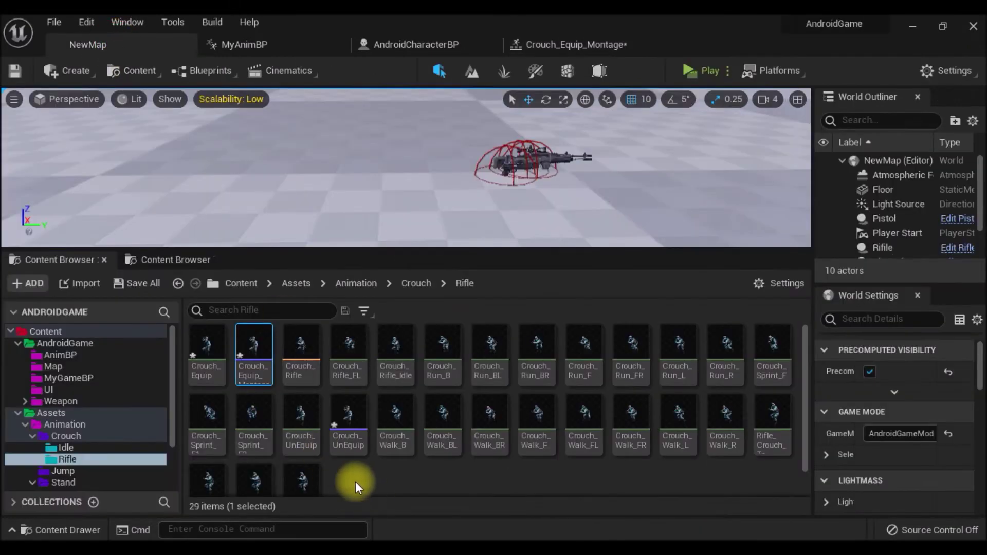
Add an Unequip skeleton notify to Crouch_UnEquip_Montage's Notifies track.
double_click(355, 436)
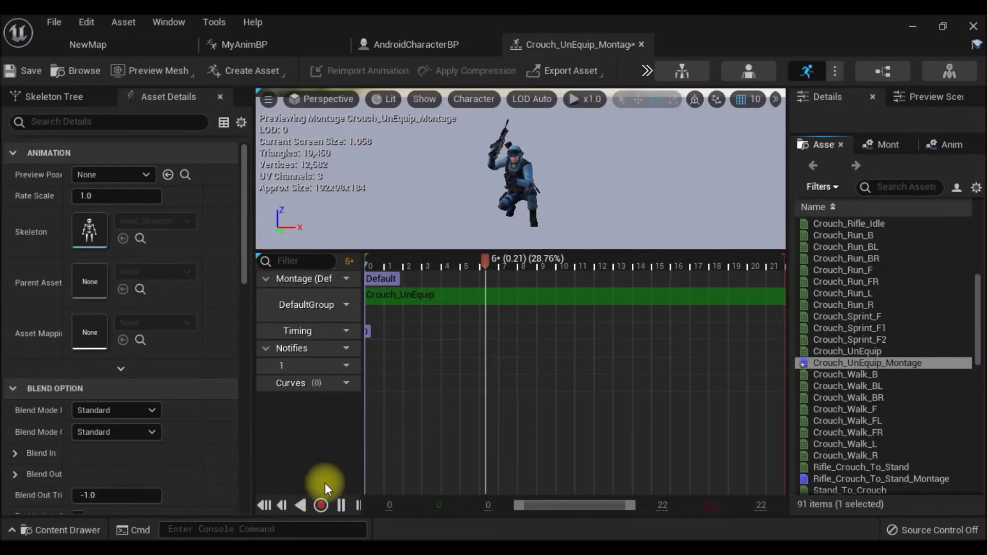
click(340, 505)
right_click(568, 367)
mouse_move(610, 400)
mouse_move(738, 355)
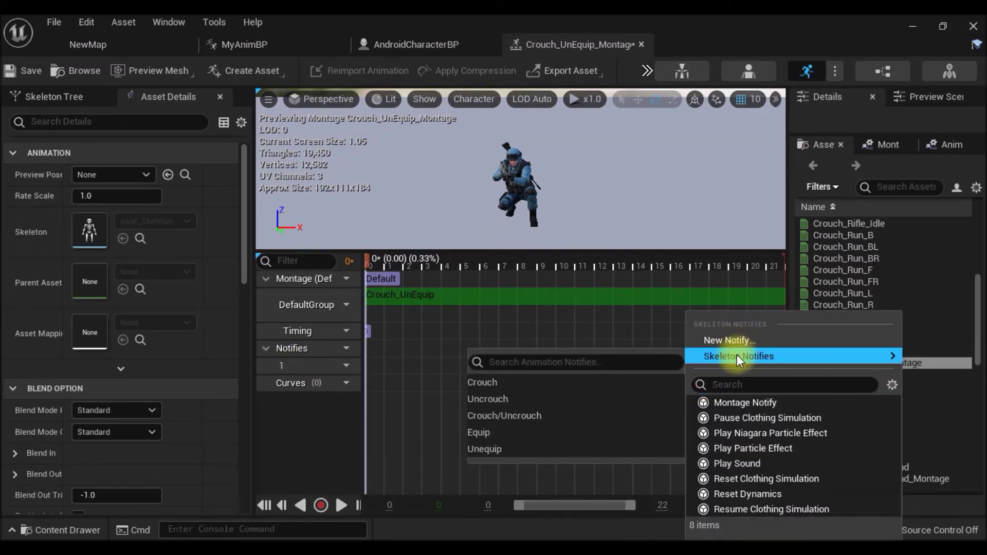
click(500, 448)
Shift the Unequip notify slightly later and replay the montage to check its timing.
click(341, 504)
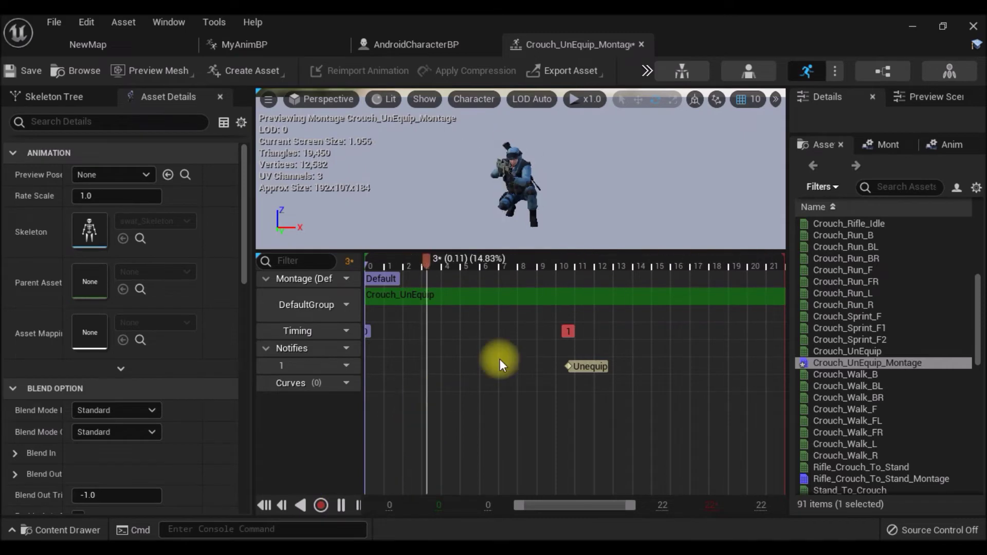
click(341, 504)
drag(563, 187, 651, 180)
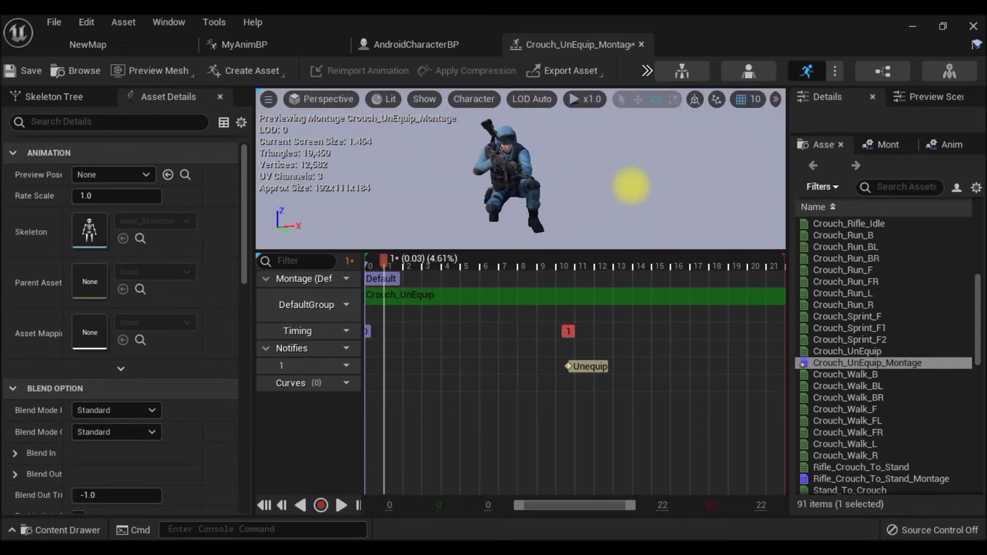
scroll(652, 180, up, 5)
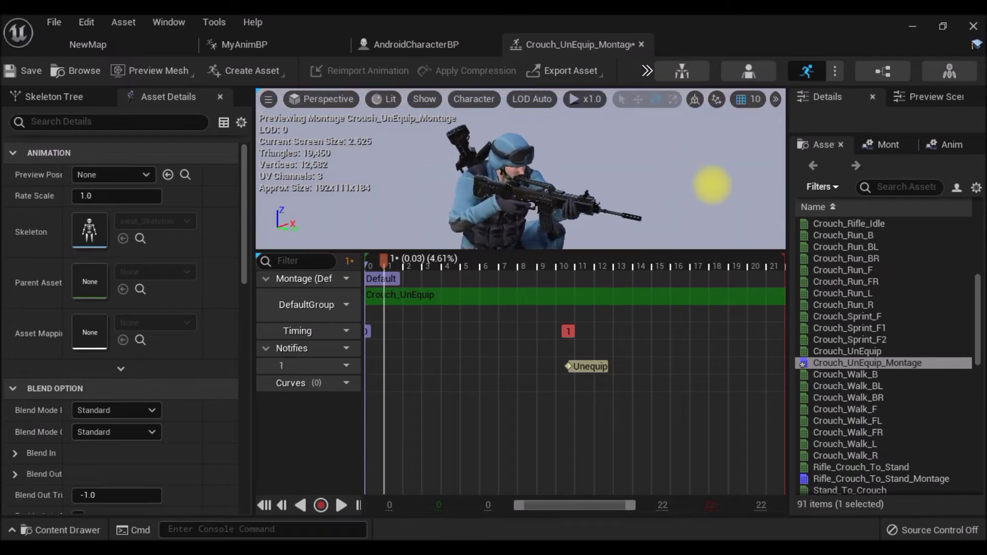
drag(385, 264, 612, 299)
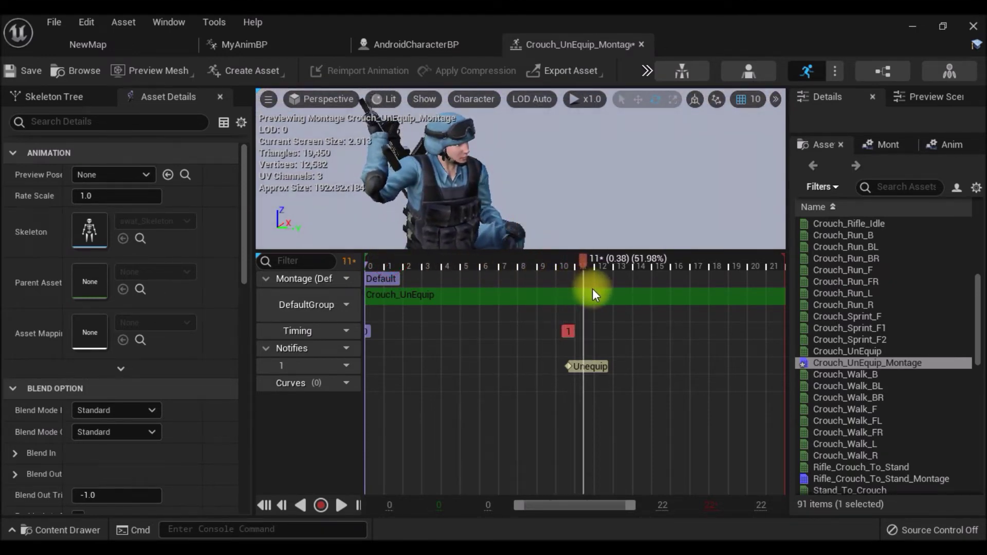
drag(579, 368, 611, 366)
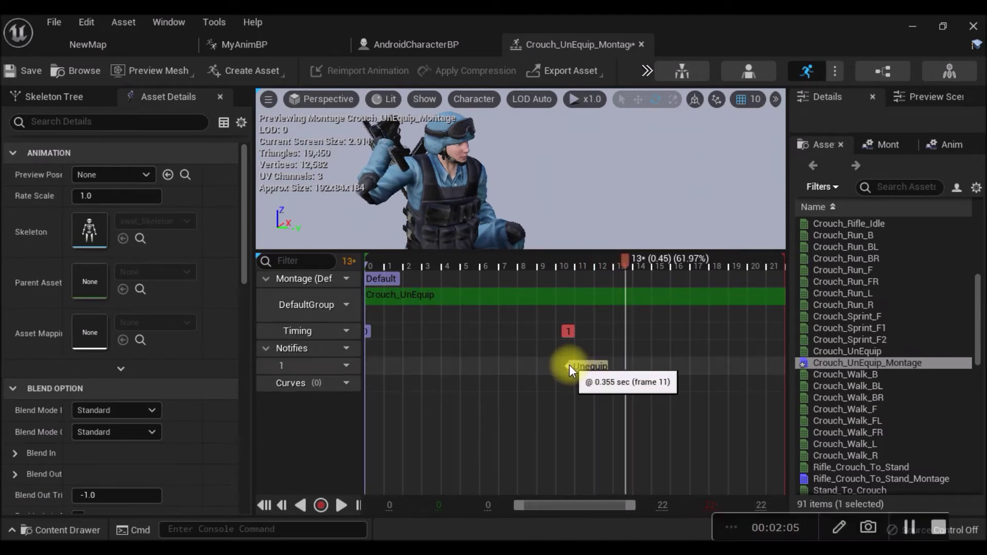
click(338, 501)
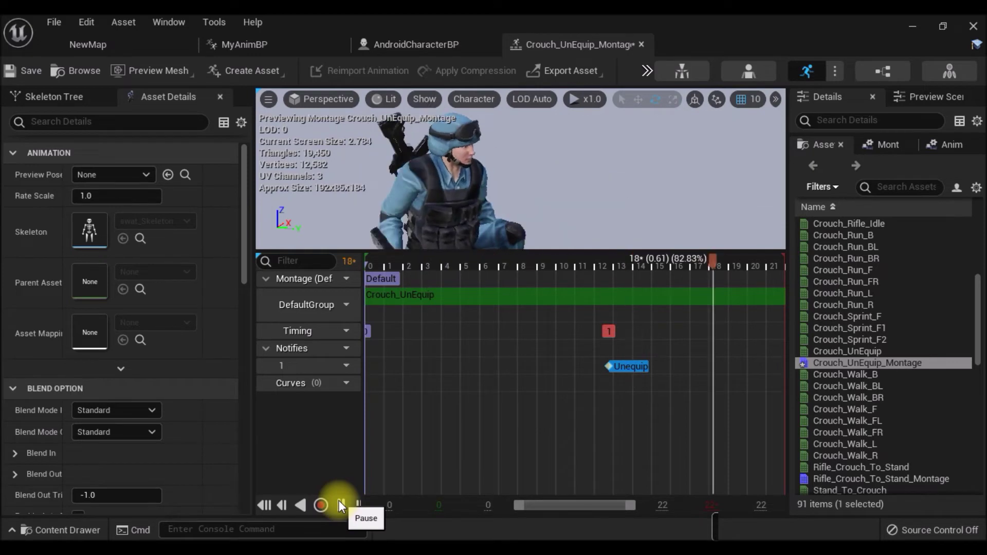
click(137, 37)
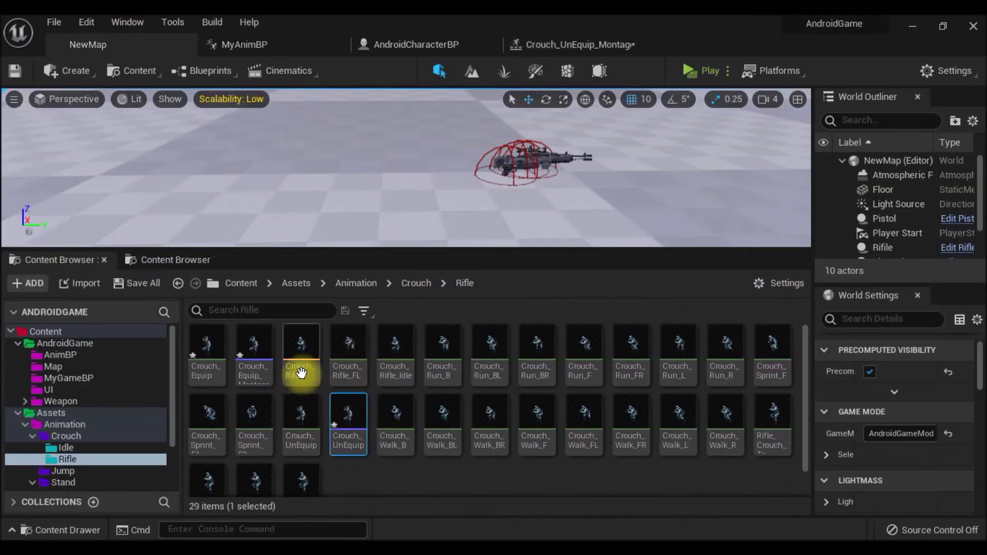
Recheck the Equip notify position on Crouch_Equip_Montage's timeline.
double_click(246, 364)
click(332, 499)
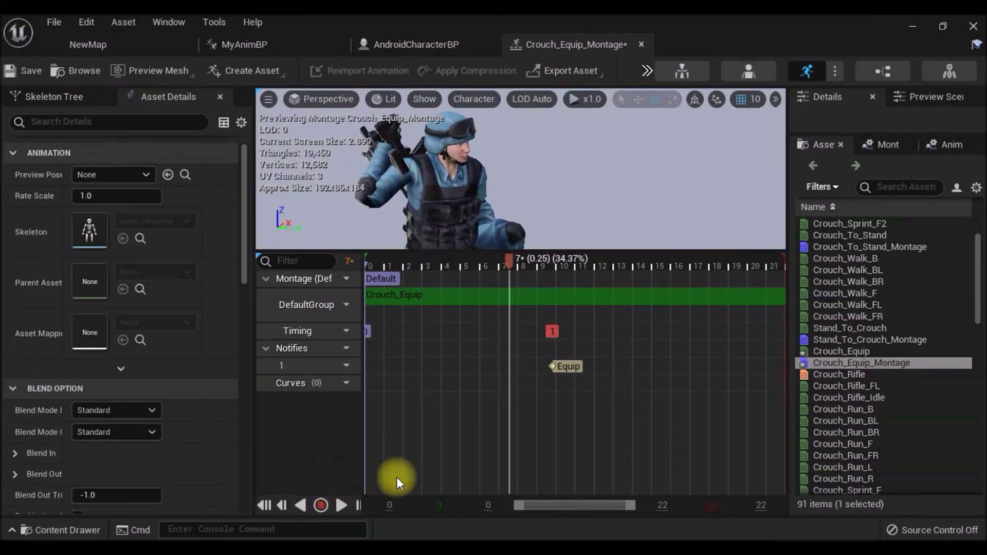
click(512, 257)
drag(512, 257, 553, 273)
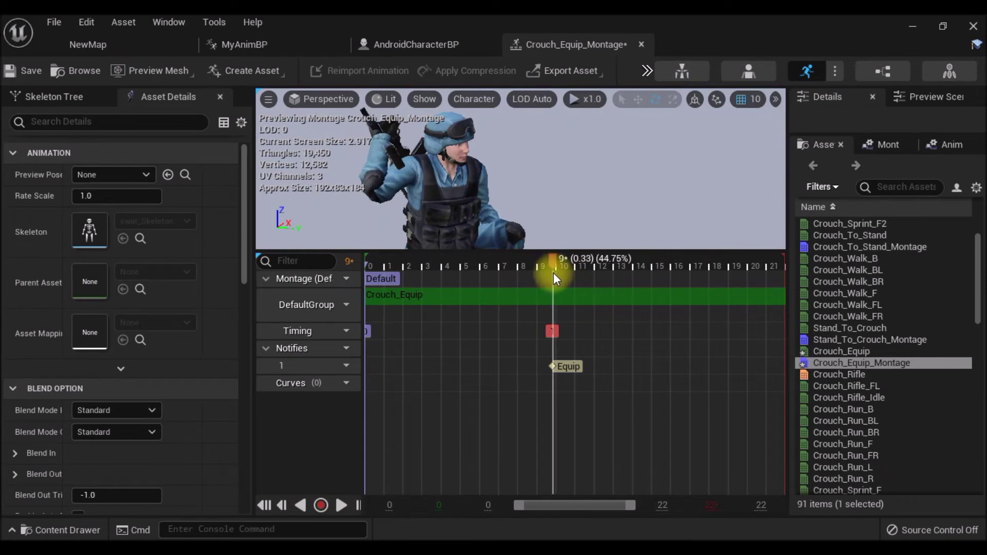
drag(553, 273, 552, 272)
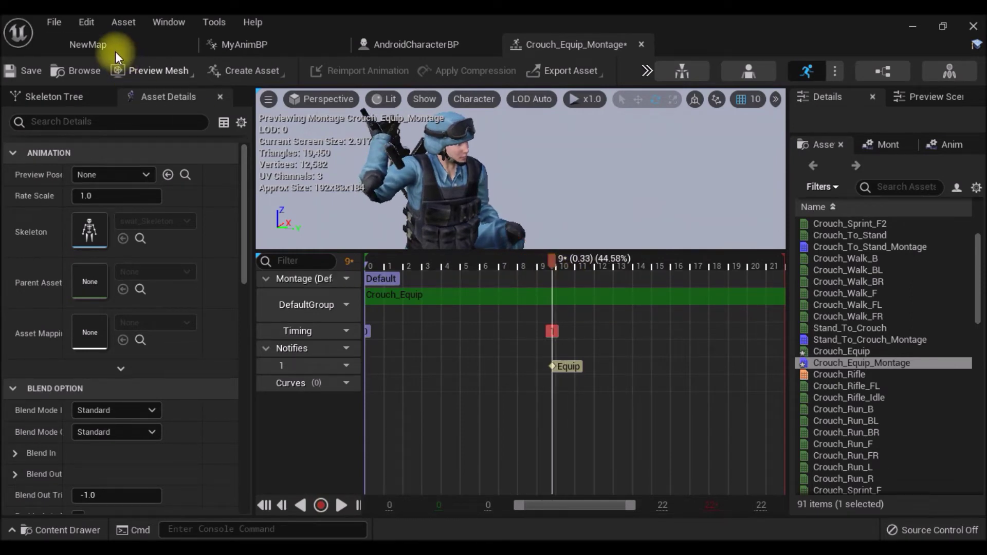
click(115, 51)
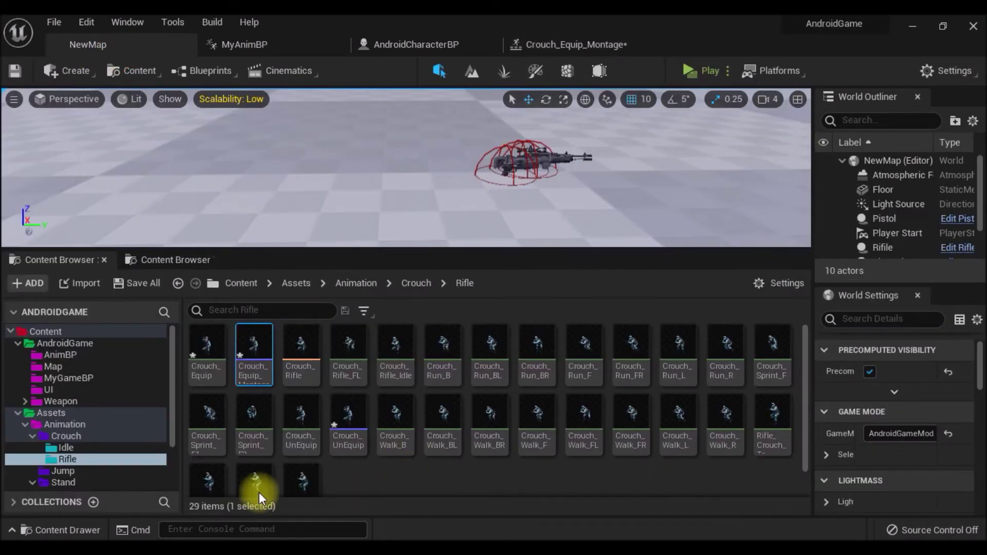
Save Crouch_Equip, Crouch_Equip_Montage and Crouch_UnEquip_Montage, then go to AndroidCharacterBP.
click(134, 286)
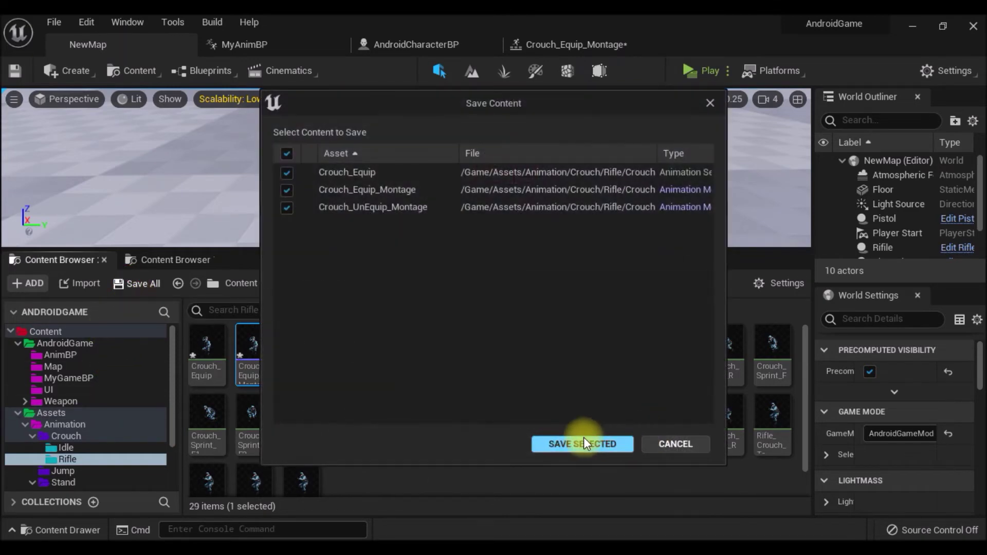
click(612, 441)
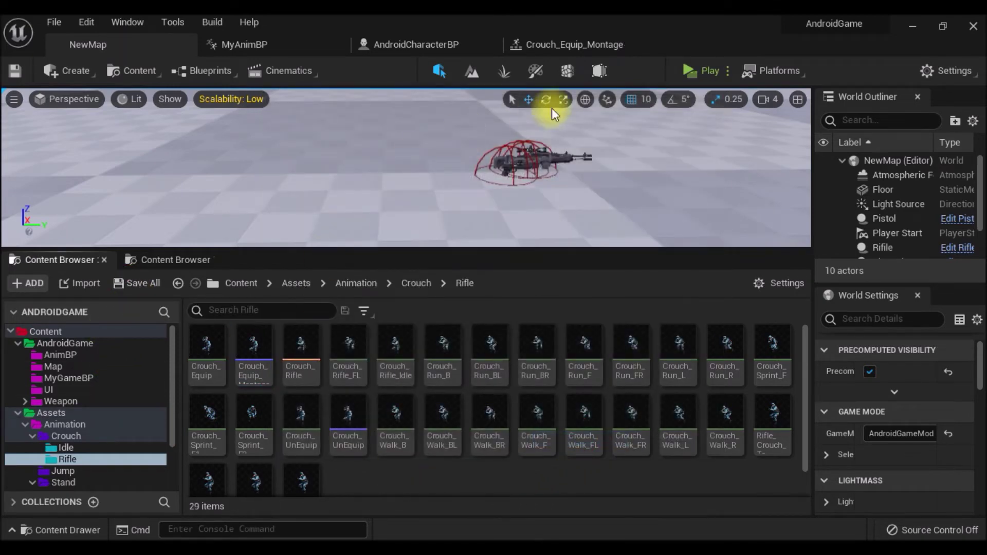
click(429, 51)
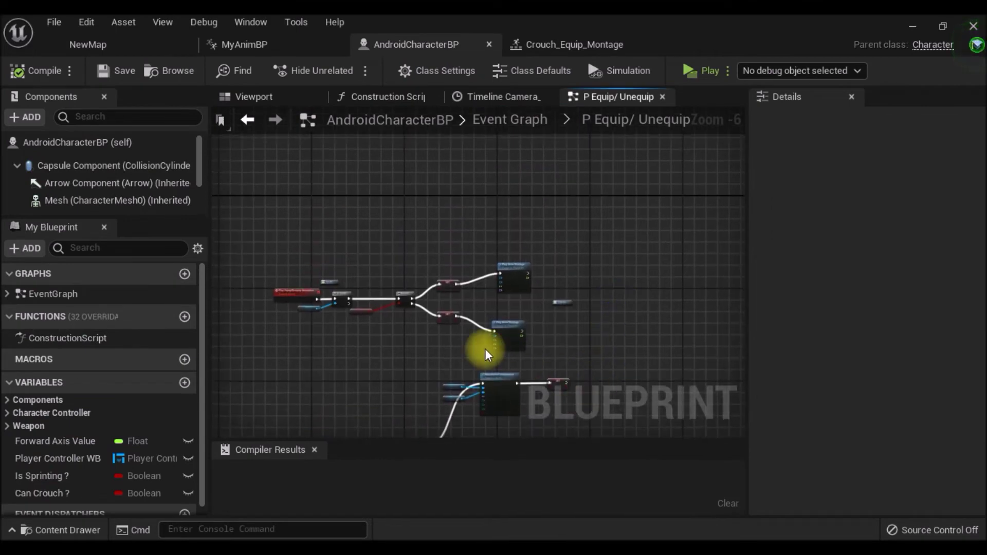
Move the event, Gun Ref and Is Valid nodes left to make room.
scroll(518, 368, up, 5)
mouse_move(430, 396)
right_down()
mouse_move(336, 389)
mouse_move(408, 298)
mouse_move(406, 319)
mouse_move(418, 143)
right_up()
scroll(334, 389, down, 3)
scroll(407, 297, up, 2)
scroll(406, 320, down, 2)
scroll(390, 177, down, 3)
right_drag(389, 177, 574, 334)
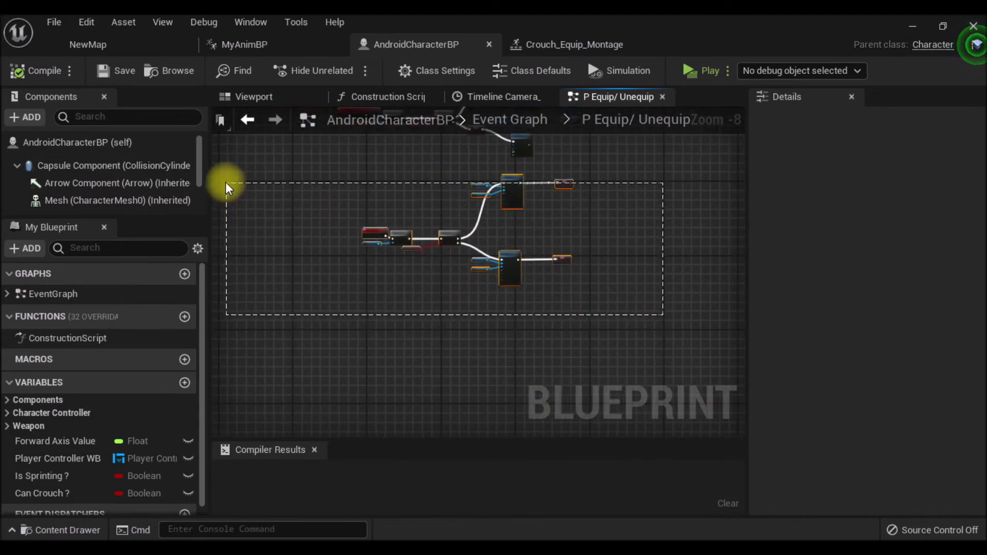
drag(574, 334, 283, 159)
click(528, 191)
right_drag(529, 226, 530, 331)
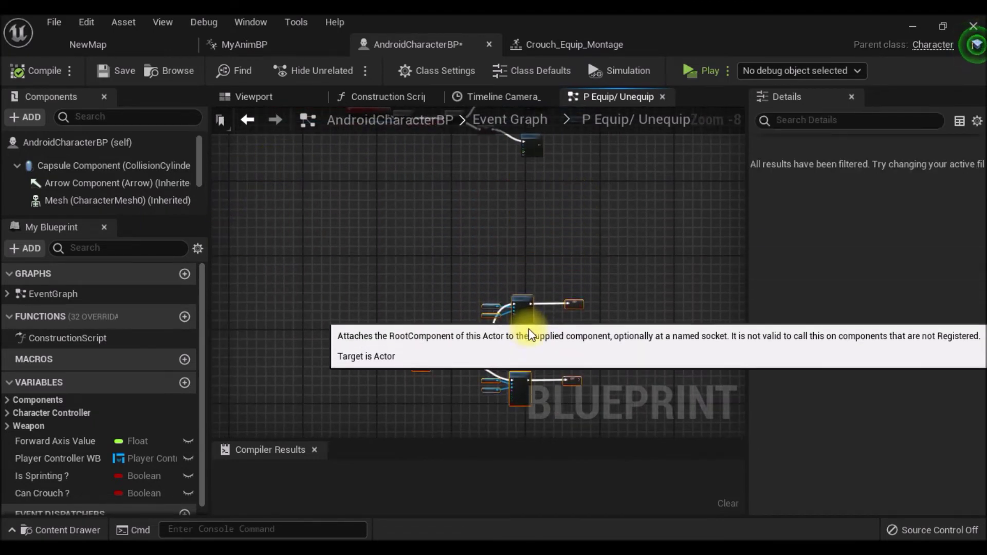
scroll(414, 258, up, 3)
scroll(536, 280, up, 2)
scroll(536, 280, up, 1)
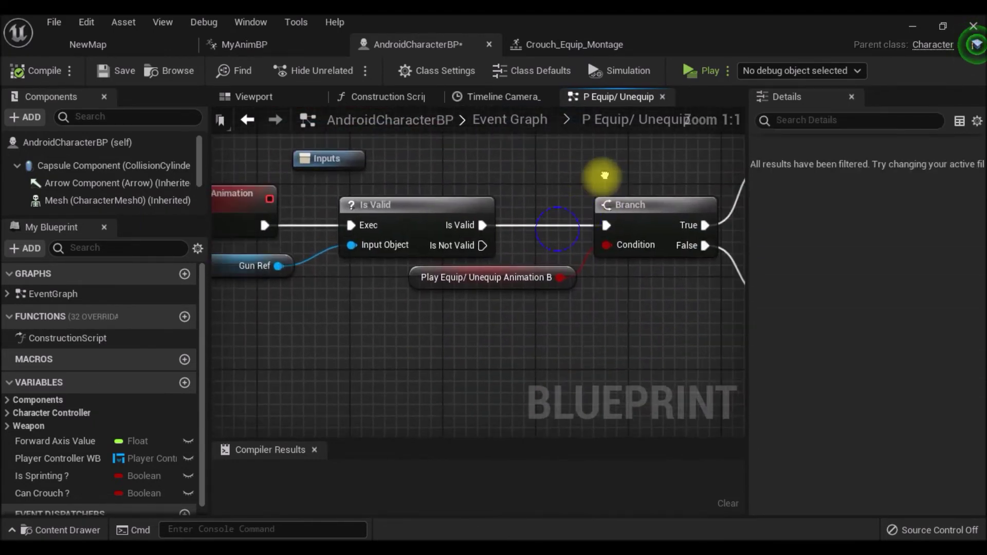
right_drag(348, 271, 480, 344)
scroll(274, 213, down, 1)
drag(275, 211, 477, 333)
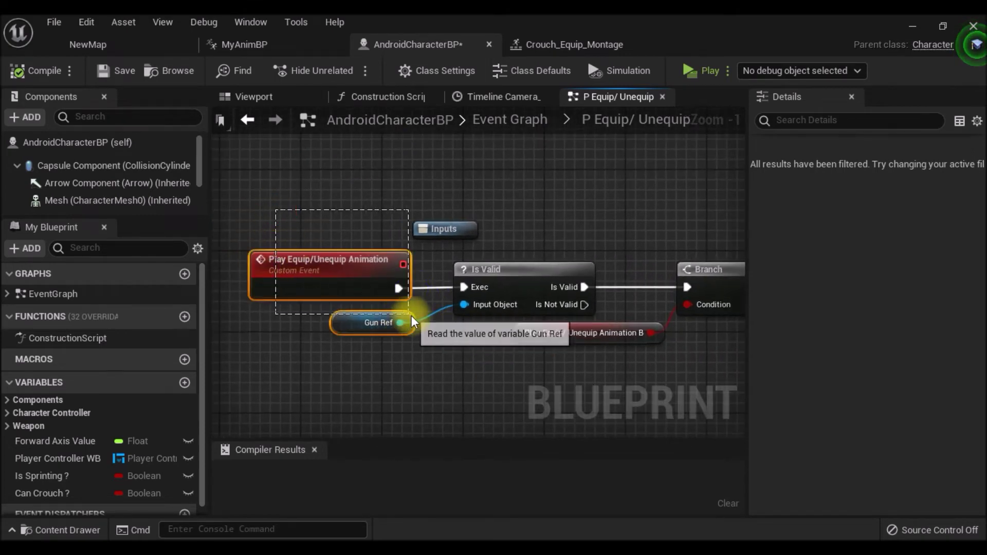
drag(528, 270, 346, 269)
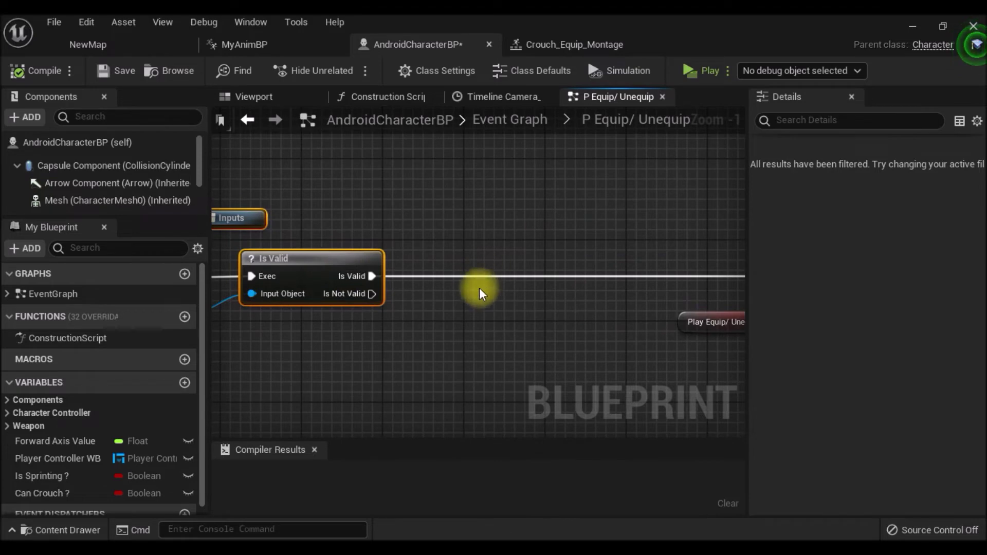
Insert a new Branch node fed by Is Valid's output.
click(491, 324)
drag(501, 342, 532, 279)
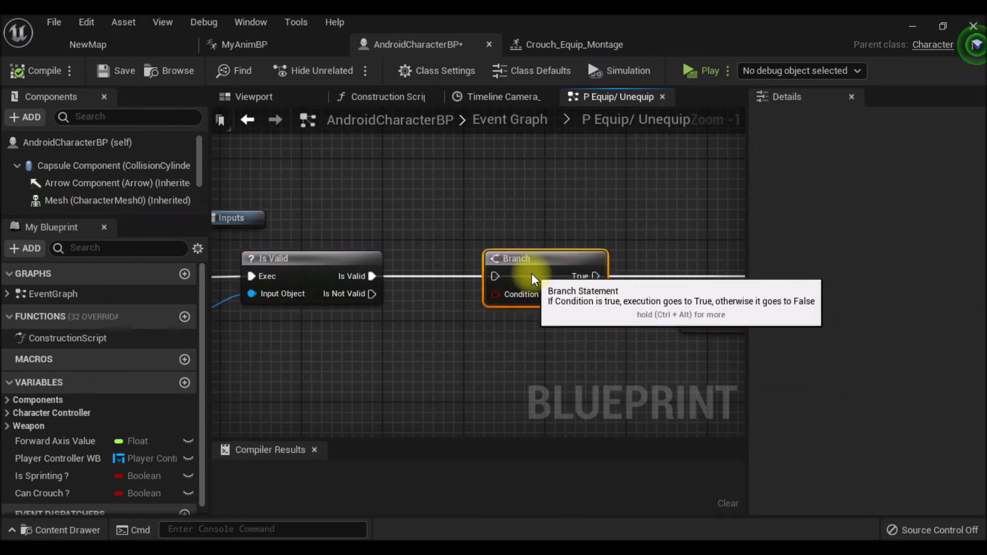
drag(372, 276, 526, 282)
mouse_move(507, 281)
right_down()
mouse_move(329, 287)
mouse_move(472, 263)
right_up()
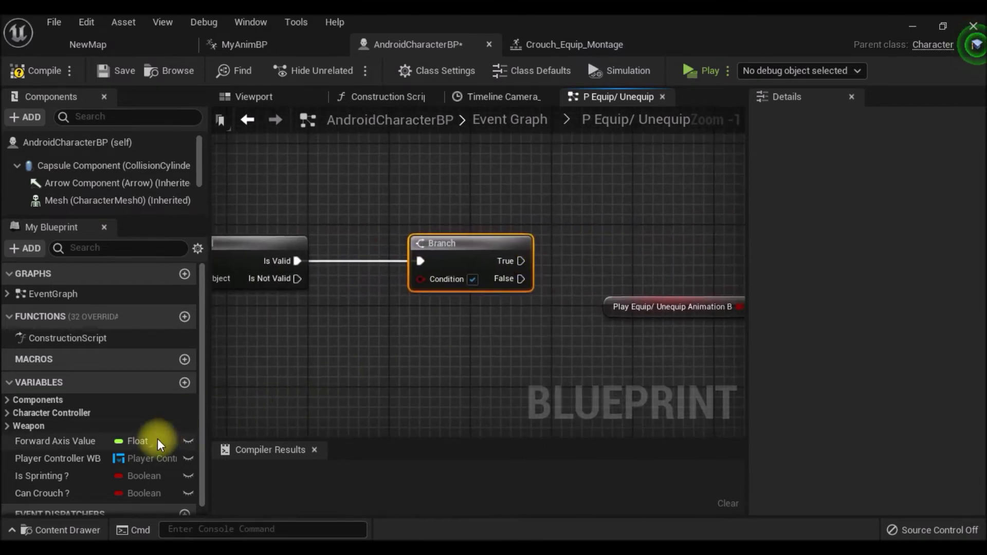
Wire a Can Crouch? getter into the Branch condition and False to the original Branch.
scroll(71, 472, down, 1)
mouse_move(41, 484)
mouse_down()
mouse_move(374, 337)
mouse_move(425, 293)
mouse_up()
click(329, 338)
right_drag(465, 301, 336, 324)
drag(379, 301, 649, 284)
scroll(649, 284, down, 5)
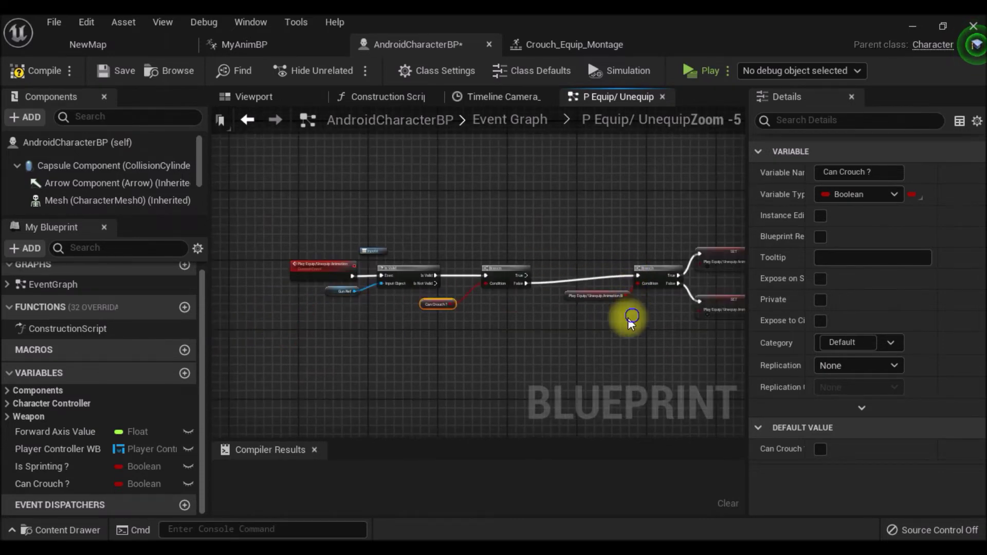
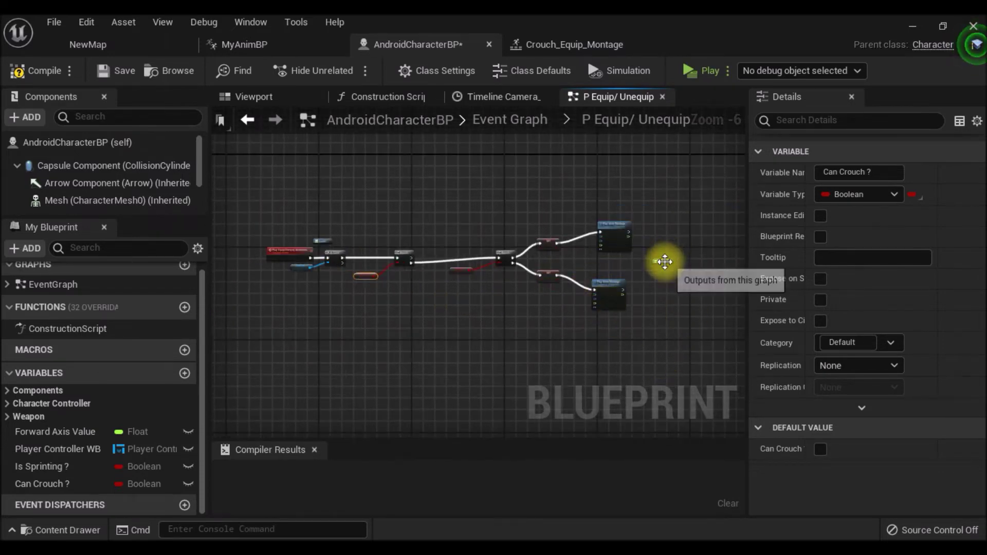
Regroup the lower Branch, SET and Play Anim Montage nodes into a tidier position.
click(665, 262)
right_drag(664, 262, 590, 261)
drag(368, 217, 354, 205)
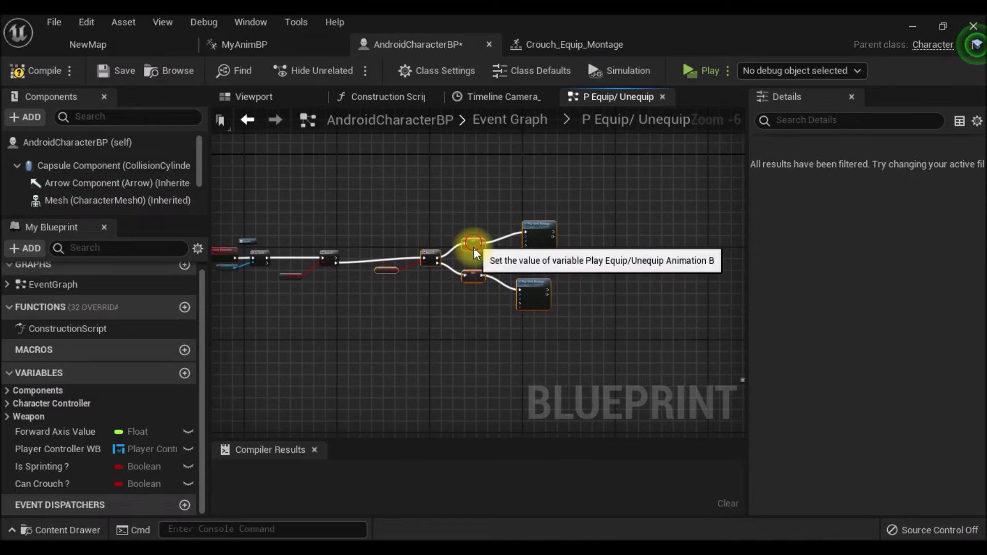
drag(473, 247, 431, 322)
scroll(431, 322, up, 3)
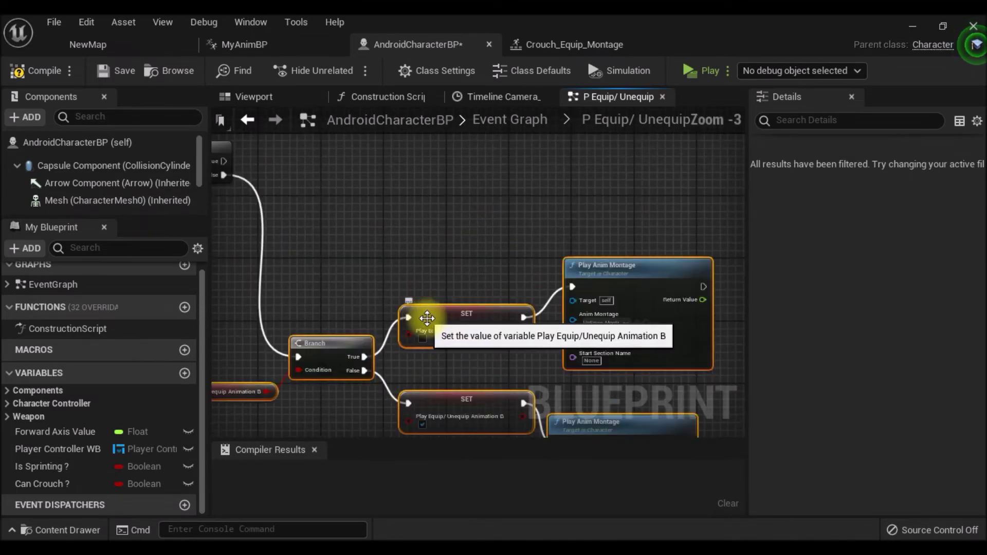
right_click(441, 326)
click(511, 271)
drag(458, 307, 512, 246)
click(509, 223)
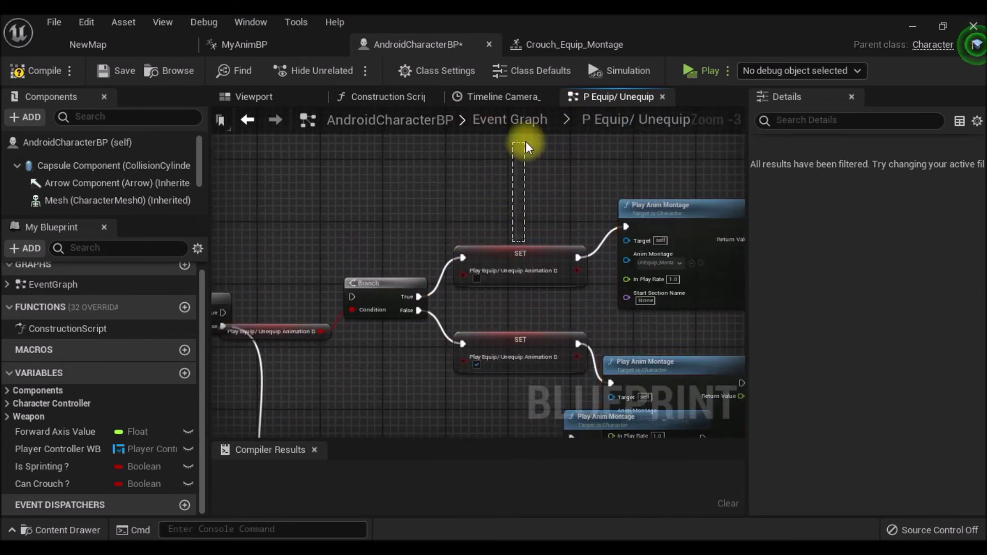
scroll(452, 211, down, 2)
Move the upper Branch group of nodes up and to the left.
drag(676, 293, 586, 160)
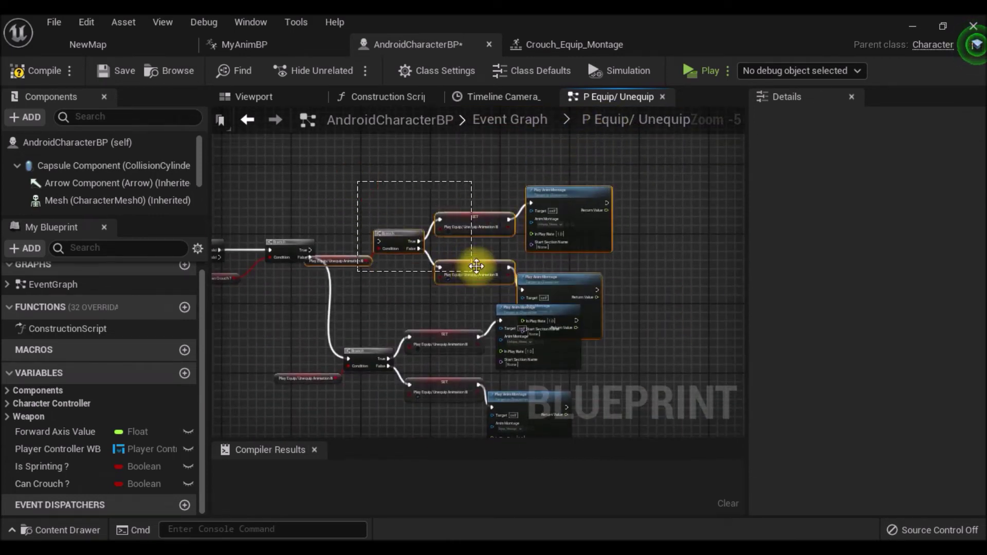
drag(476, 266, 451, 191)
drag(450, 152, 459, 131)
mouse_move(435, 264)
right_down()
mouse_move(397, 220)
mouse_move(373, 269)
right_up()
scroll(308, 385, up, 3)
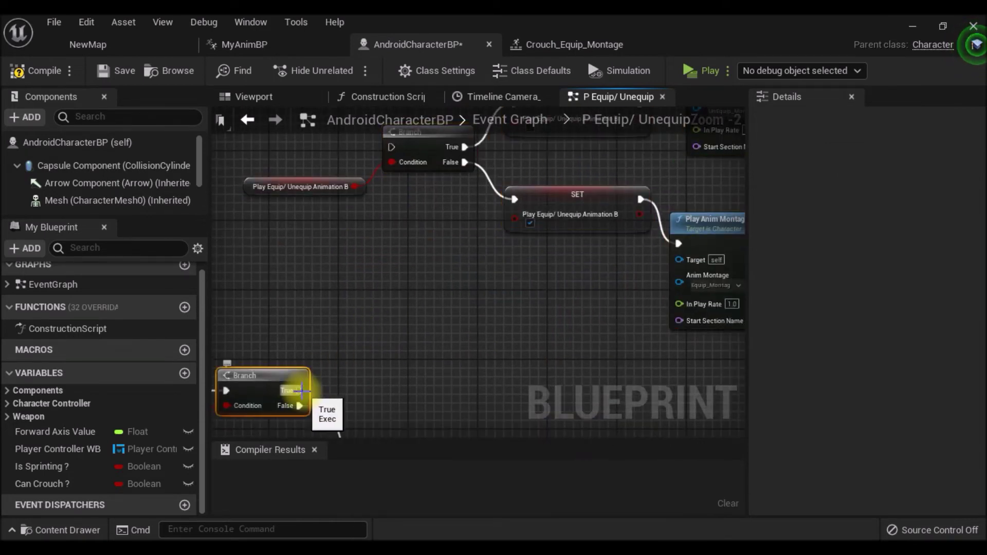
Wire the lower Branch's True output into the upper Branch's exec input.
drag(300, 390, 391, 148)
scroll(501, 325, down, 3)
right_drag(501, 325, 408, 282)
scroll(434, 309, up, 4)
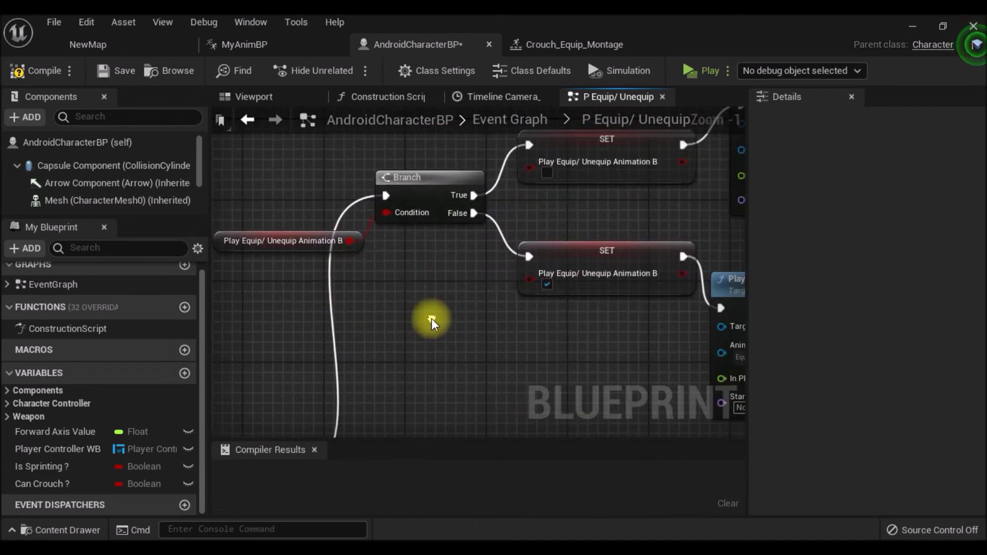
right_drag(570, 334, 389, 307)
Preview the Crouch_Equip_Montage and Crouch_UnEquip_Montage assets against the Play Anim Montage nodes.
click(149, 48)
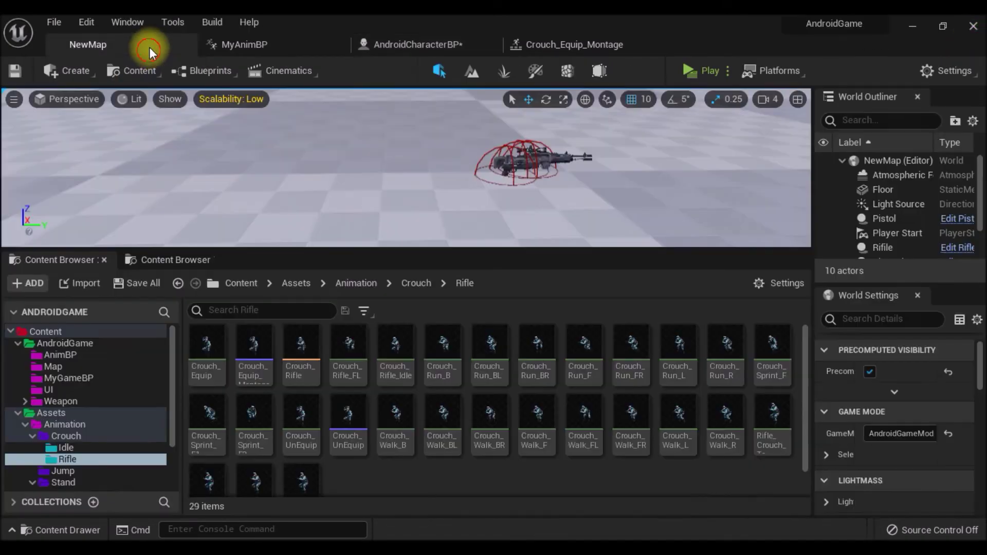
double_click(260, 374)
click(341, 506)
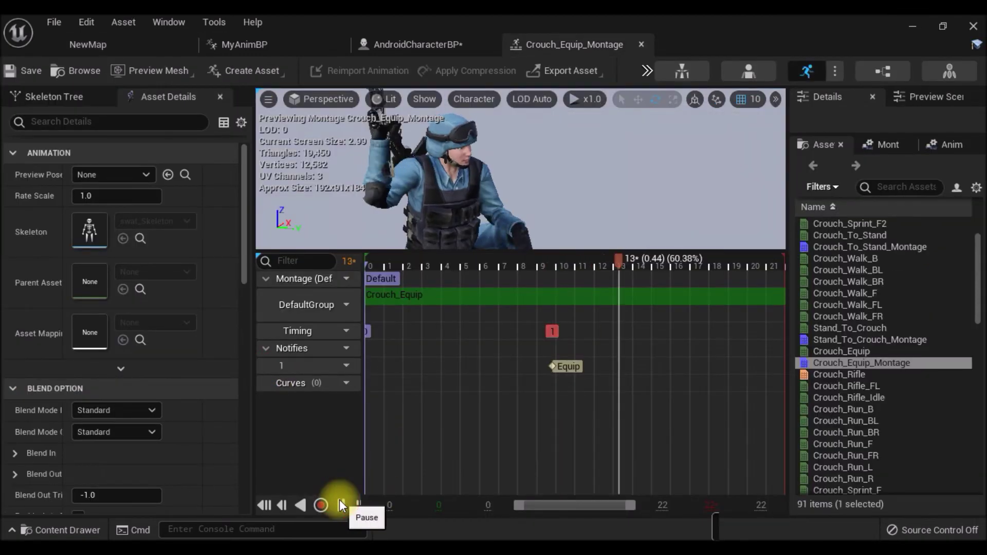
click(341, 505)
click(139, 44)
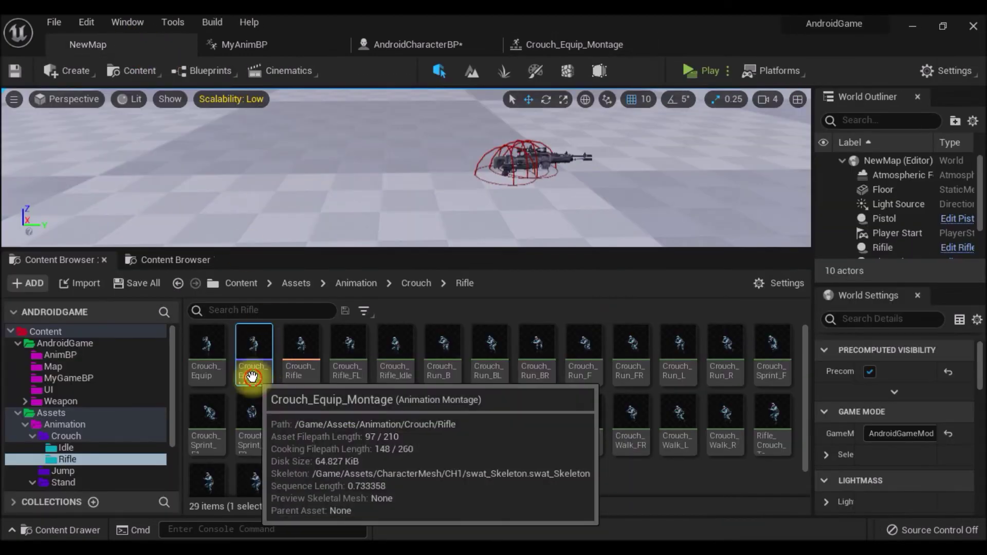
click(434, 44)
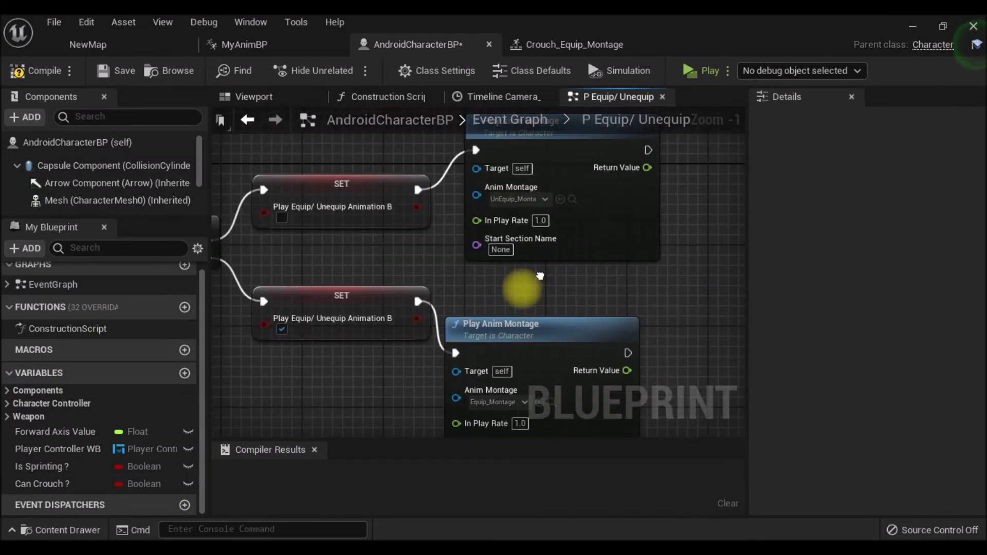
right_drag(577, 209, 555, 257)
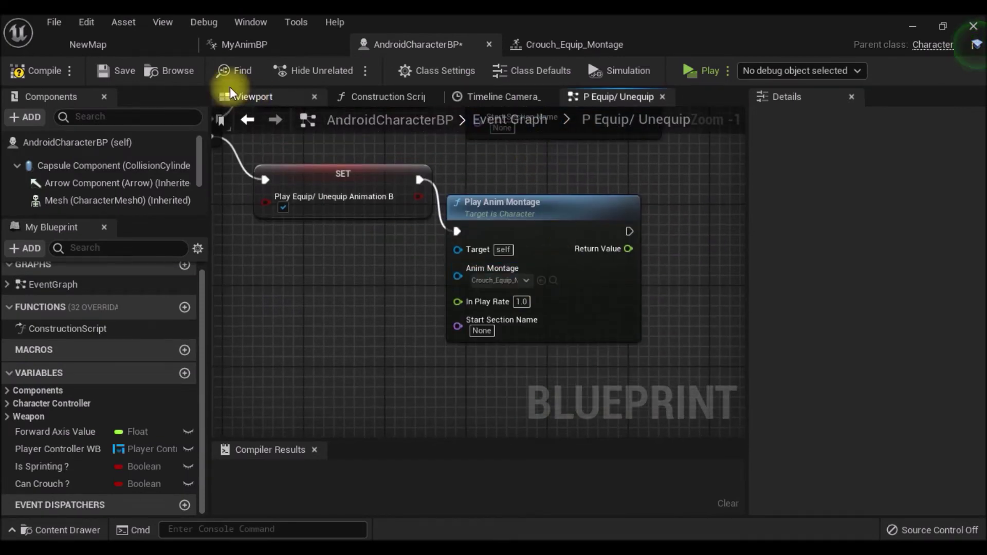
click(88, 44)
double_click(334, 419)
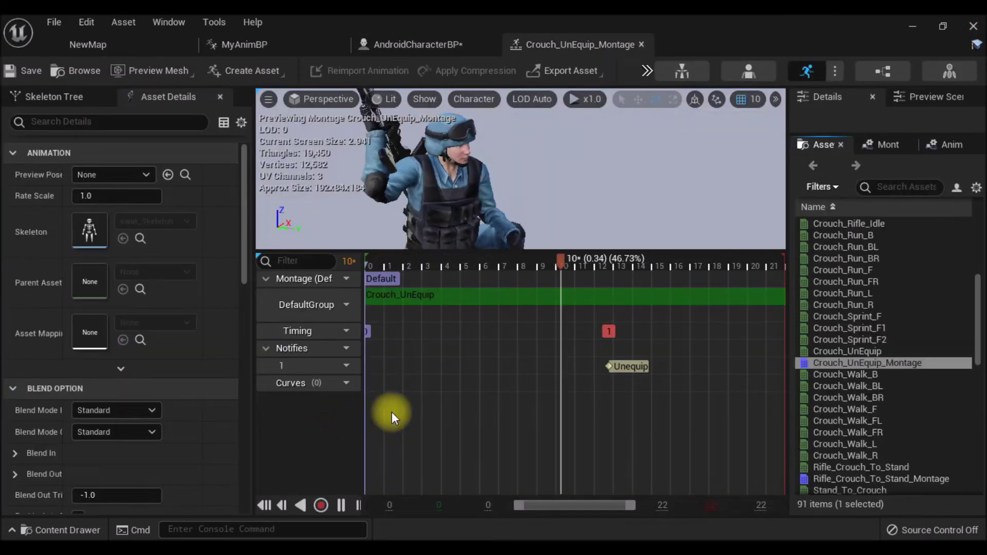
click(135, 44)
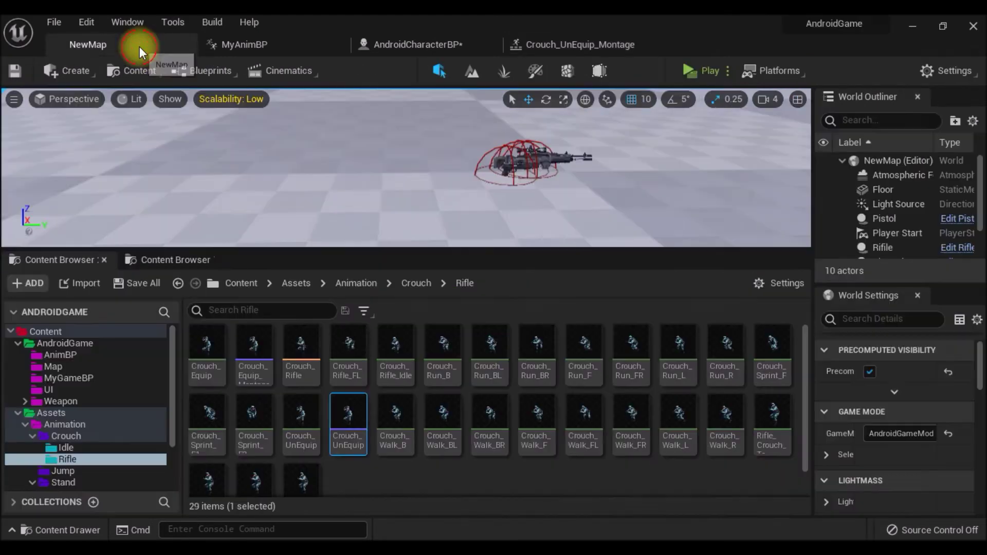
Set the upper Play Anim Montage node to Crouch_UnEquip_Montage and compile AndroidCharacterBP.
click(425, 41)
right_drag(531, 223, 522, 322)
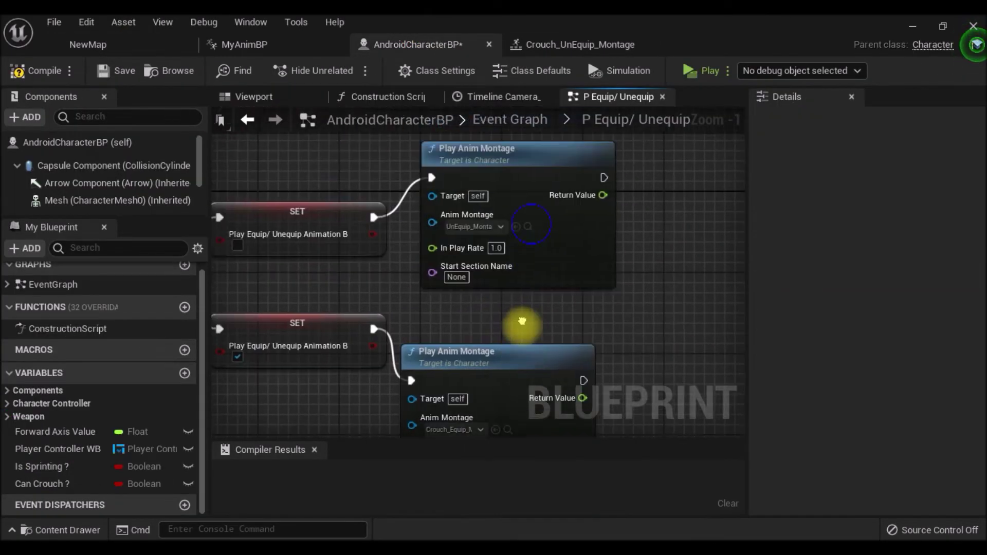
click(516, 227)
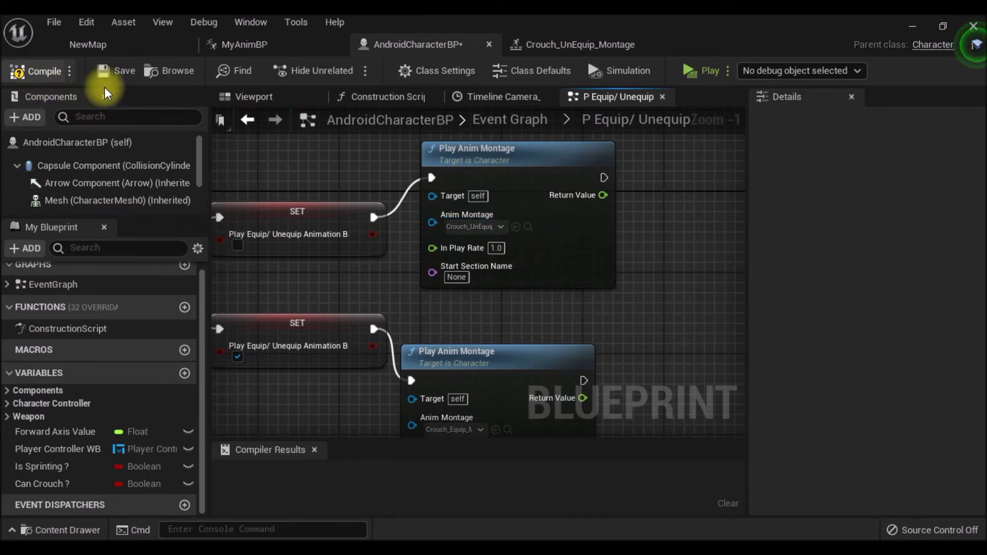
click(114, 71)
right_drag(341, 286, 525, 304)
scroll(456, 304, down, 3)
mouse_move(452, 330)
right_down()
mouse_move(468, 374)
mouse_move(365, 366)
right_up()
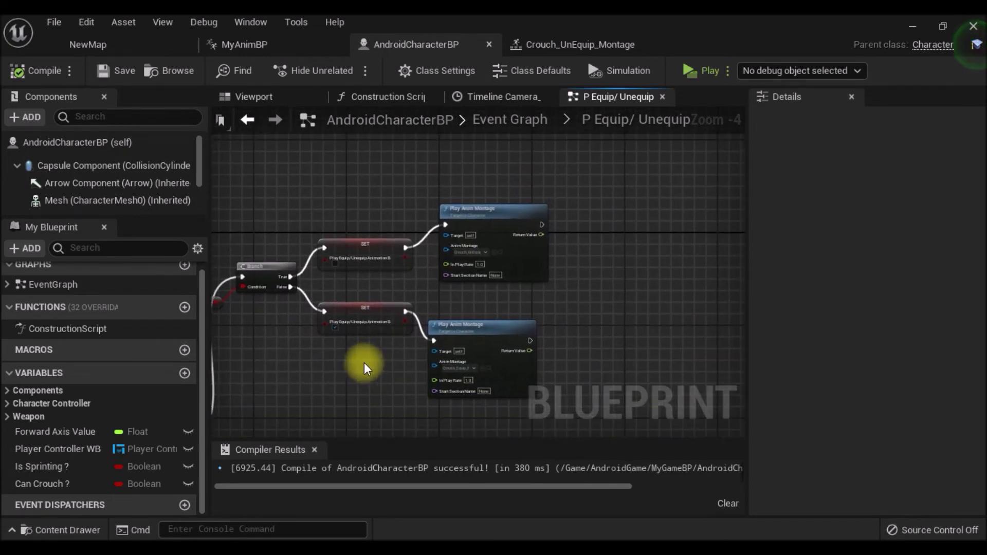
Open the Locomotion state machine from MyAnimBP's AnimGraph.
right_drag(334, 375, 444, 394)
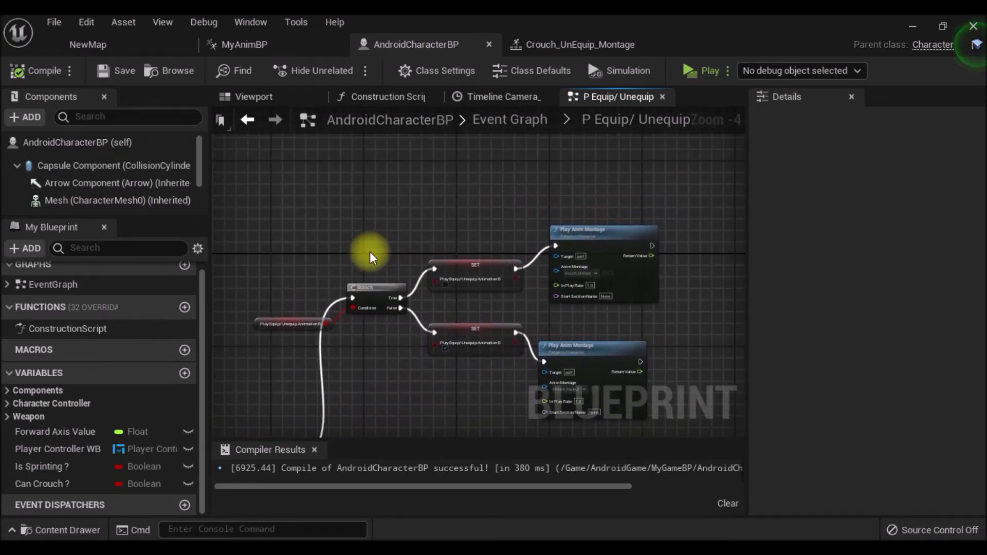
click(247, 42)
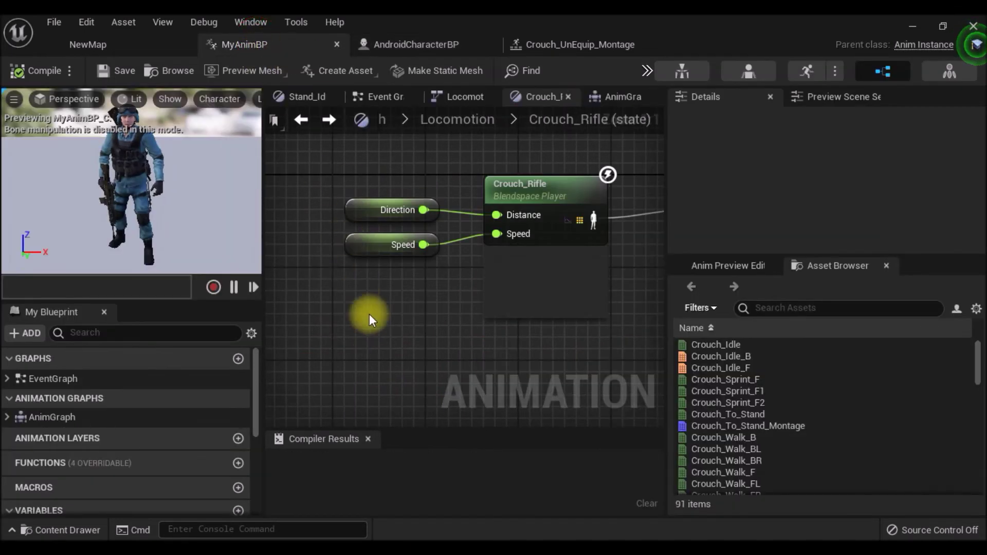
double_click(99, 415)
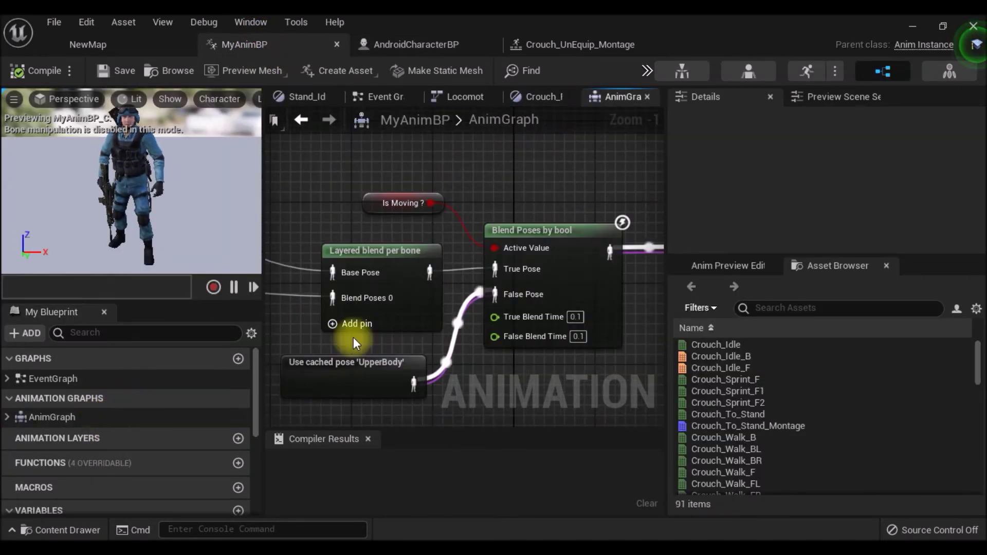
scroll(442, 306, up, 1)
scroll(403, 273, down, 4)
double_click(418, 326)
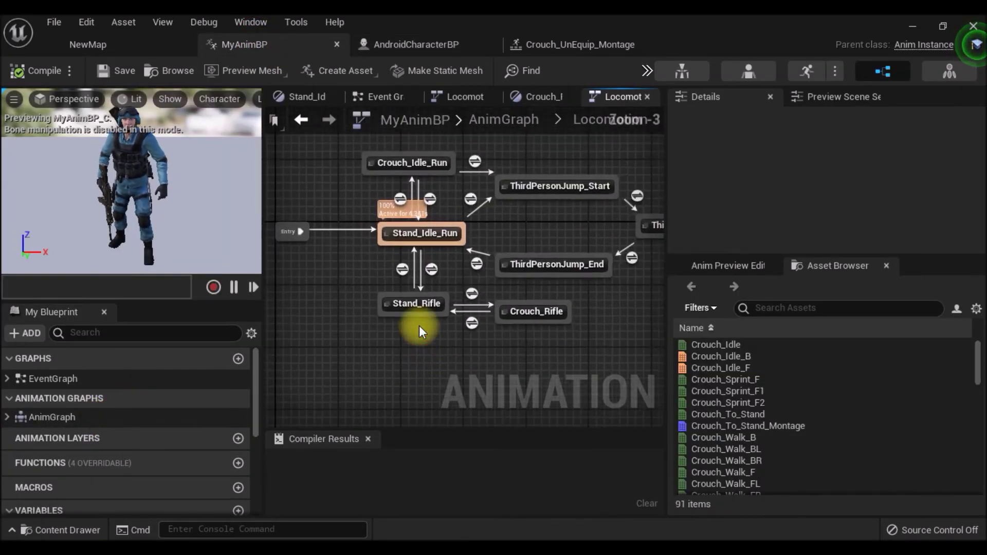
Place the Crouch_Rifle state to the left of Stand_Rifle and shift Entry further left.
right_drag(550, 319, 553, 245)
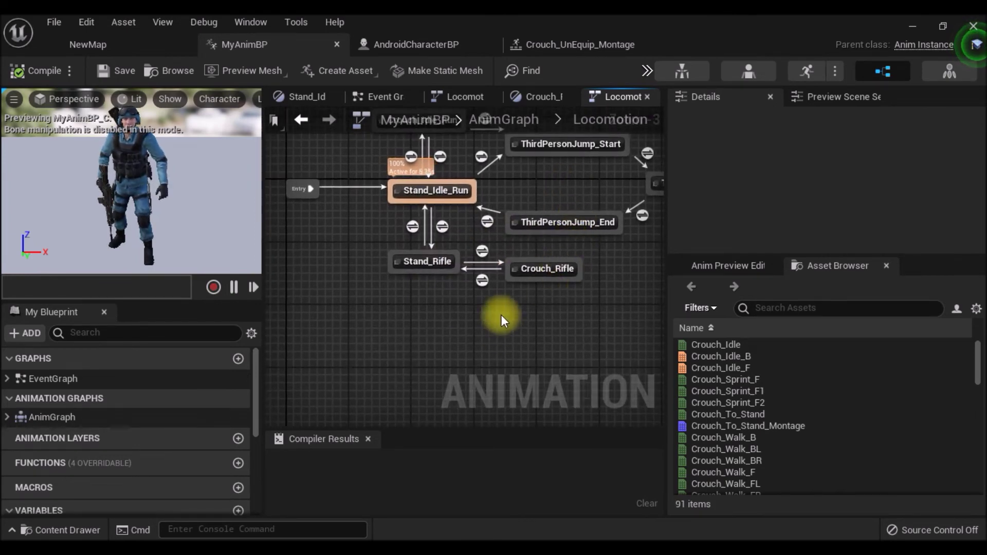
click(548, 267)
drag(548, 267, 524, 300)
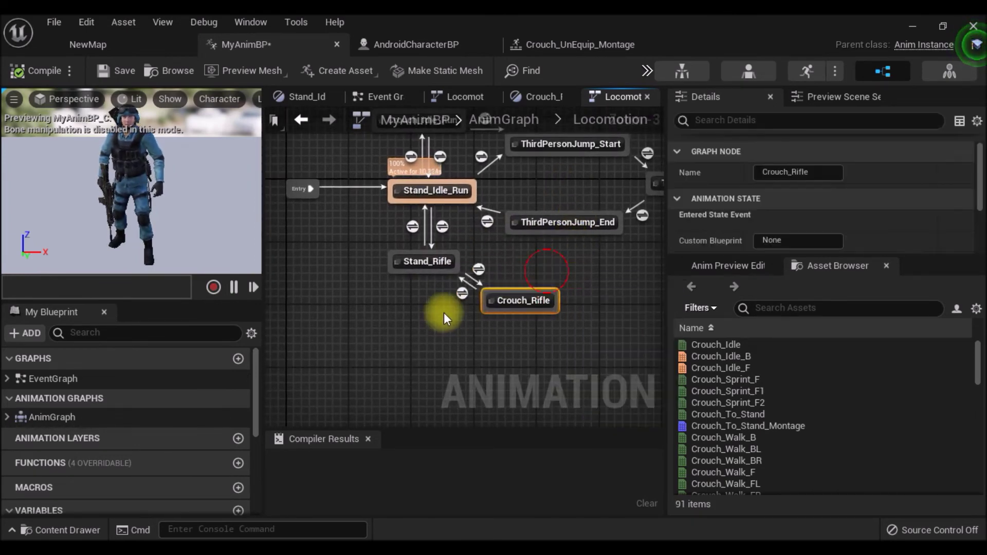
drag(458, 312, 298, 258)
right_drag(401, 224, 509, 282)
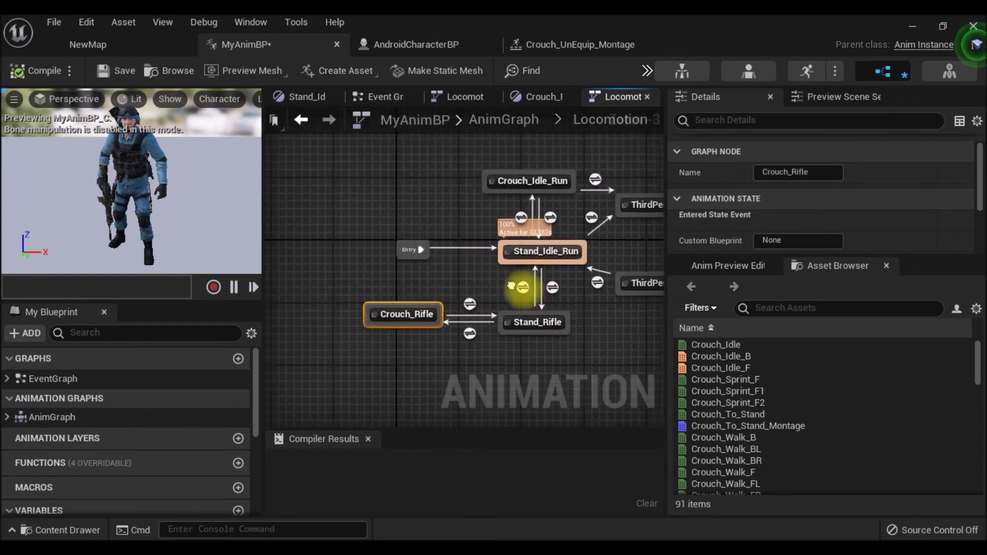
scroll(387, 258, up, 3)
drag(389, 249, 296, 250)
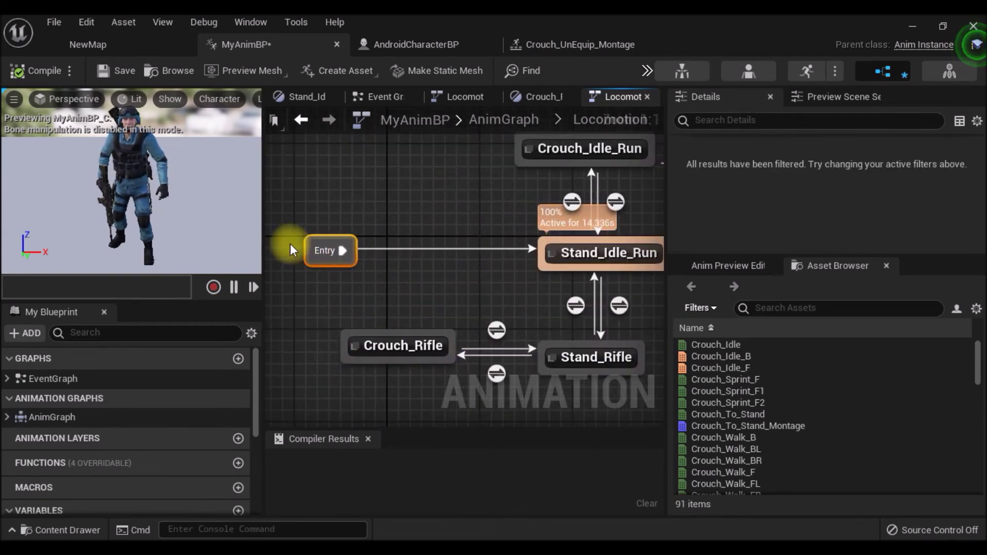
mouse_move(401, 194)
right_down()
mouse_move(375, 196)
mouse_move(403, 302)
right_up()
Add transitions from Crouch_Rifle to Crouch_Idle_Run and back again.
drag(391, 335, 515, 170)
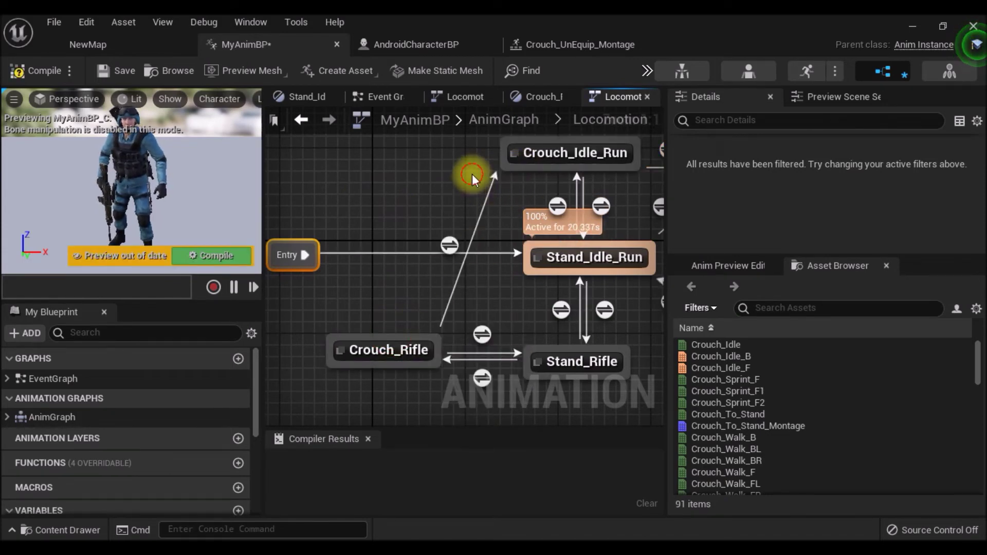
mouse_move(506, 154)
mouse_down()
mouse_move(414, 258)
mouse_move(381, 336)
mouse_up()
mouse_move(460, 280)
right_down()
mouse_move(440, 286)
mouse_move(452, 223)
right_up()
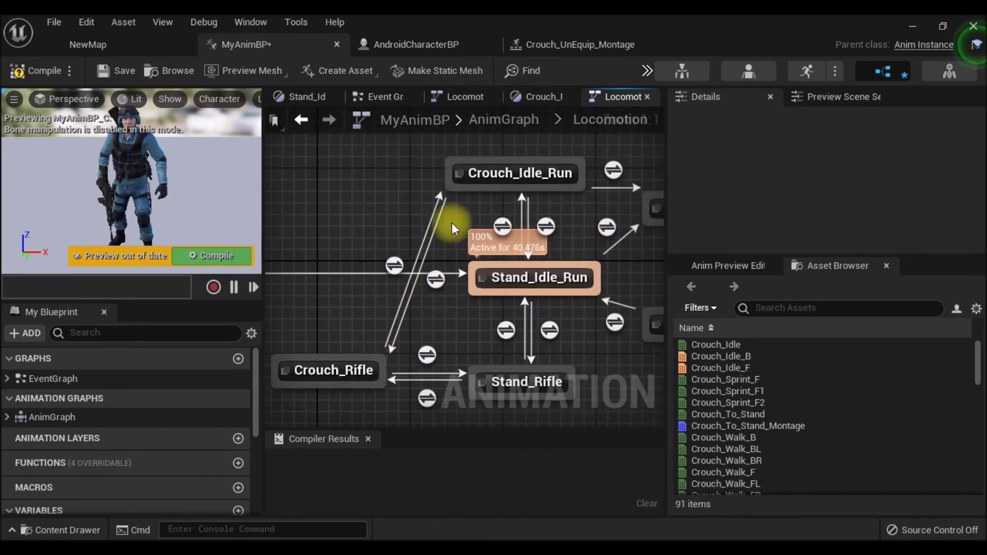
Add an Equip/ Unequip B getter to the Crouch_Idle_Run to Crouch_Rifle transition rule.
double_click(435, 280)
scroll(206, 434, down, 3)
scroll(216, 436, down, 3)
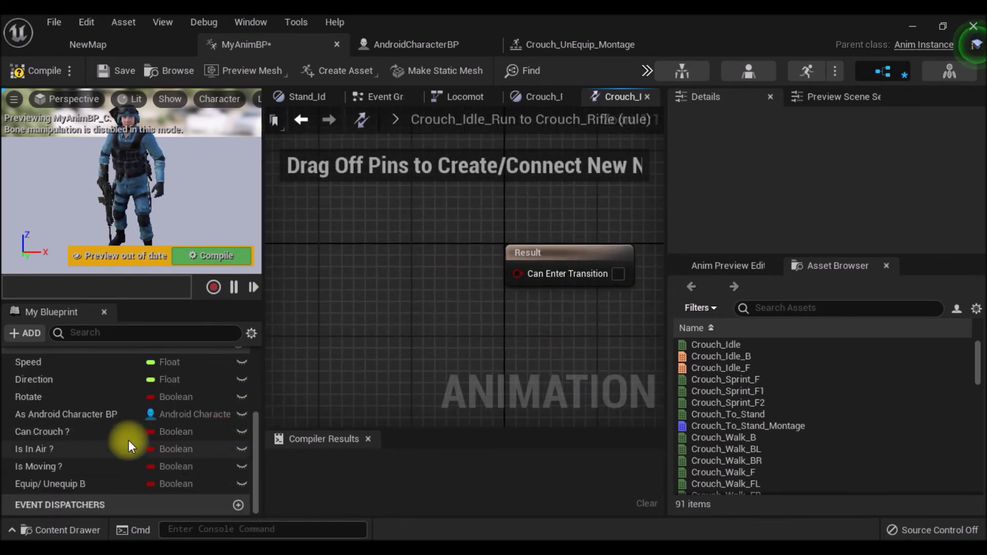
mouse_move(44, 483)
mouse_down()
mouse_move(474, 286)
mouse_move(529, 275)
mouse_up()
click(311, 123)
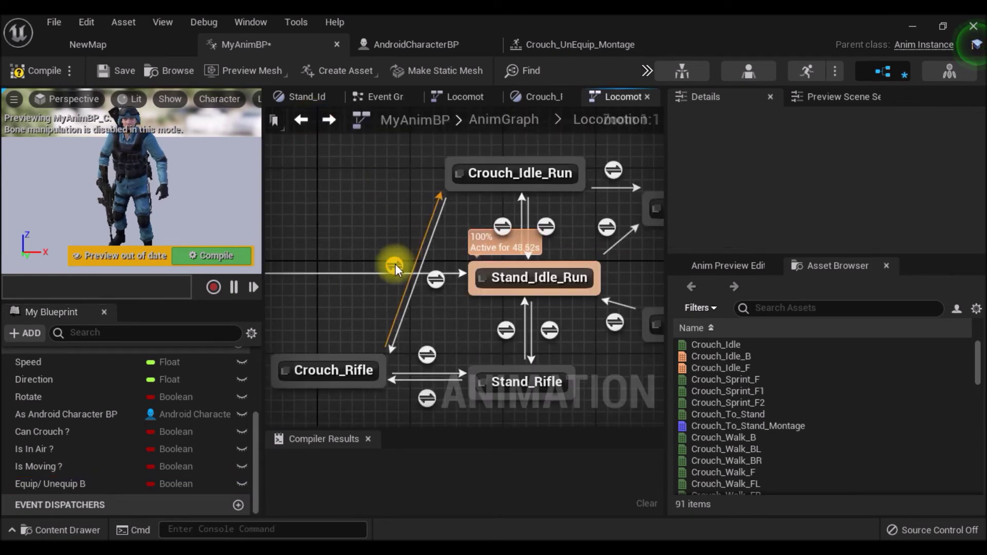
In the Crouch_Rifle to Crouch_Idle_Run rule, feed NOT Equip/ Unequip B into Can Enter Transition.
double_click(394, 264)
drag(42, 484, 310, 366)
drag(392, 372, 465, 372)
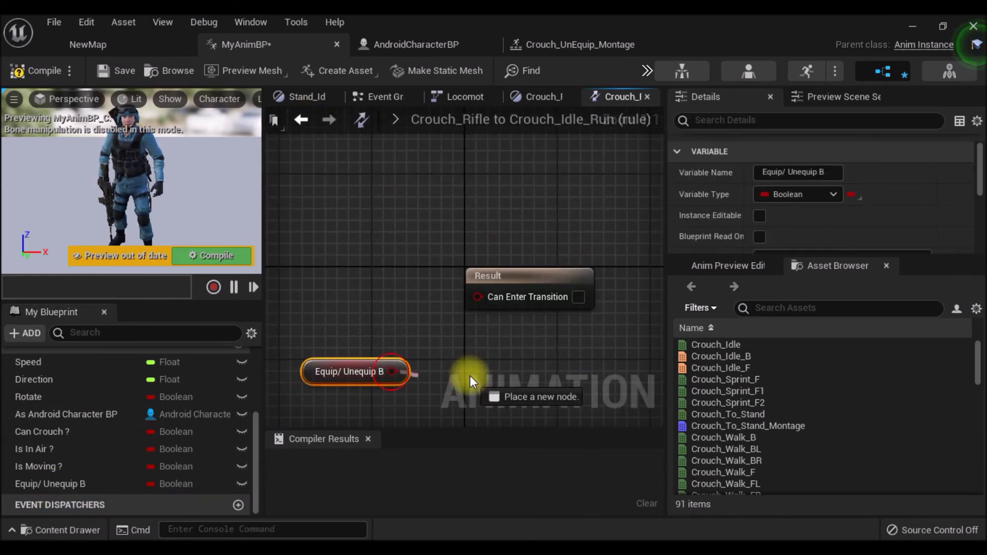
text(no)
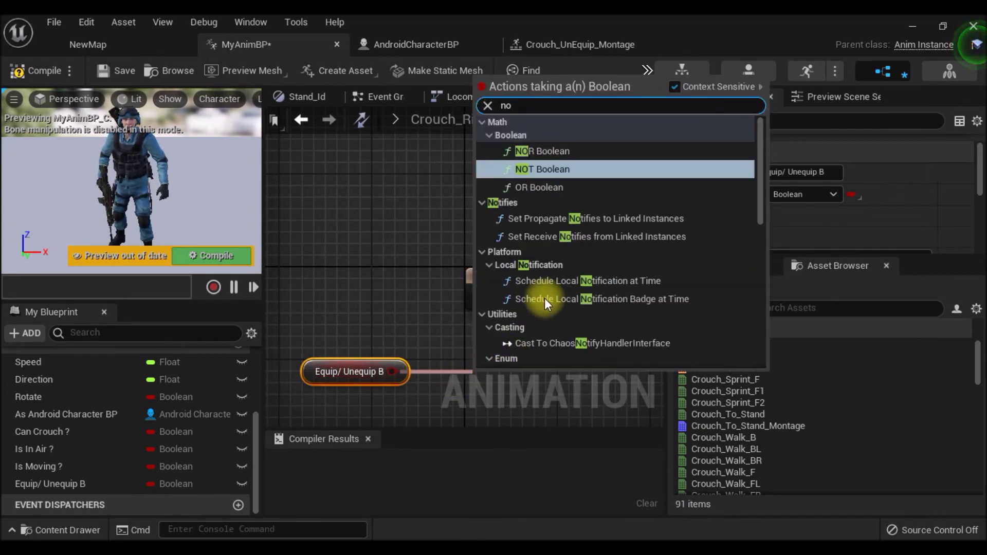
text(t)
click(545, 151)
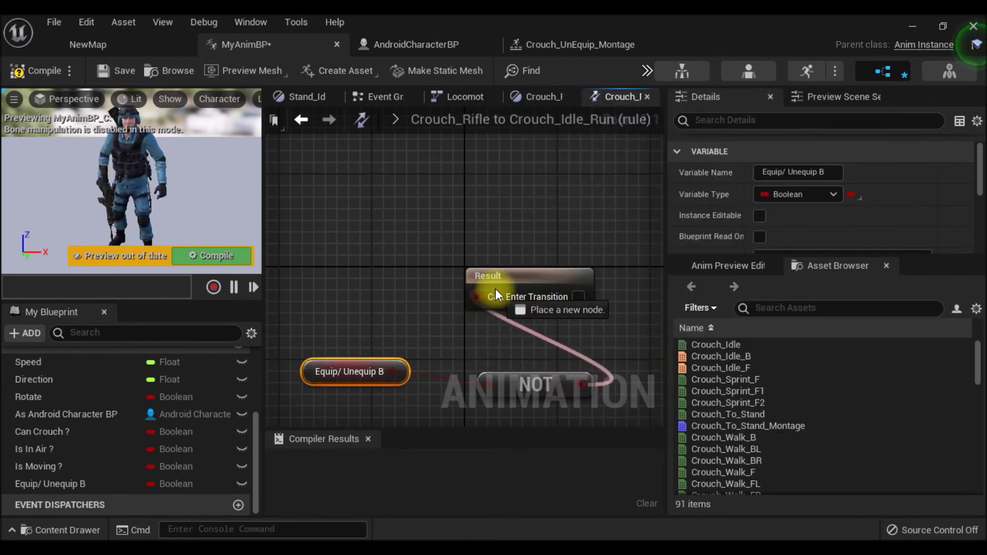
drag(569, 383, 492, 311)
drag(584, 386, 478, 297)
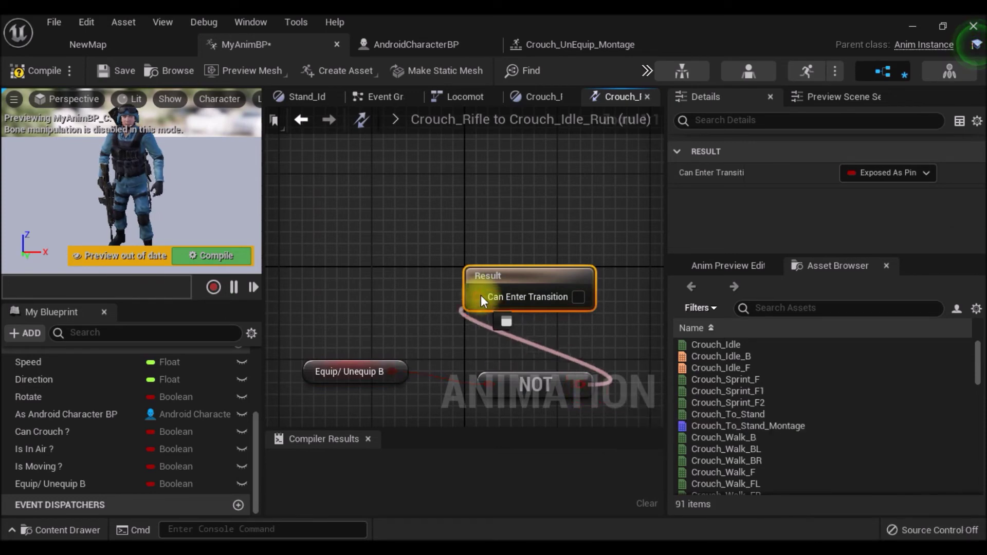
Compile and save MyAnimBP, then straighten the wires through the NOT node.
click(117, 73)
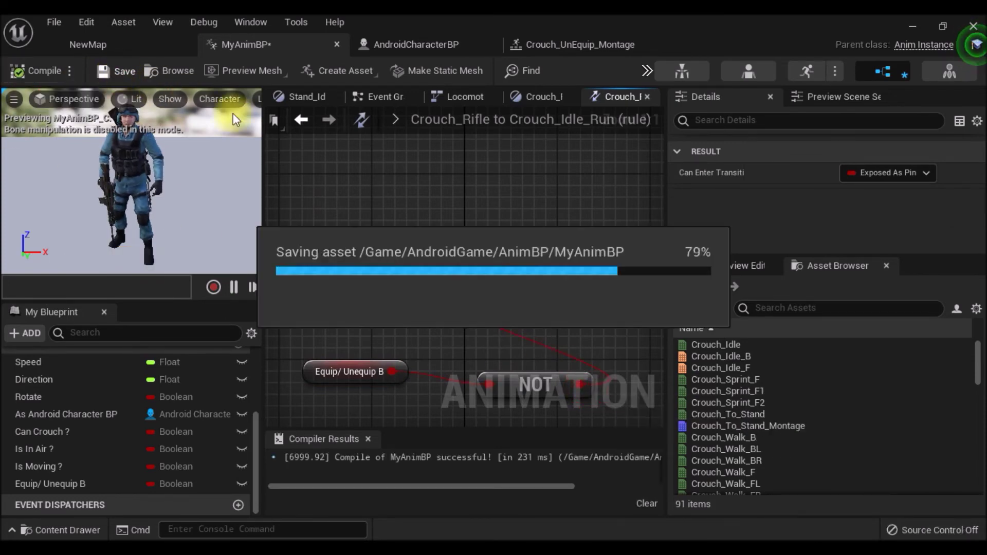
scroll(532, 221, down, 1)
mouse_move(314, 294)
mouse_down()
mouse_move(503, 375)
mouse_move(406, 270)
mouse_up()
right_click(388, 265)
mouse_move(452, 463)
click(643, 480)
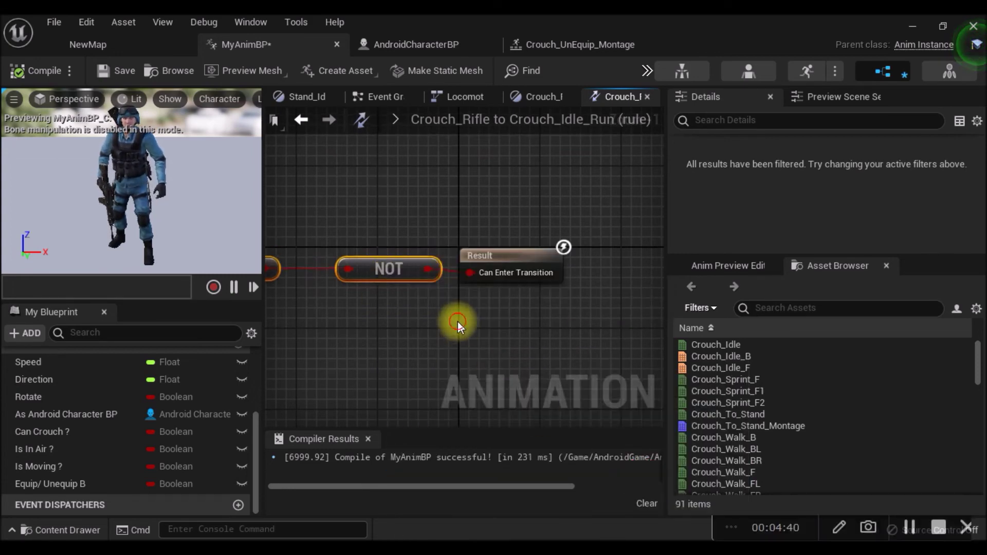
right_drag(458, 321, 480, 378)
click(107, 45)
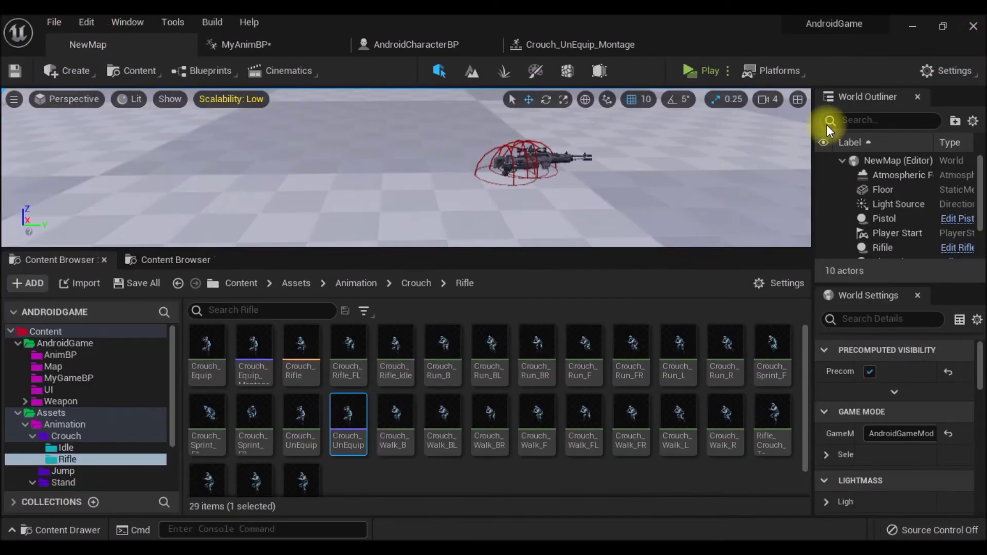
click(659, 74)
mouse_move(673, 284)
mouse_down()
mouse_move(315, 269)
mouse_move(815, 273)
mouse_move(610, 299)
mouse_move(918, 505)
mouse_up()
click(865, 495)
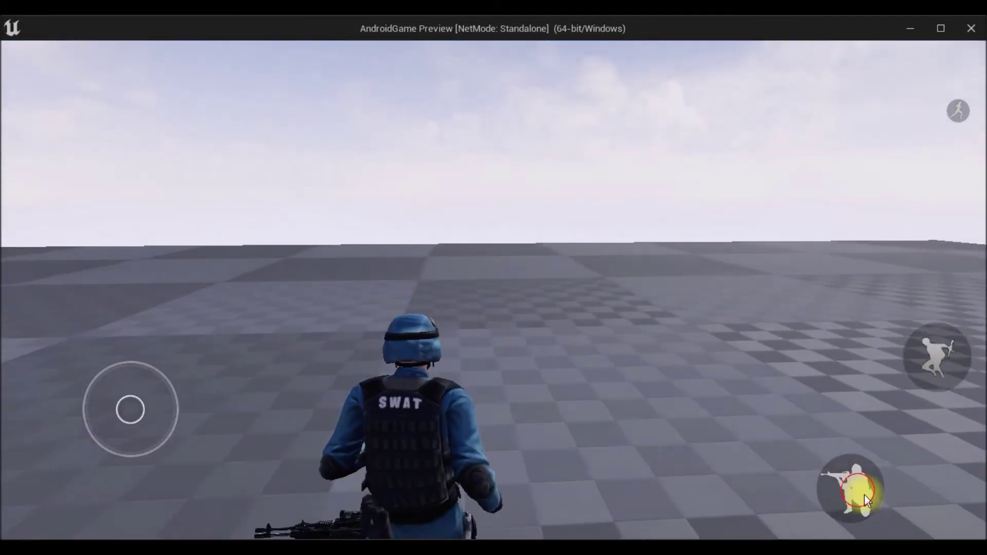
drag(676, 327, 677, 348)
click(632, 322)
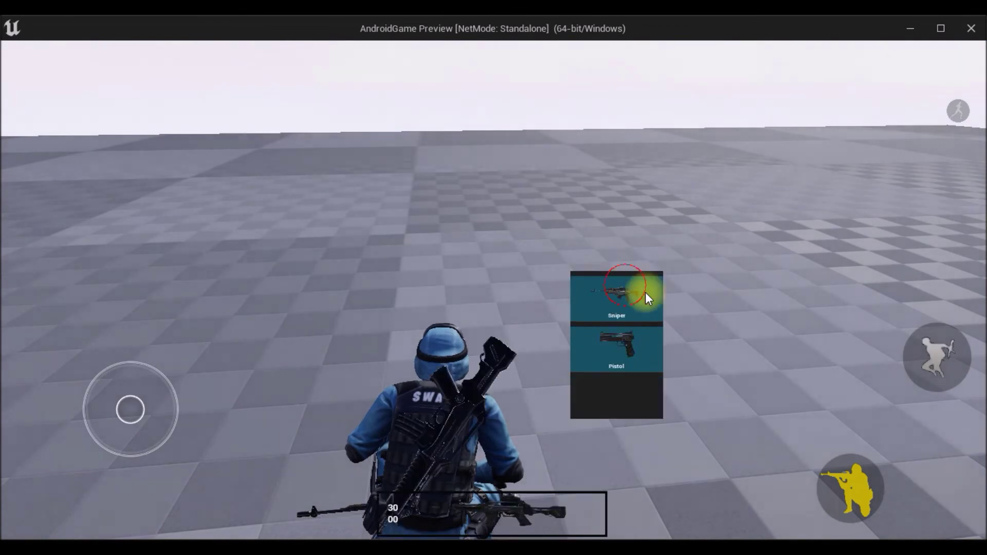
click(646, 292)
mouse_move(808, 327)
mouse_down()
mouse_move(676, 307)
mouse_move(533, 513)
mouse_up()
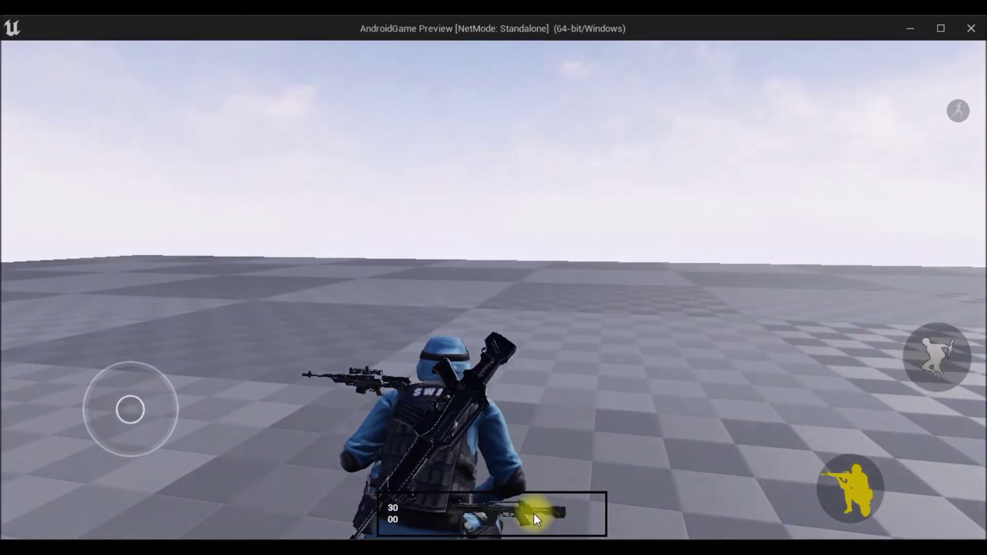
click(534, 514)
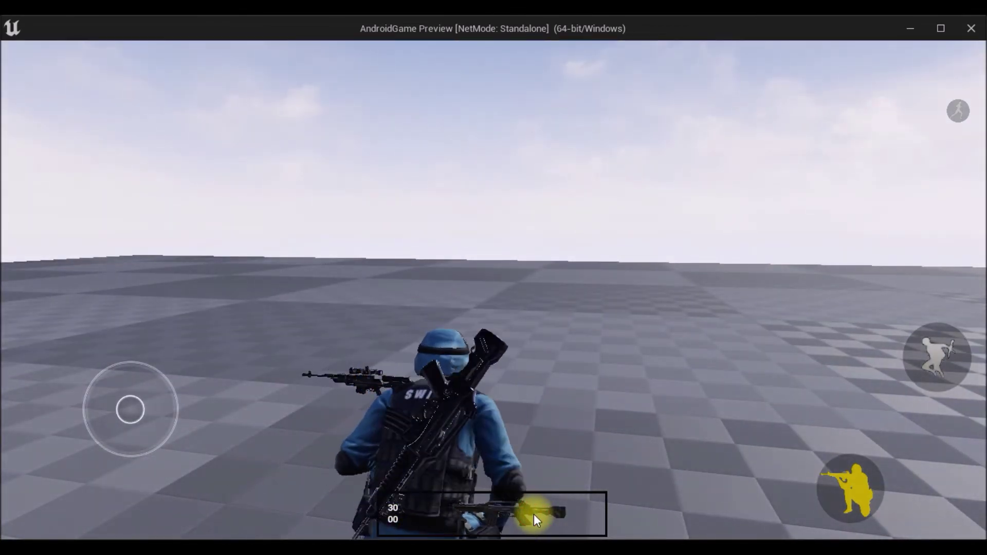
mouse_move(594, 502)
mouse_down()
mouse_move(634, 385)
mouse_move(535, 518)
mouse_move(524, 514)
mouse_move(690, 320)
mouse_move(517, 510)
mouse_up()
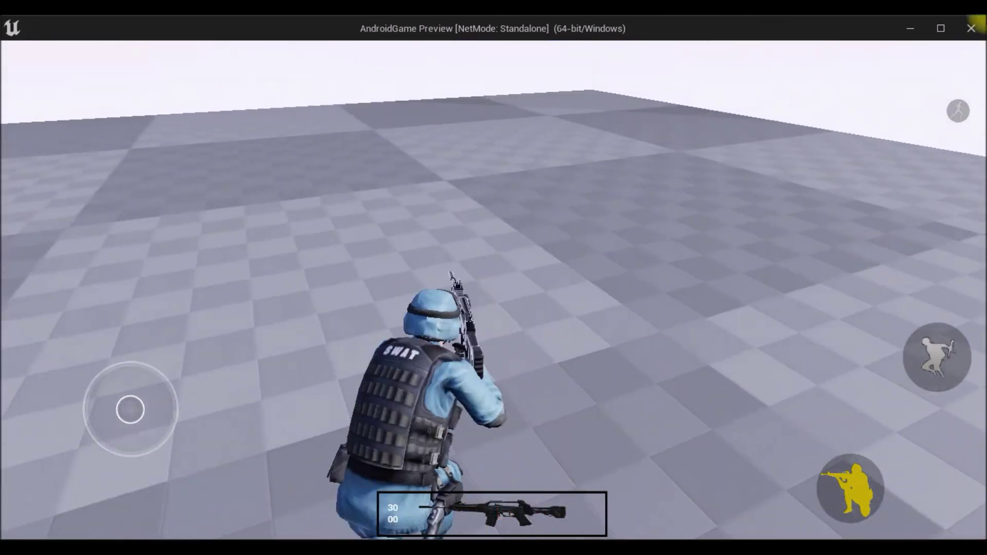
click(965, 35)
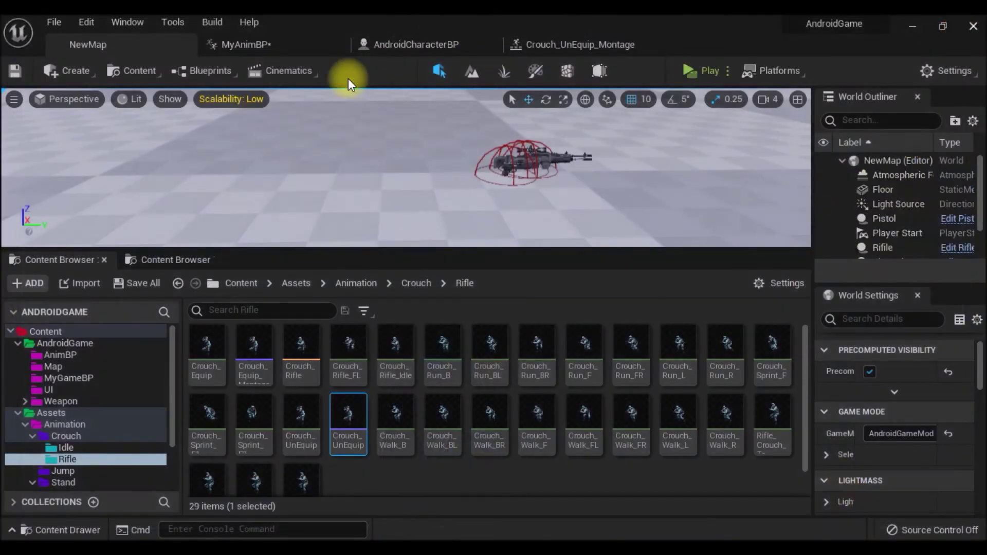
Set the slot of both Crouch_Equip_Montage and Crouch_UnEquip_Montage to DefaultGroup.UpperBody.
double_click(258, 365)
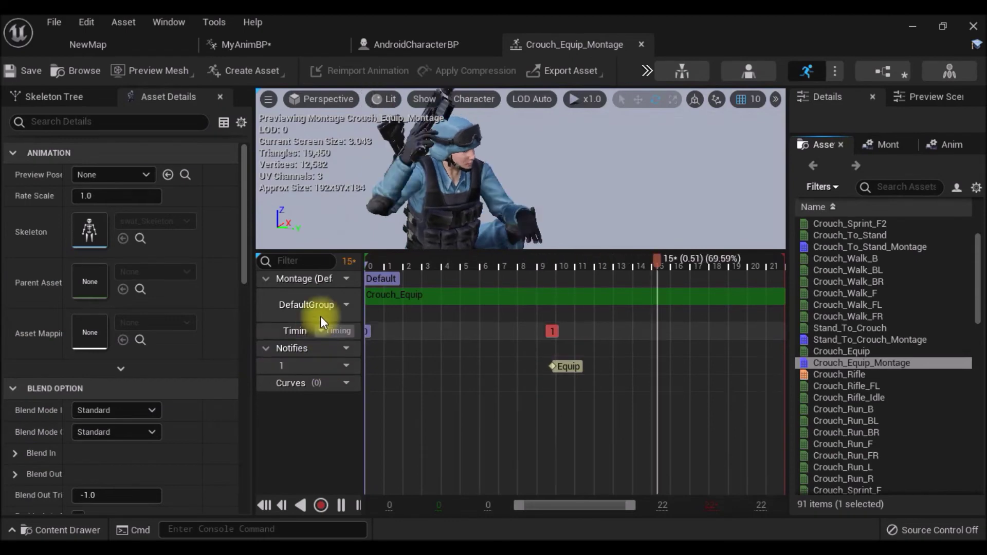
click(340, 306)
mouse_move(390, 341)
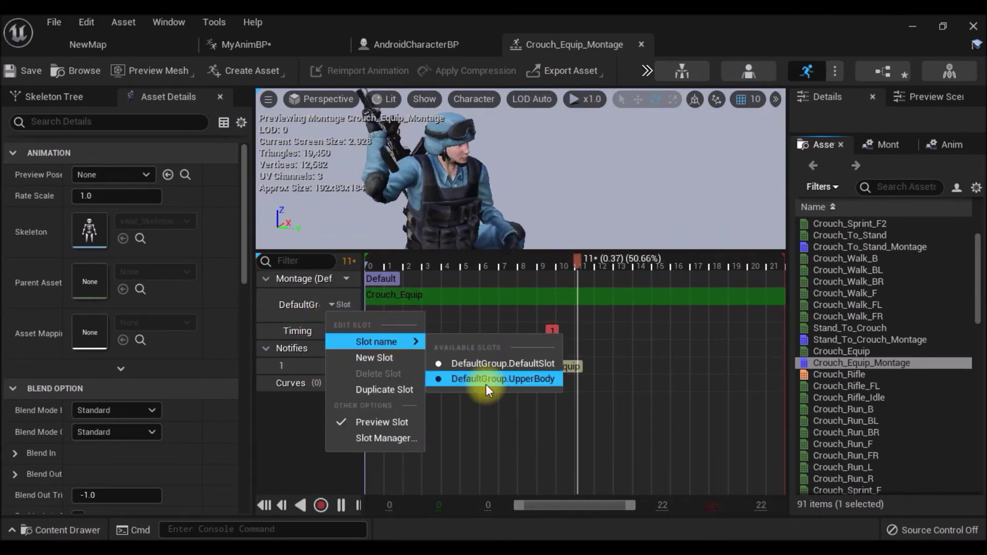
click(485, 381)
click(92, 45)
double_click(348, 415)
click(332, 303)
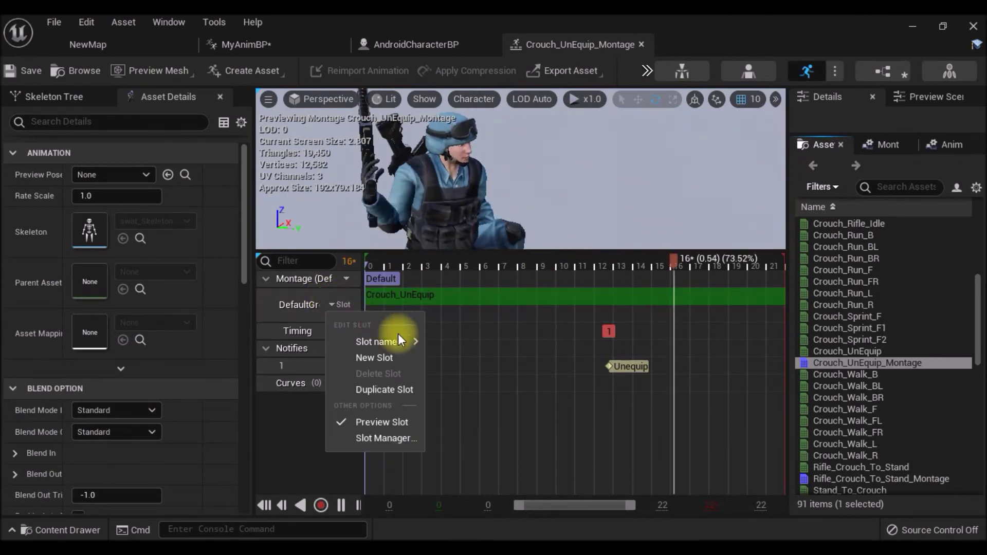
mouse_move(391, 341)
click(476, 379)
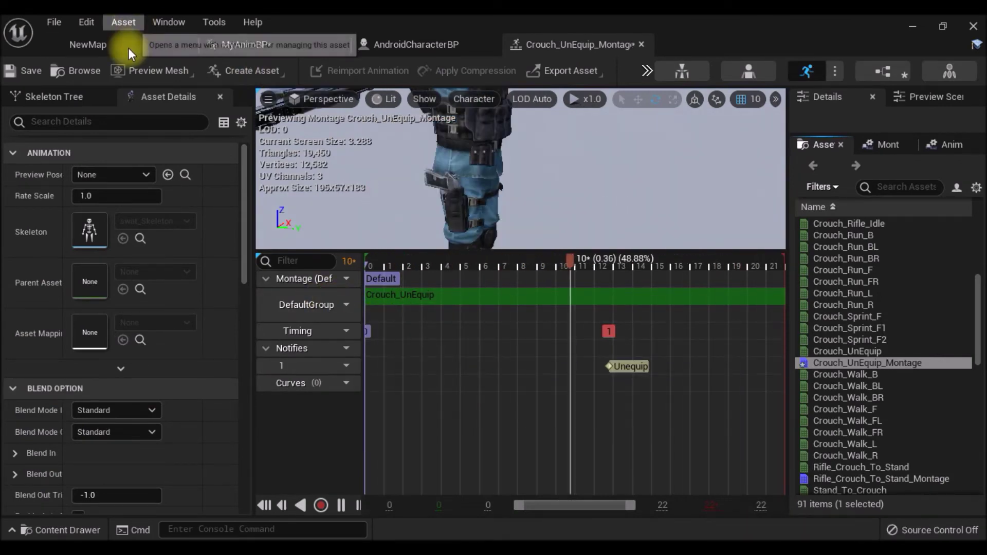
click(85, 44)
Recompile and save AndroidCharacterBP, then launch a play test of the level.
click(414, 44)
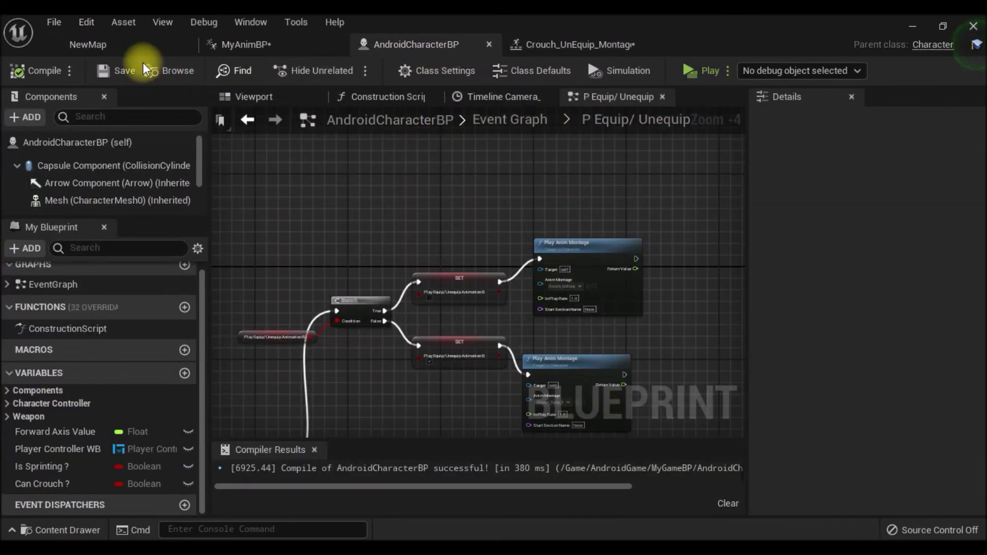
click(34, 70)
click(115, 71)
click(691, 72)
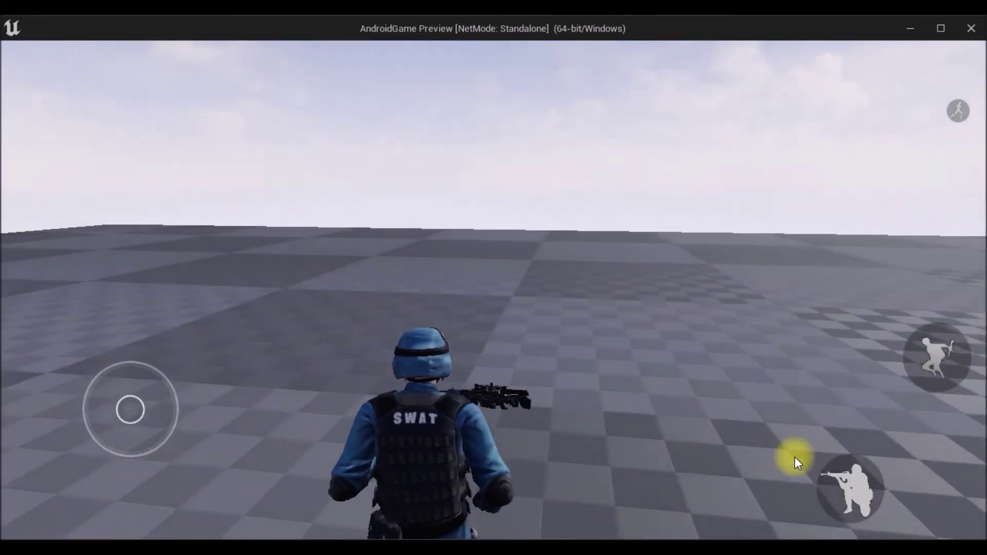
Pick the rifle and repeatedly holster and draw it while crouched, turning the camera around.
drag(797, 457, 520, 327)
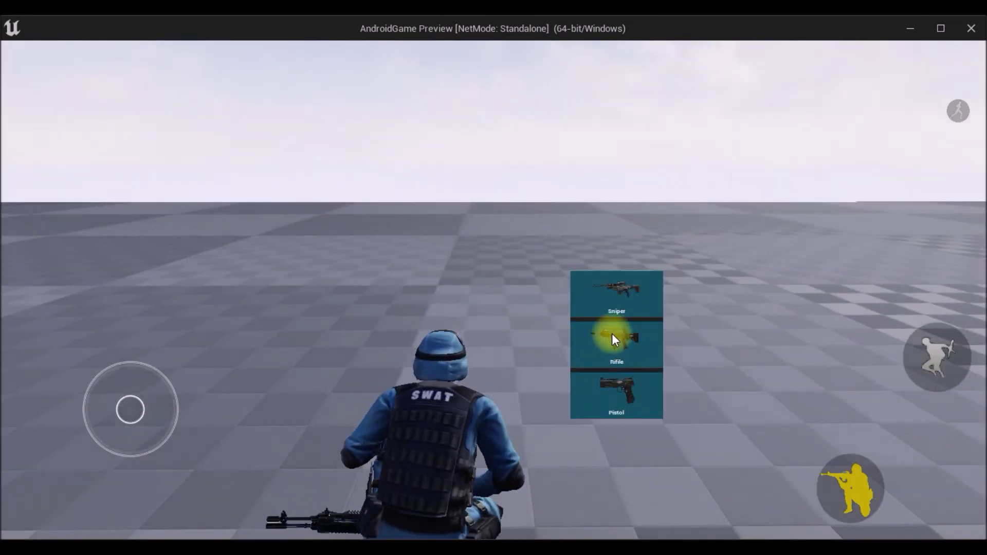
click(612, 334)
drag(406, 353, 566, 418)
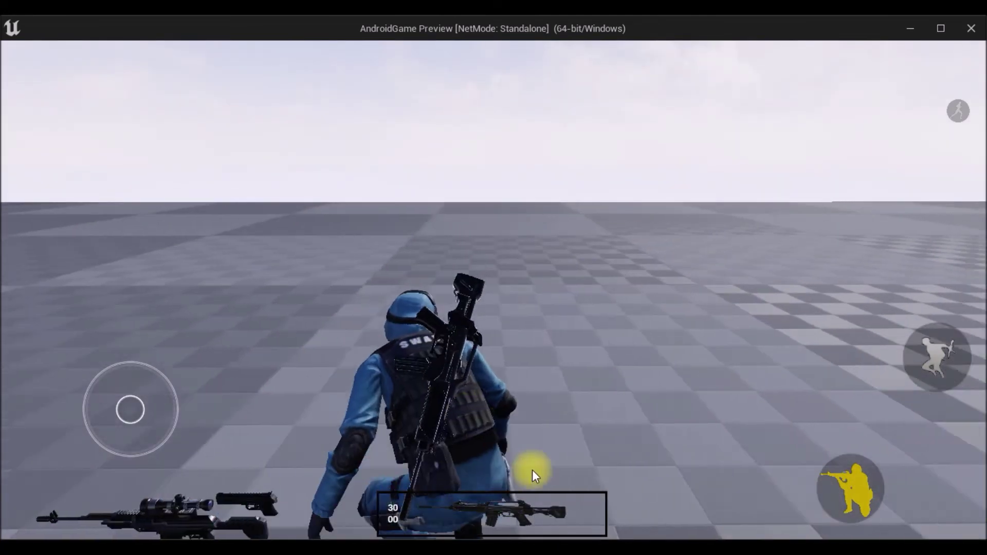
drag(704, 309, 521, 514)
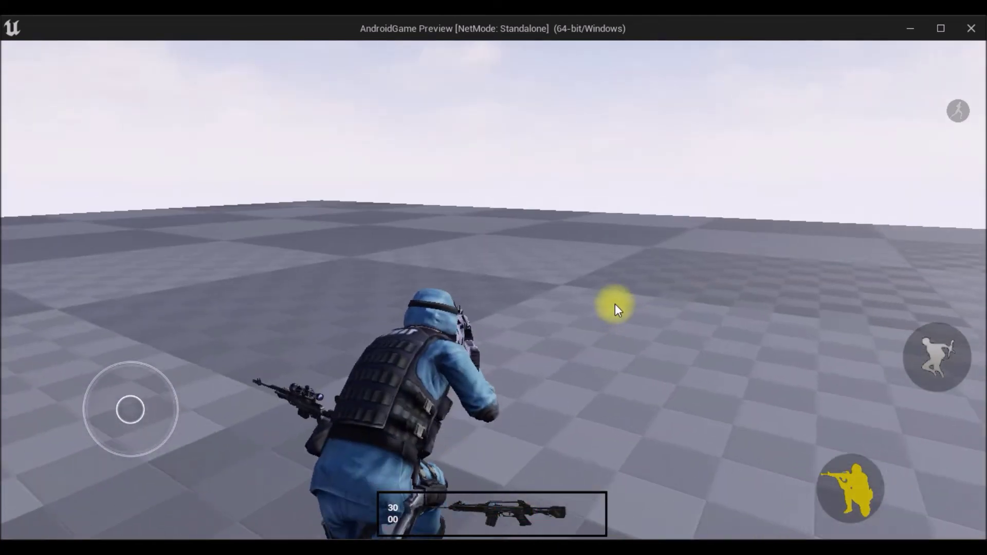
click(521, 514)
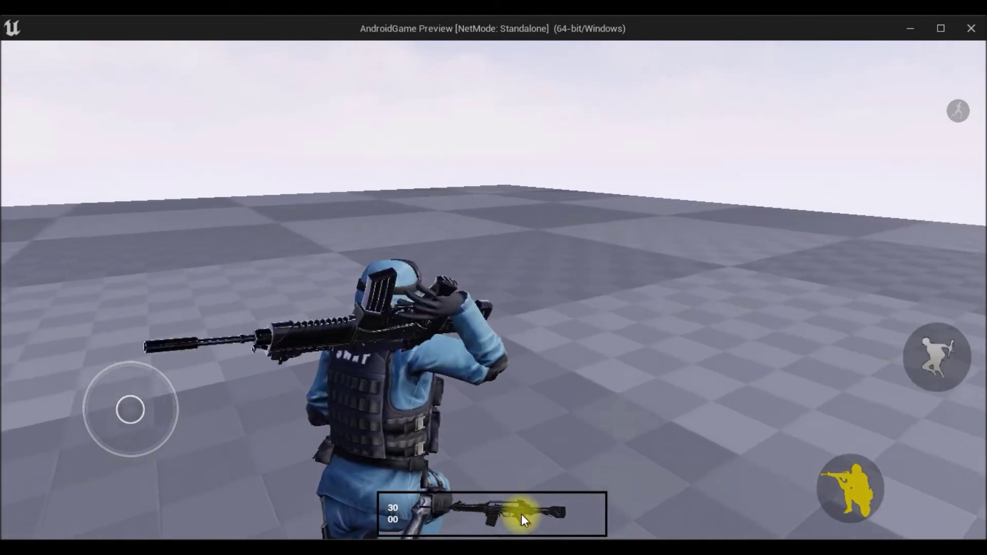
mouse_move(636, 326)
mouse_down()
mouse_move(520, 507)
mouse_move(619, 347)
mouse_up()
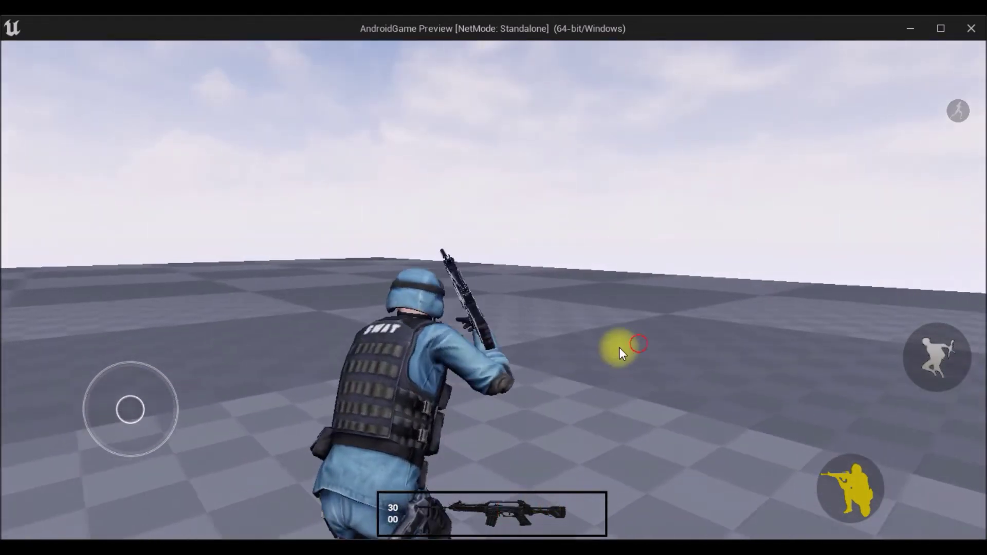
click(537, 502)
click(533, 511)
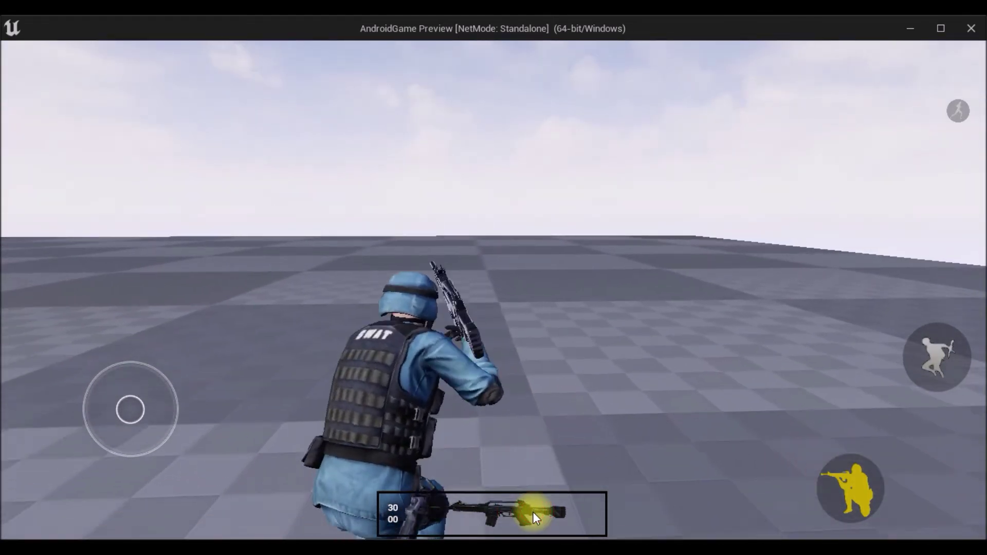
click(532, 513)
click(533, 513)
click(532, 513)
click(533, 513)
click(532, 513)
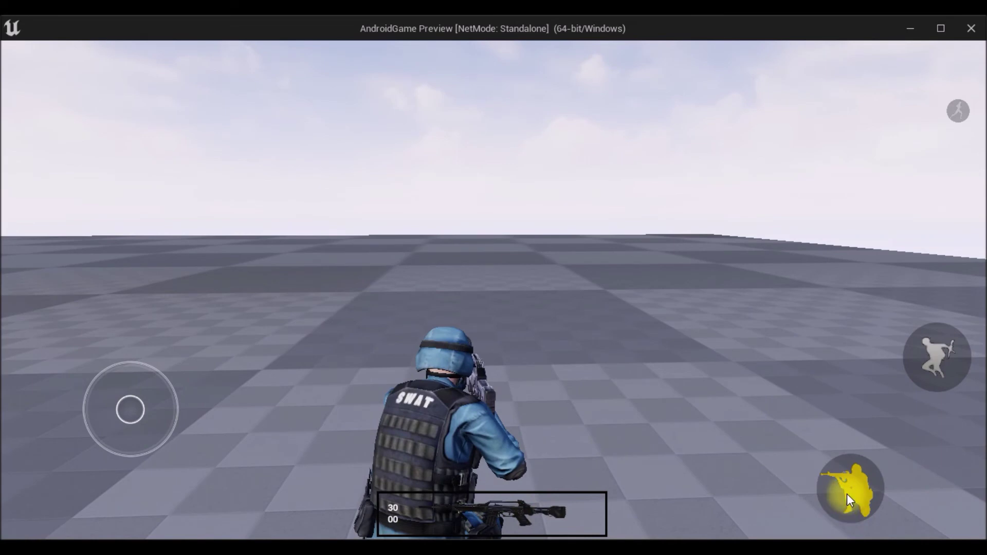
Alternate standing and crouching while holstering and drawing the rifle.
click(846, 489)
click(846, 490)
click(553, 502)
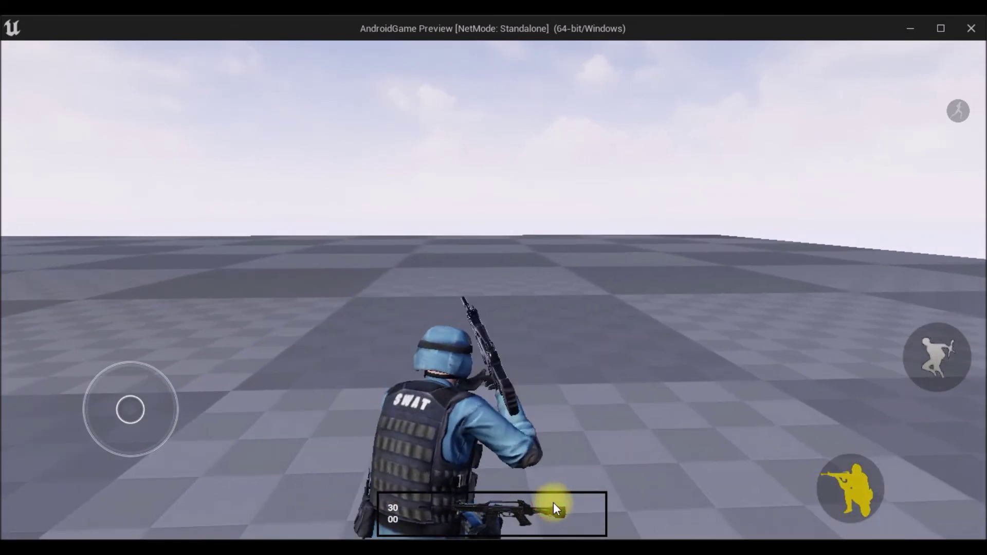
click(553, 501)
drag(612, 345, 883, 476)
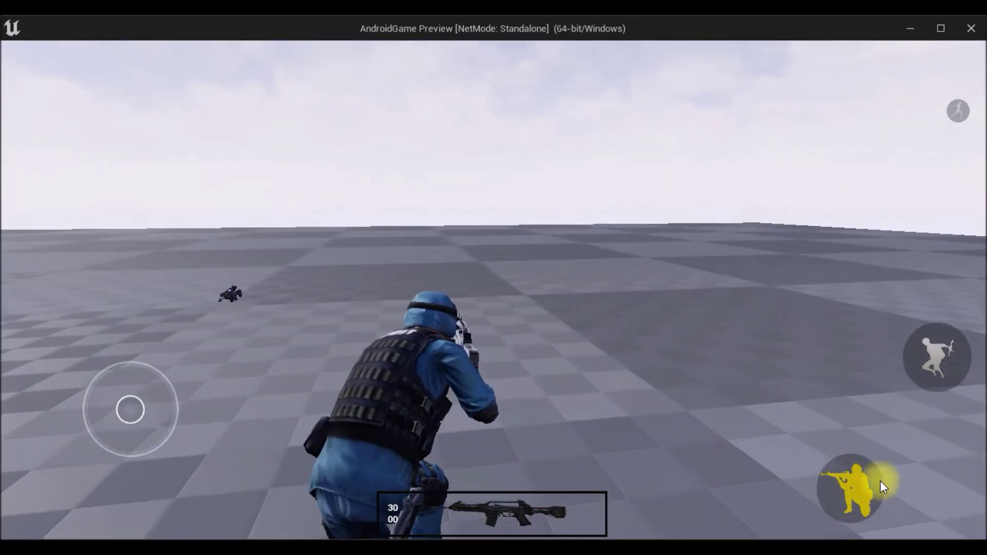
click(853, 487)
click(514, 507)
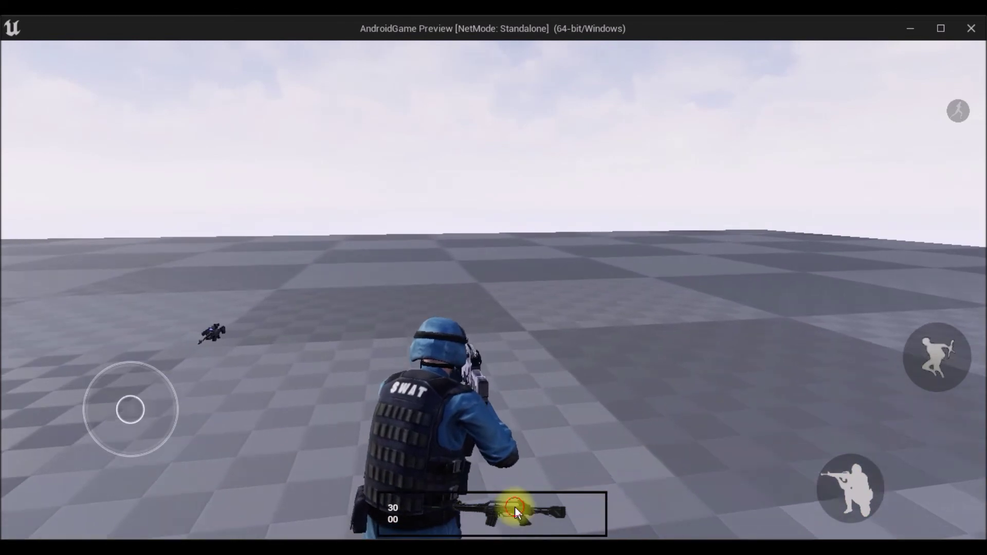
click(514, 507)
click(843, 479)
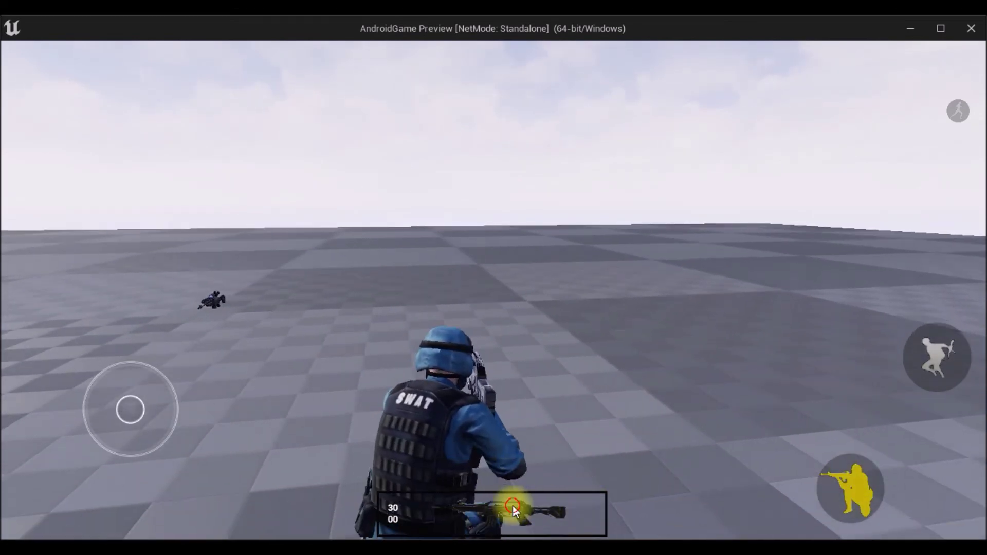
click(513, 508)
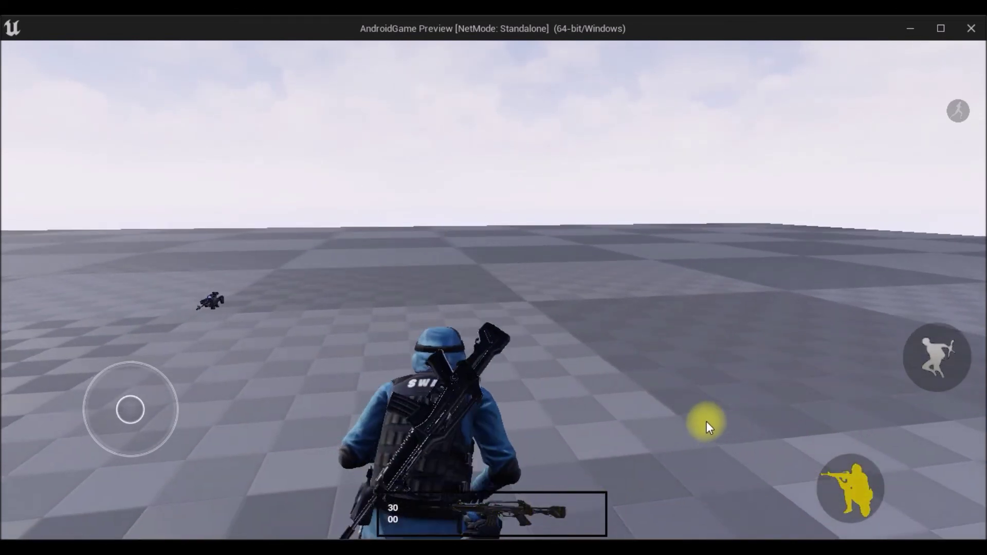
click(565, 519)
Stand, holster the rifle, crouch with it drawn, look around, then close the preview window.
drag(752, 329, 623, 323)
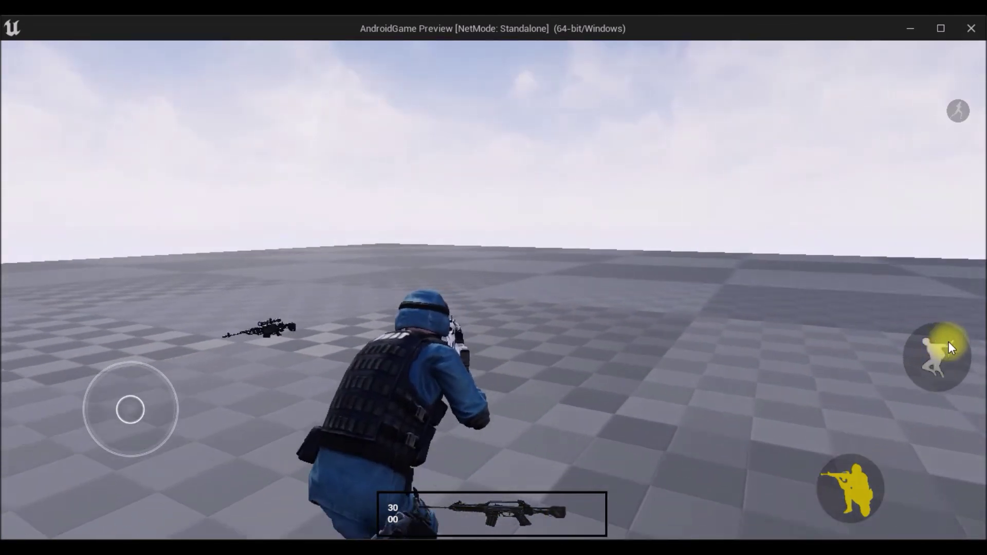
click(949, 347)
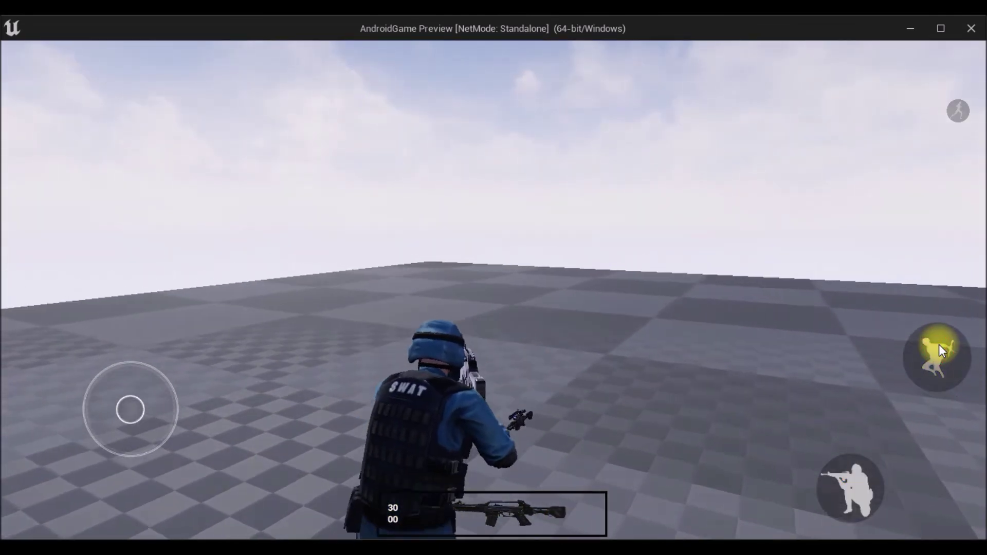
click(538, 516)
click(535, 516)
click(934, 344)
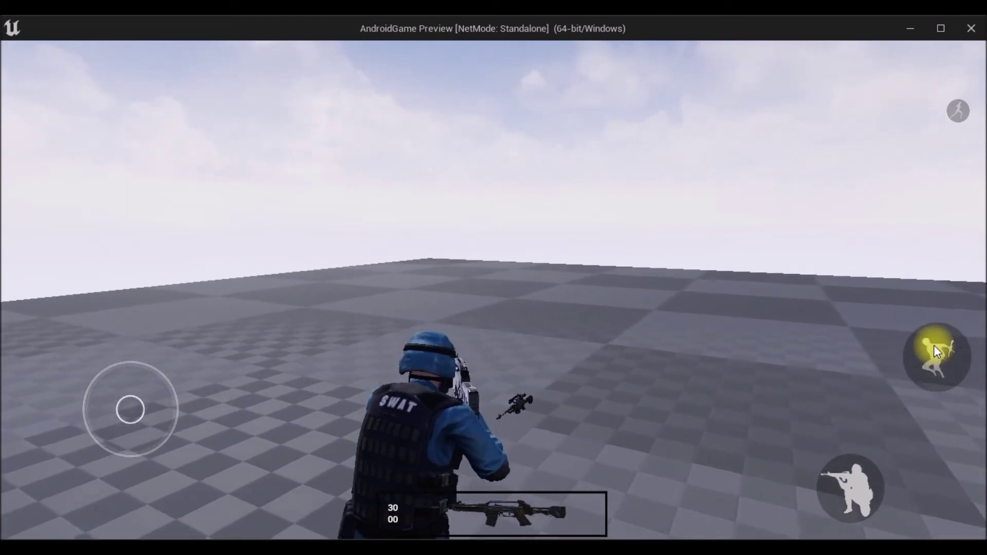
drag(934, 345, 924, 362)
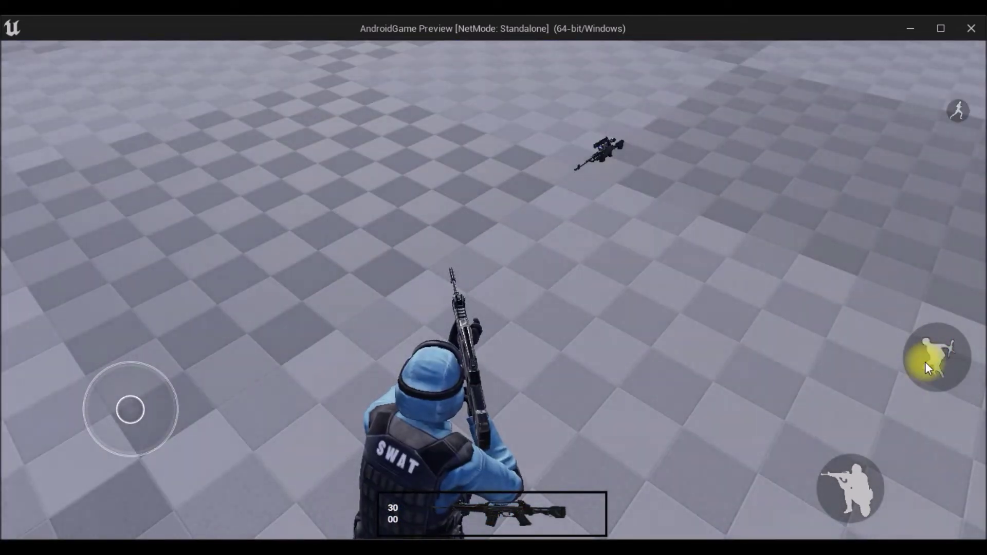
drag(925, 362, 628, 331)
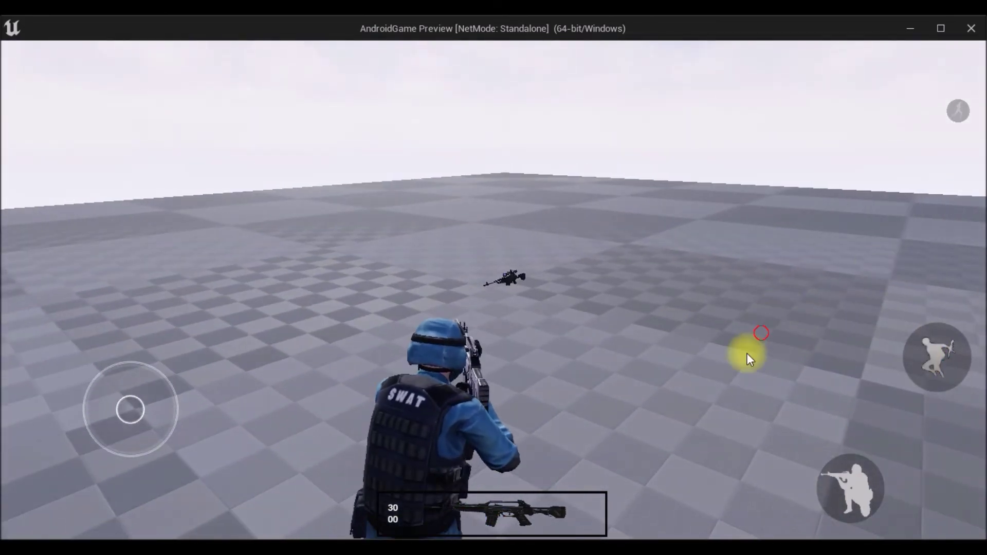
mouse_move(627, 331)
mouse_down()
mouse_move(394, 427)
mouse_move(970, 45)
mouse_up()
click(971, 31)
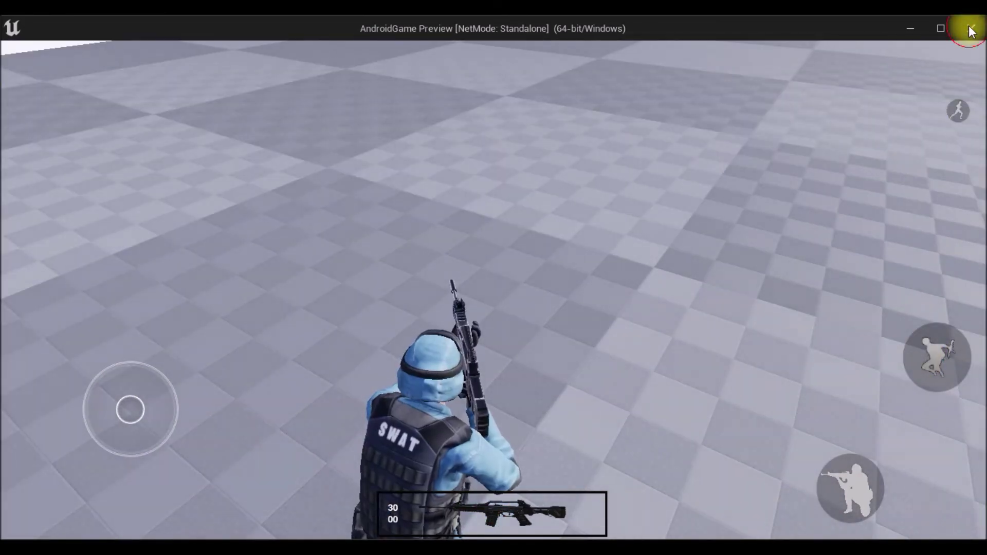
Open the Locomotion state machine in MyAnimBP's AnimGraph, framing Stand_Rifle in view.
scroll(447, 221, down, 3)
scroll(556, 213, down, 1)
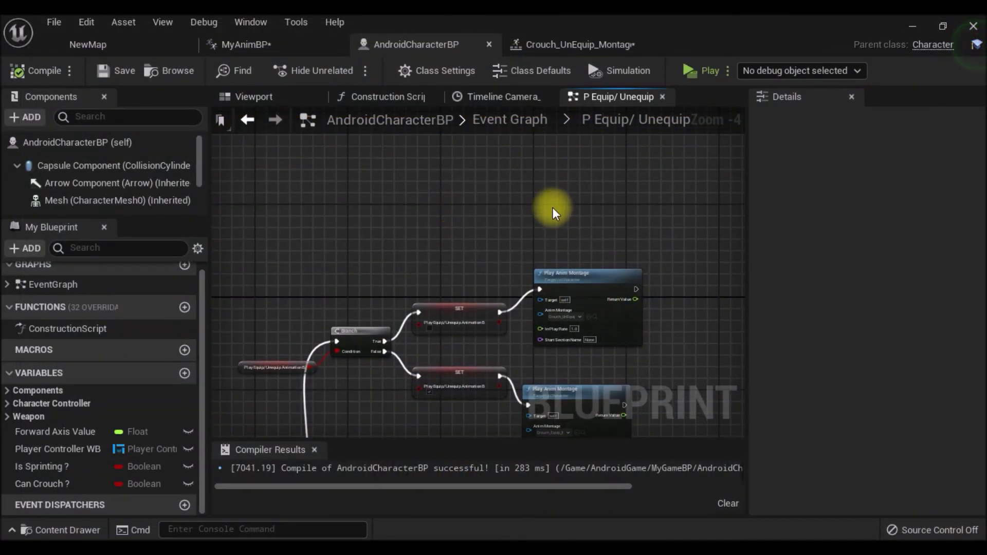
click(257, 46)
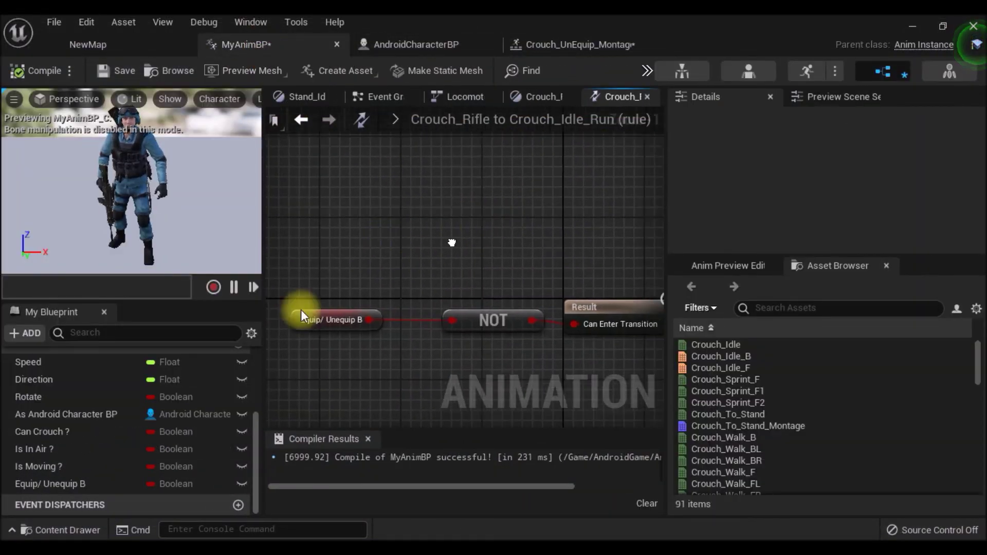
scroll(118, 389, up, 5)
click(80, 417)
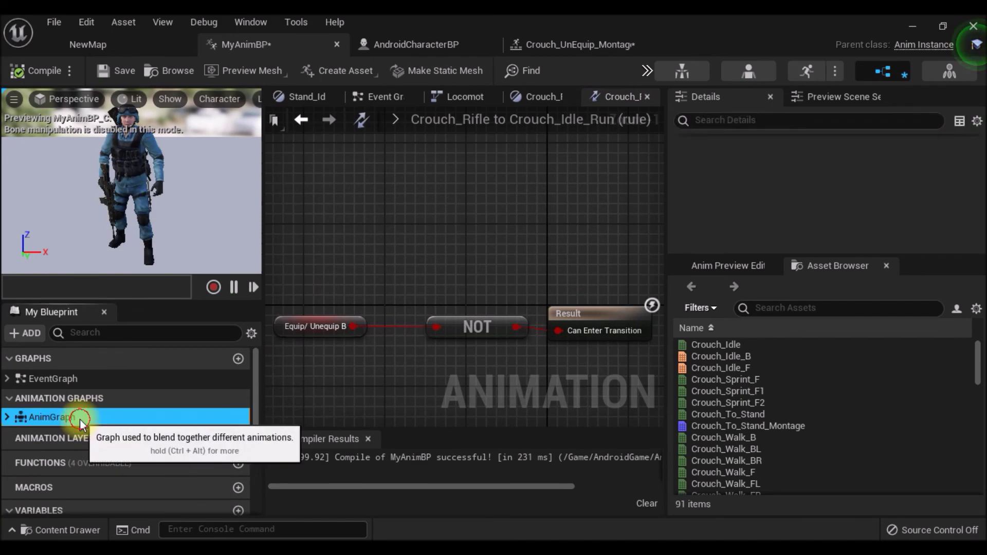
double_click(79, 418)
double_click(400, 402)
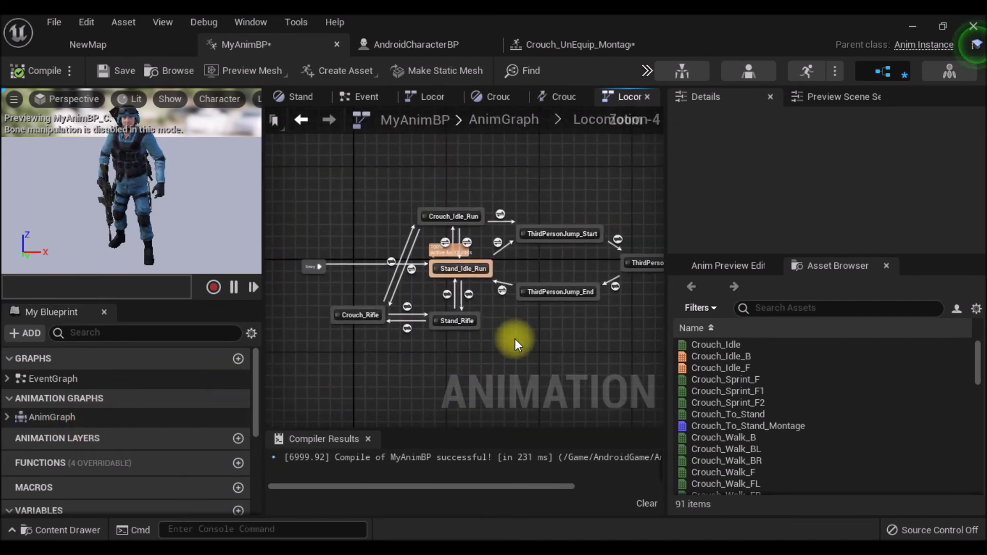
scroll(390, 399, up, 2)
right_drag(390, 399, 355, 390)
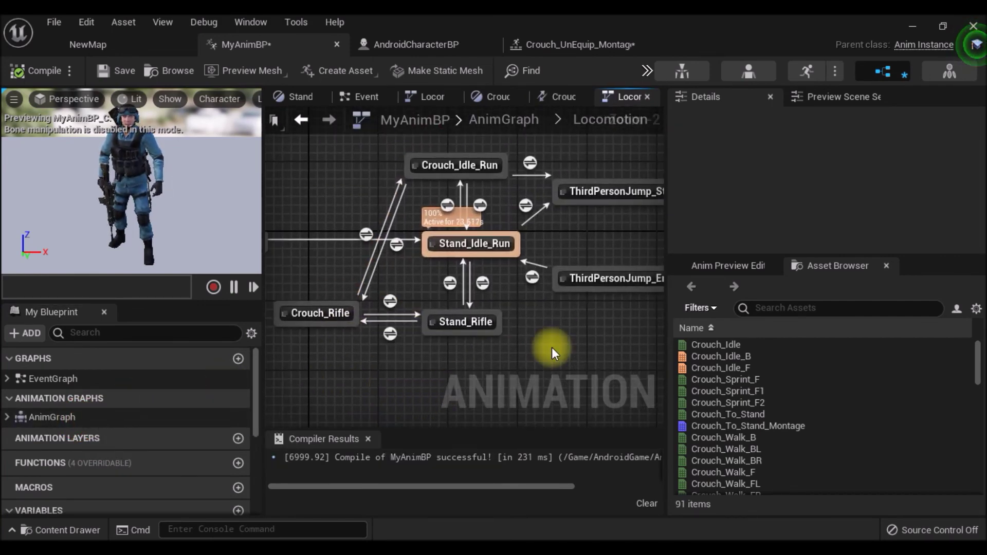
right_drag(551, 347, 516, 374)
scroll(475, 349, up, 2)
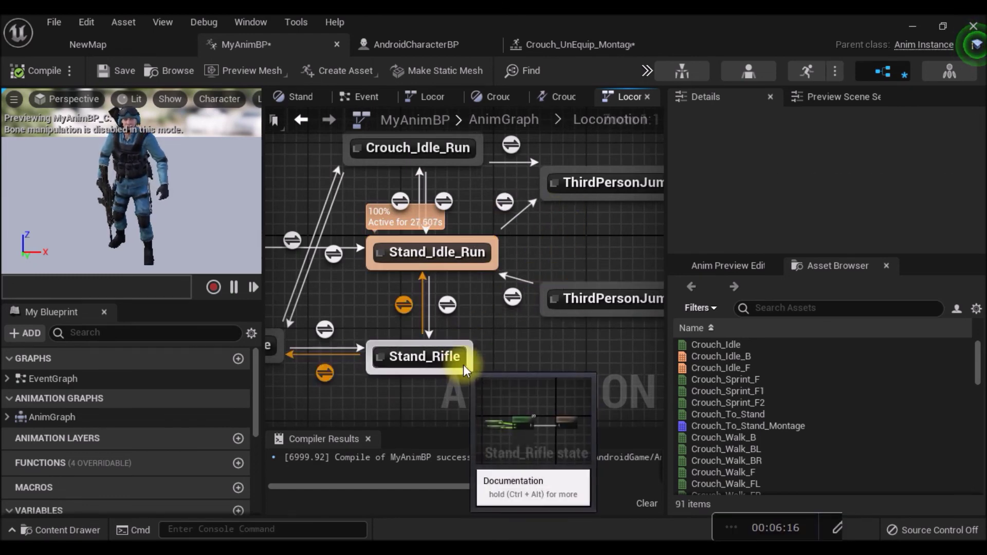
Add a Stand_Rifle to ThirdPersonJump_Start transition whose rule uses Is In Air ?
drag(463, 366, 560, 198)
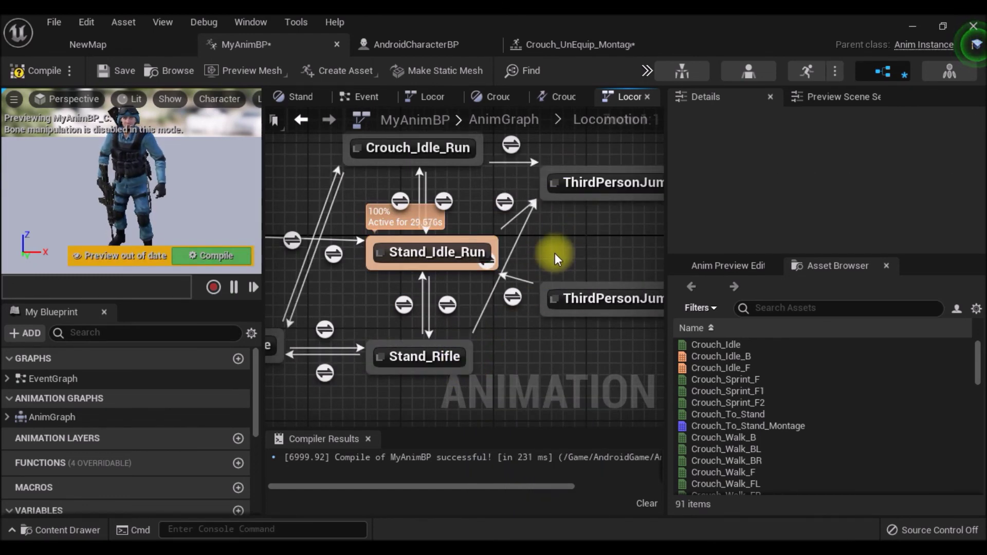
right_drag(553, 261, 581, 266)
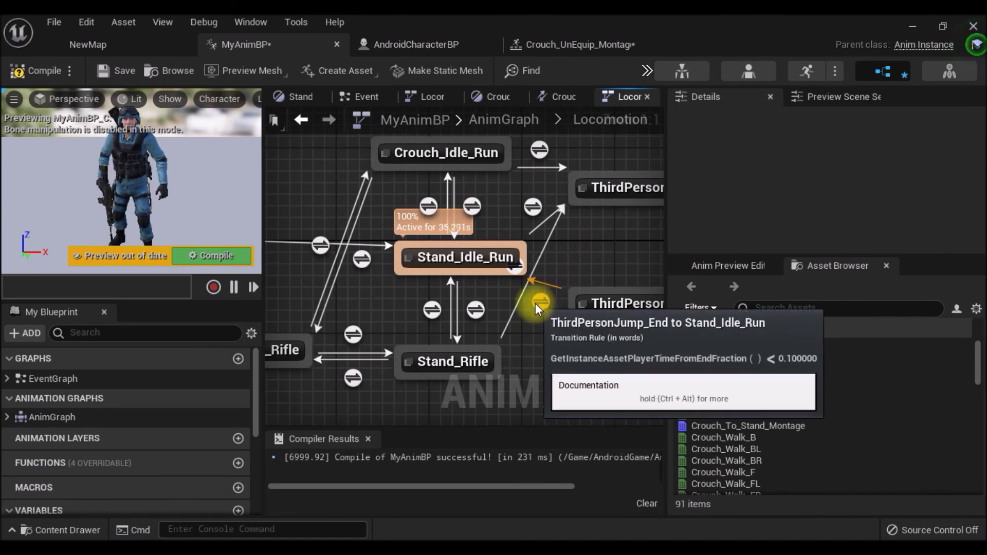
double_click(518, 269)
scroll(66, 462, down, 3)
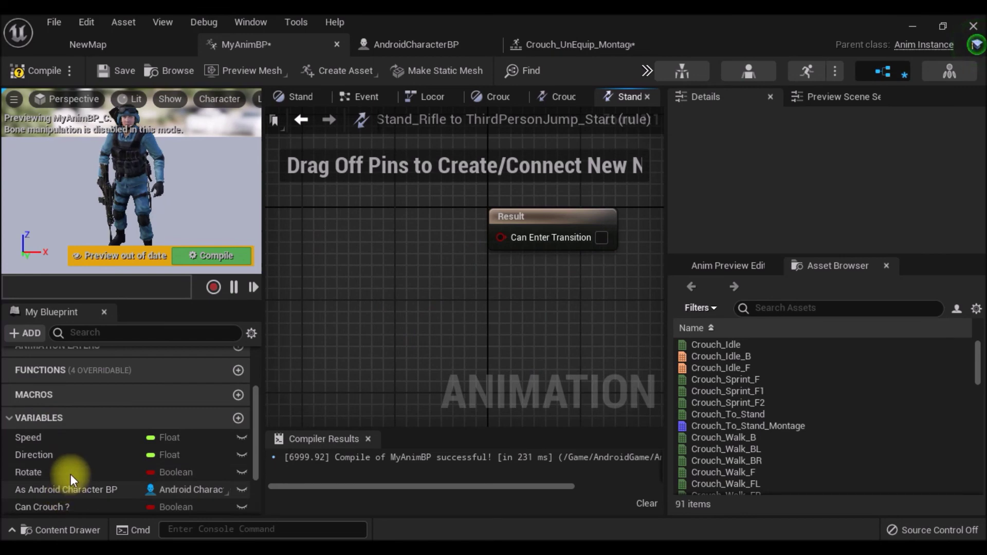
scroll(70, 474, down, 3)
ctrl+drag(36, 449, 498, 249)
click(302, 119)
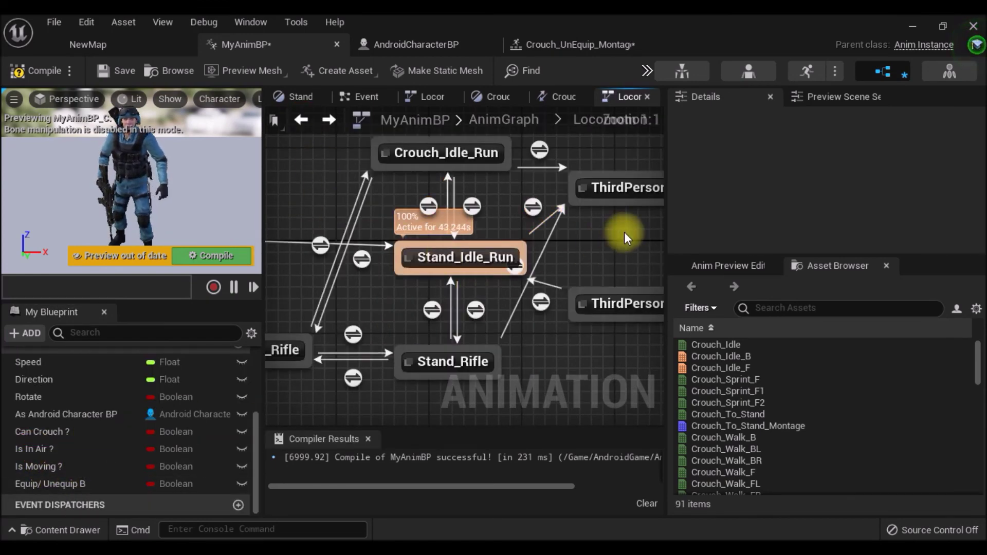
Shift Stand_Rifle and Crouch_Rifle slightly lower to tidy the Locomotion graph.
right_drag(626, 237, 452, 221)
scroll(452, 220, down, 2)
mouse_move(502, 267)
right_down()
mouse_move(545, 357)
mouse_move(516, 347)
right_up()
drag(445, 338, 445, 363)
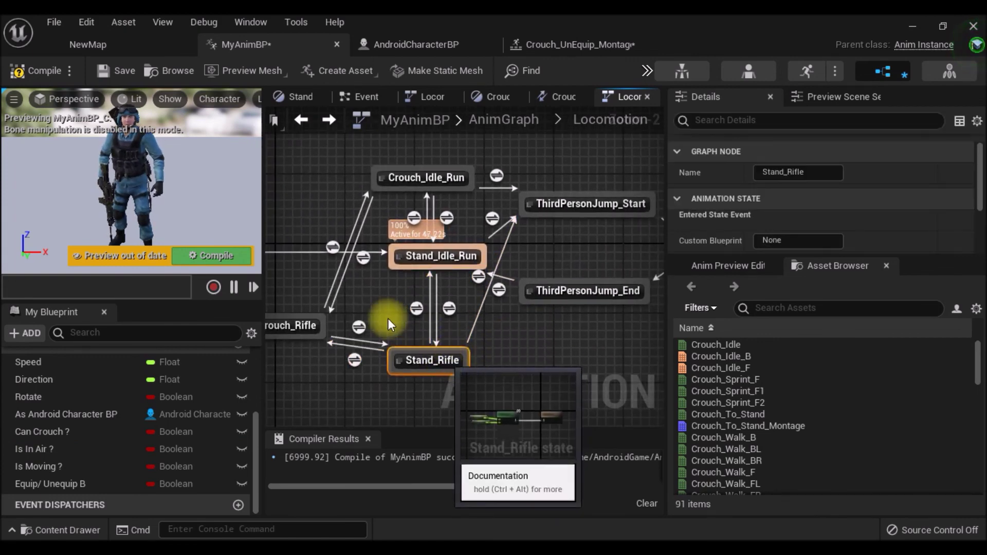
right_drag(388, 319, 459, 321)
drag(351, 327, 352, 344)
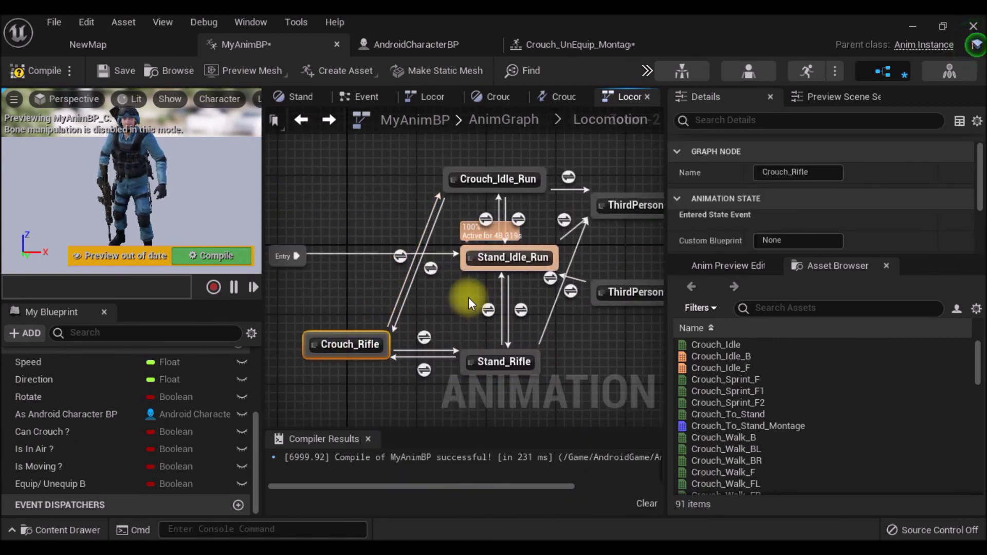
right_drag(467, 297, 415, 304)
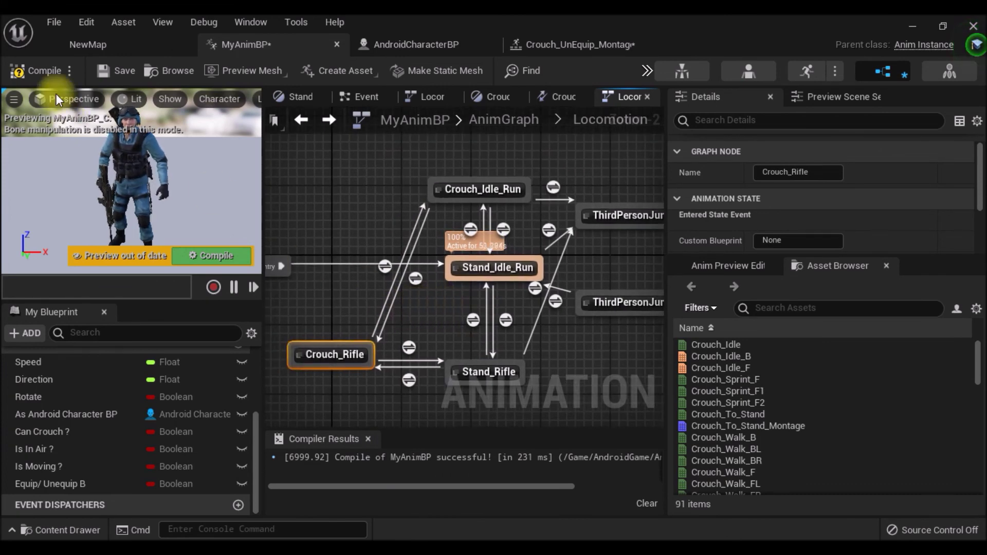
Compile and save MyAnimBP.
click(20, 71)
click(116, 70)
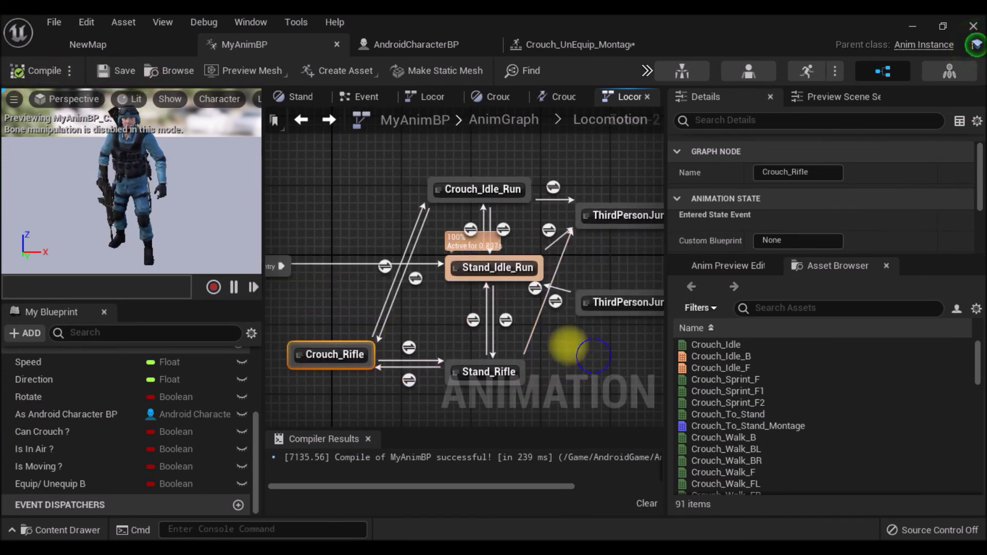
right_drag(593, 355, 534, 326)
Launch the game preview from AndroidCharacterBP and equip the Rifle.
click(412, 44)
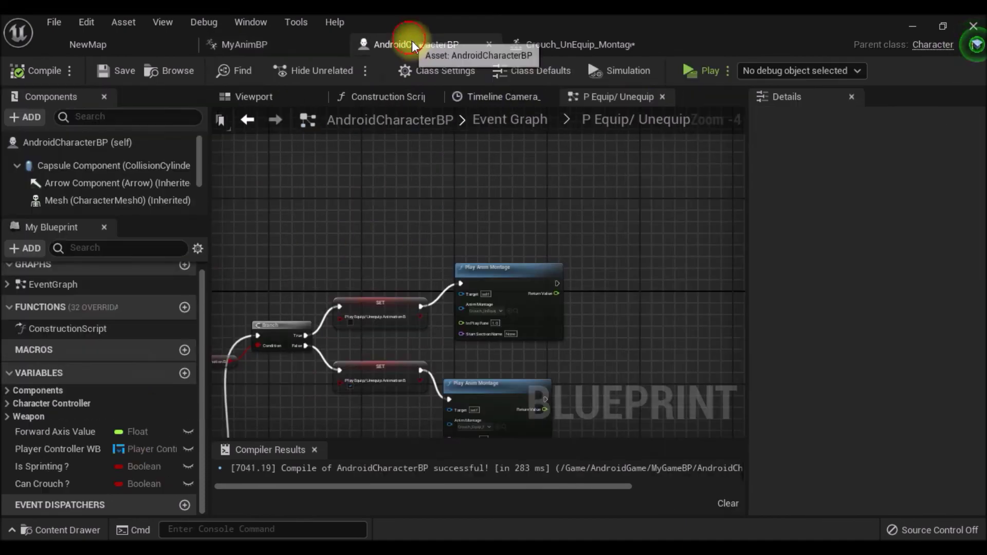
click(686, 69)
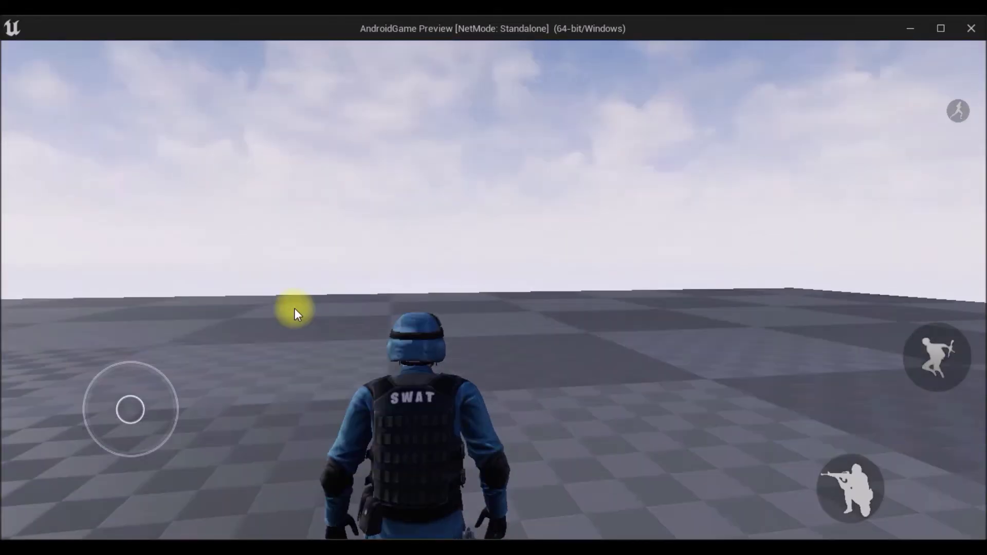
drag(295, 313, 611, 374)
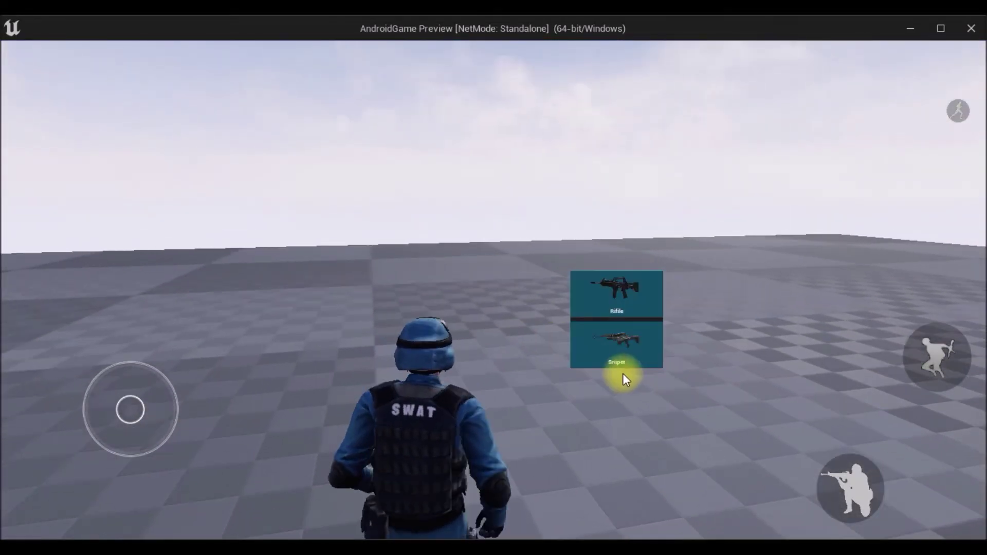
click(622, 286)
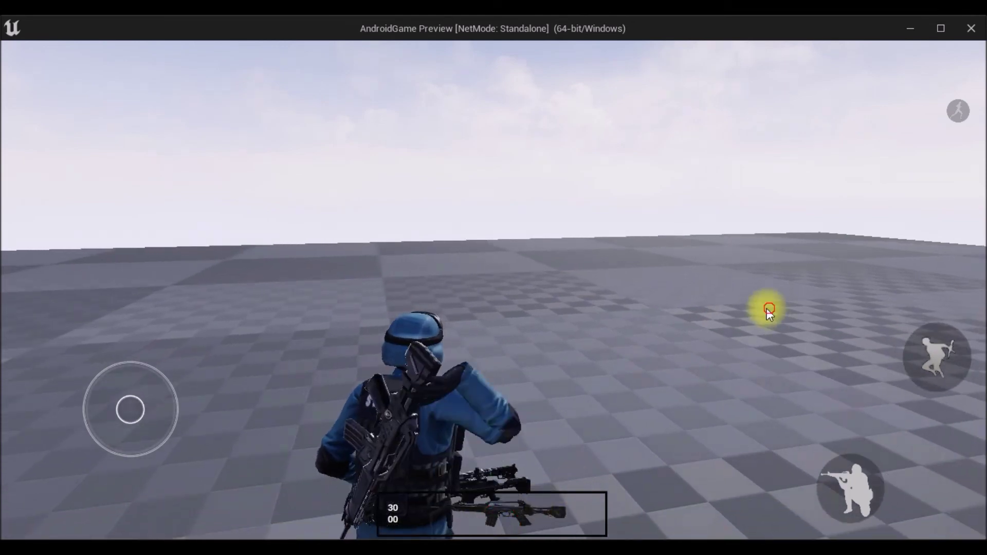
Toggle crouch and fire the rifle repeatedly while circling the camera.
drag(770, 310, 449, 310)
click(943, 353)
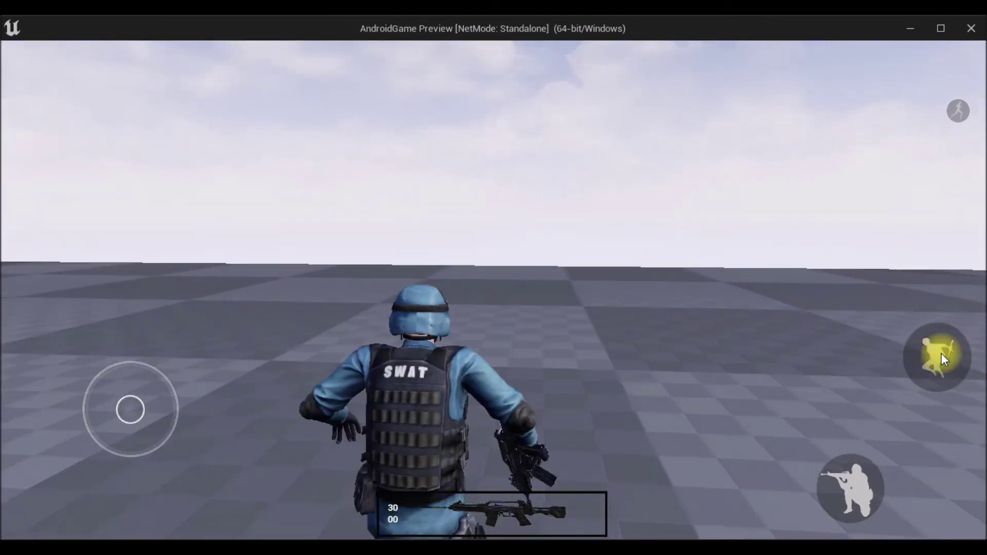
click(942, 353)
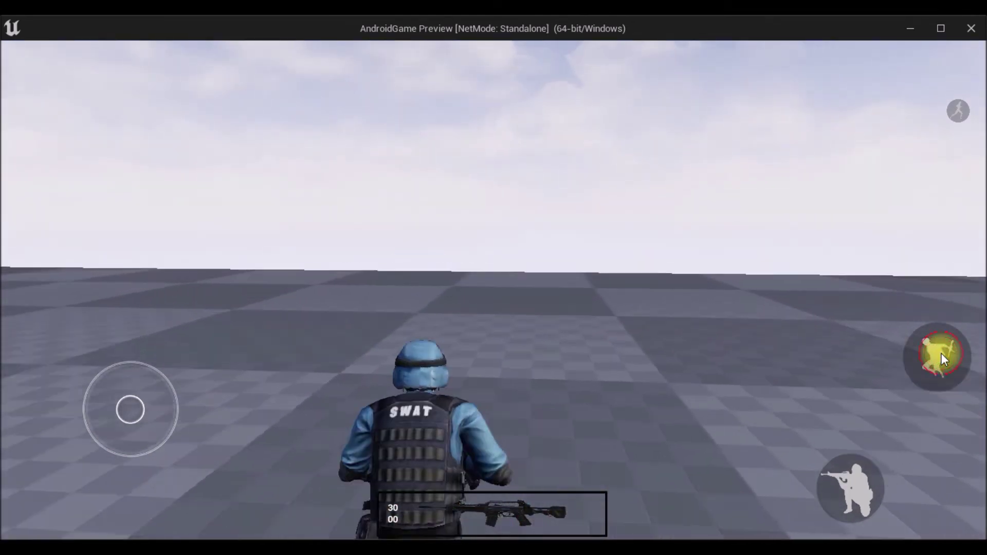
mouse_move(824, 346)
mouse_down()
mouse_move(767, 322)
mouse_move(674, 335)
mouse_up()
click(835, 483)
click(913, 343)
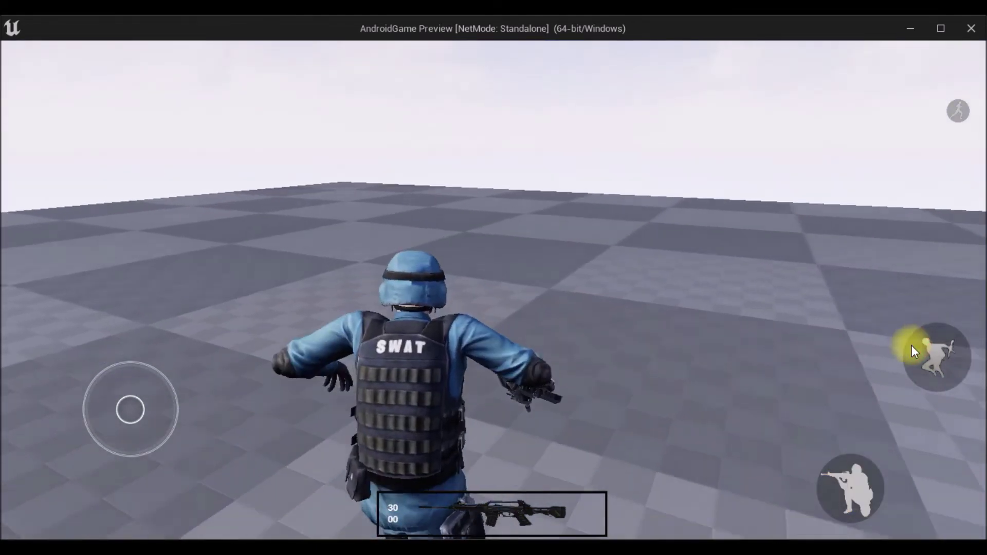
click(849, 481)
drag(795, 325, 714, 300)
click(856, 474)
Keep switching between crouching and standing while firing, then close the preview.
drag(807, 362, 757, 372)
click(949, 346)
mouse_move(948, 347)
mouse_down()
mouse_move(885, 354)
mouse_move(667, 339)
mouse_move(826, 325)
mouse_up()
click(847, 473)
mouse_move(847, 473)
mouse_down()
mouse_move(808, 341)
mouse_move(751, 381)
mouse_up()
click(948, 344)
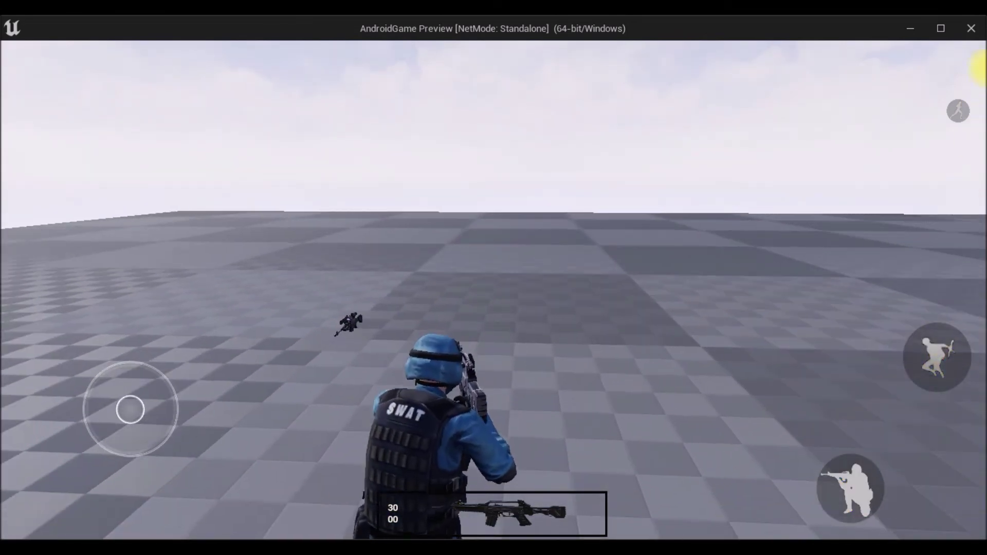
click(973, 36)
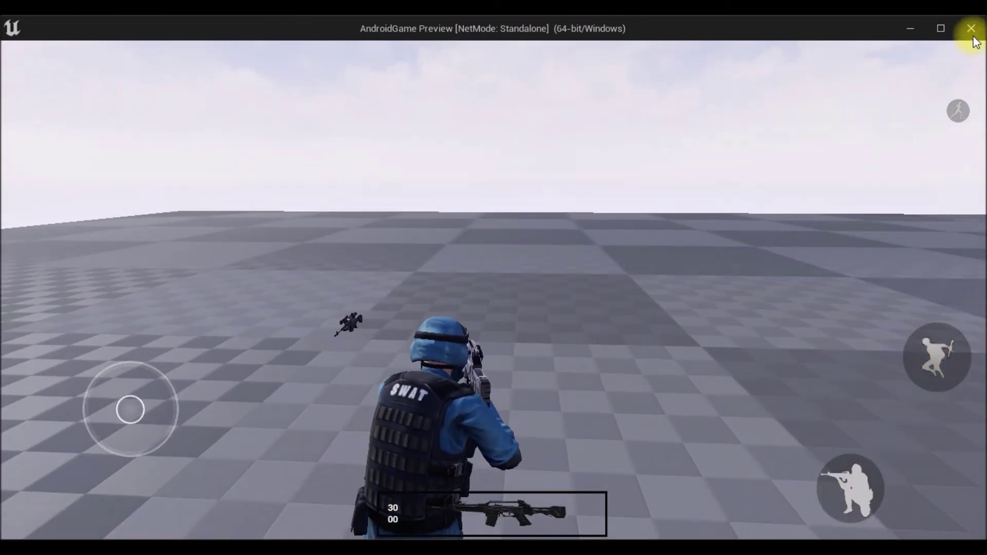